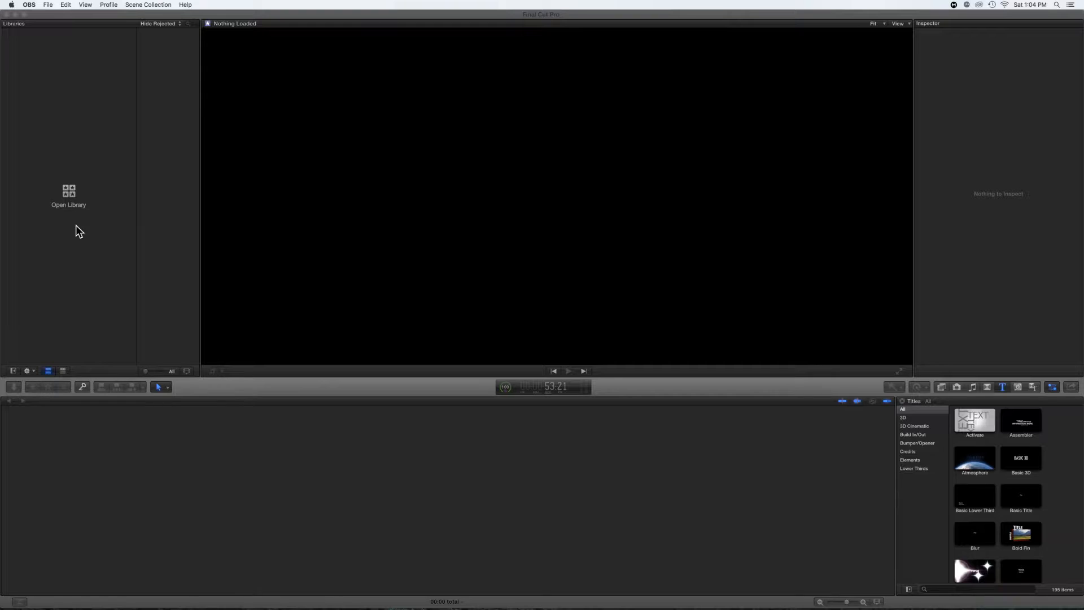
Create a new library named "FCP Tutorial"
{"action": "left_click", "coordinate": [69, 193]}
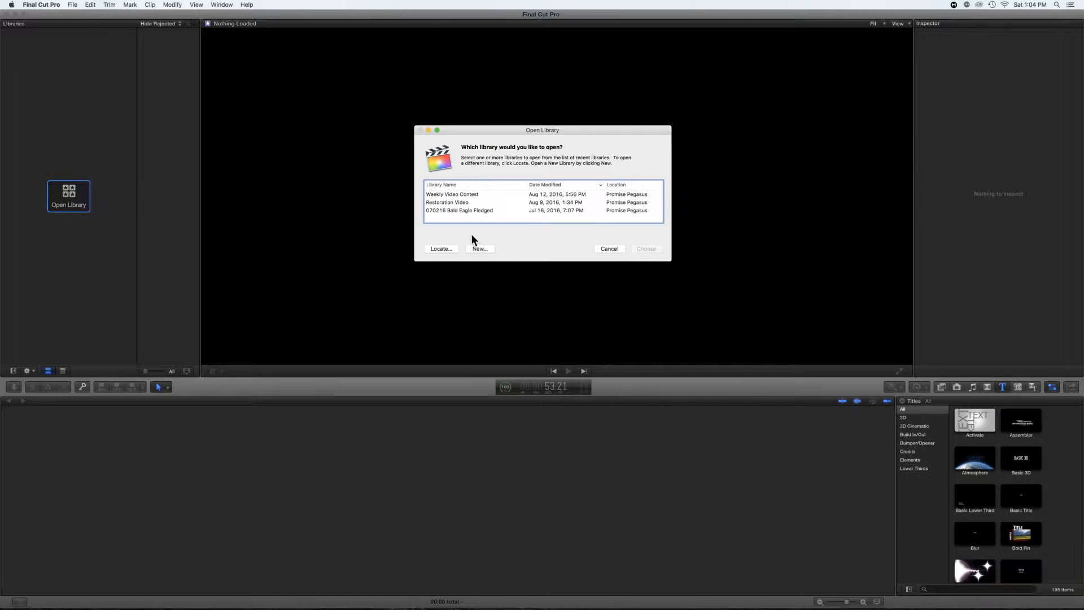
{"action": "left_click", "coordinate": [480, 248]}
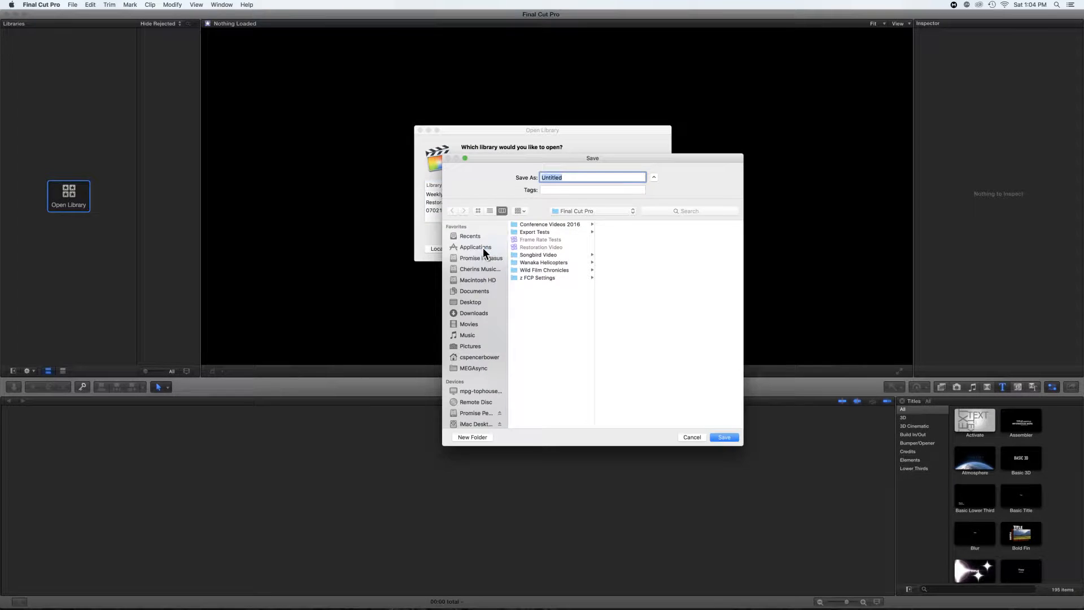
{"action": "type", "text": "FCP Tutorial"}
{"action": "left_click", "coordinate": [722, 437]}
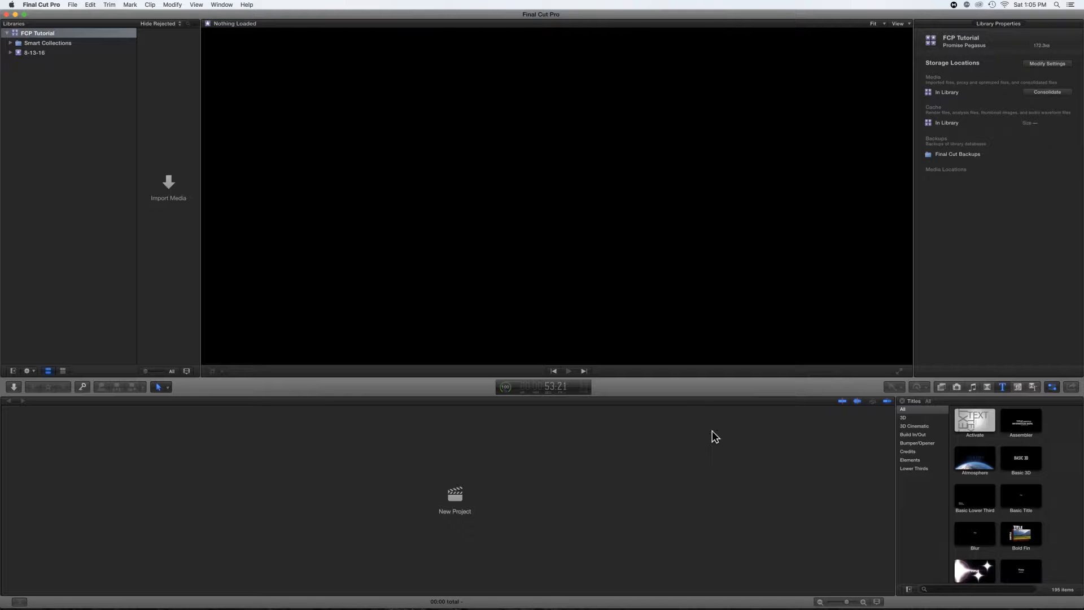
Import the Hammonds flycatcher, Osprey and Yellow-breasted chat clips into event 8-13-16, copied to the library with proxy media
{"action": "left_click", "coordinate": [168, 183]}
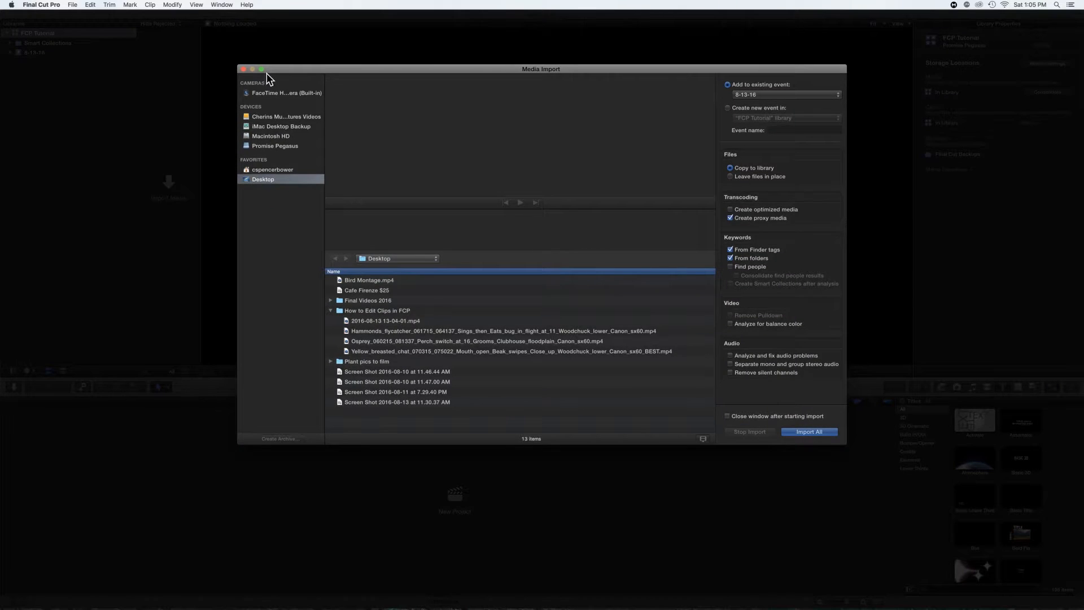
{"action": "left_click", "coordinate": [244, 69]}
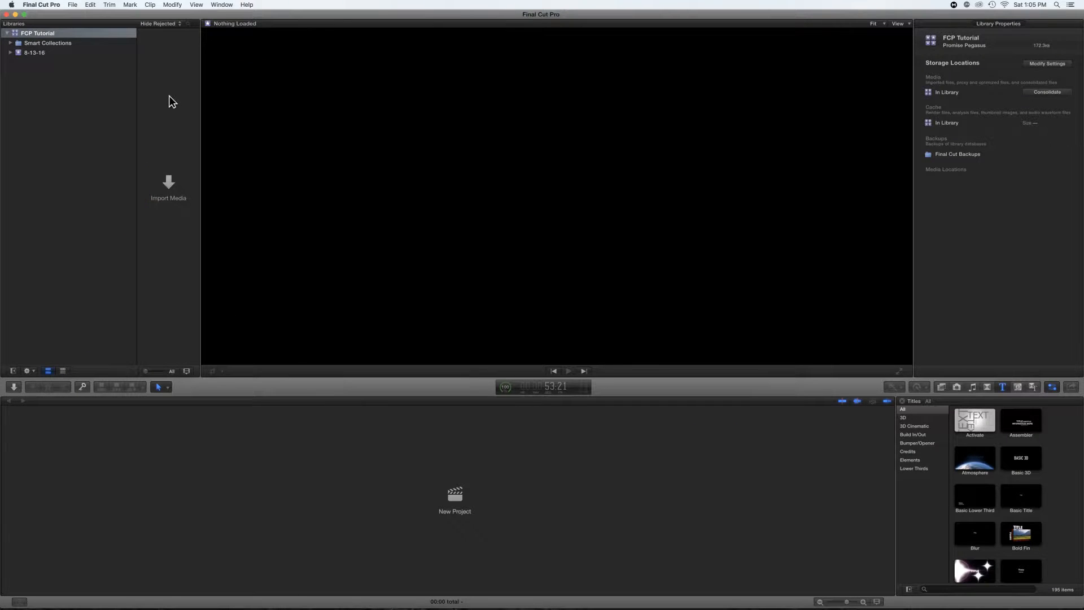
{"action": "left_click", "coordinate": [14, 387]}
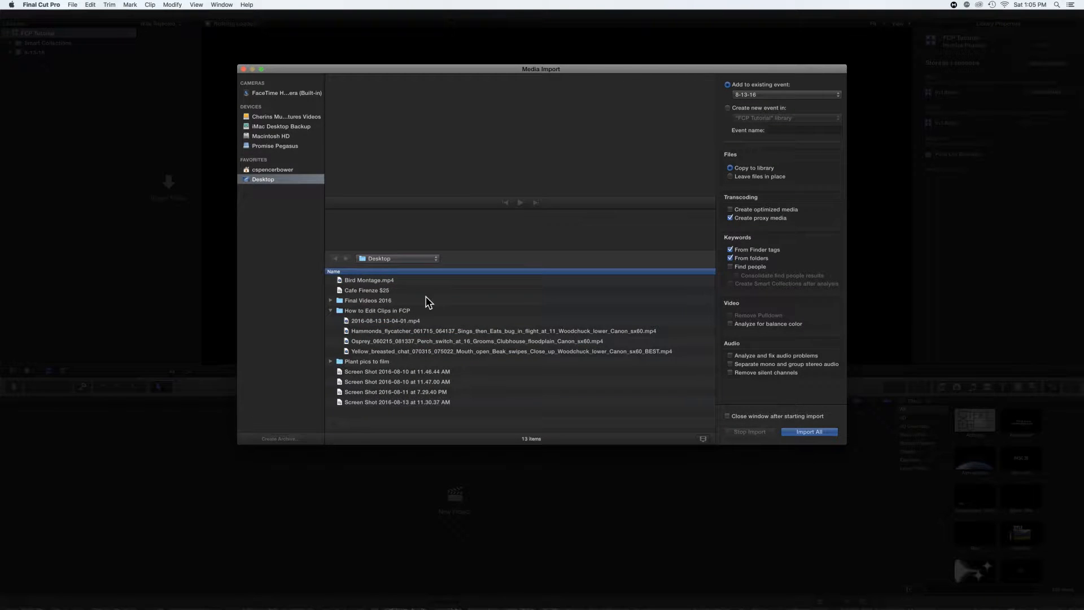
{"action": "left_click", "coordinate": [361, 331]}
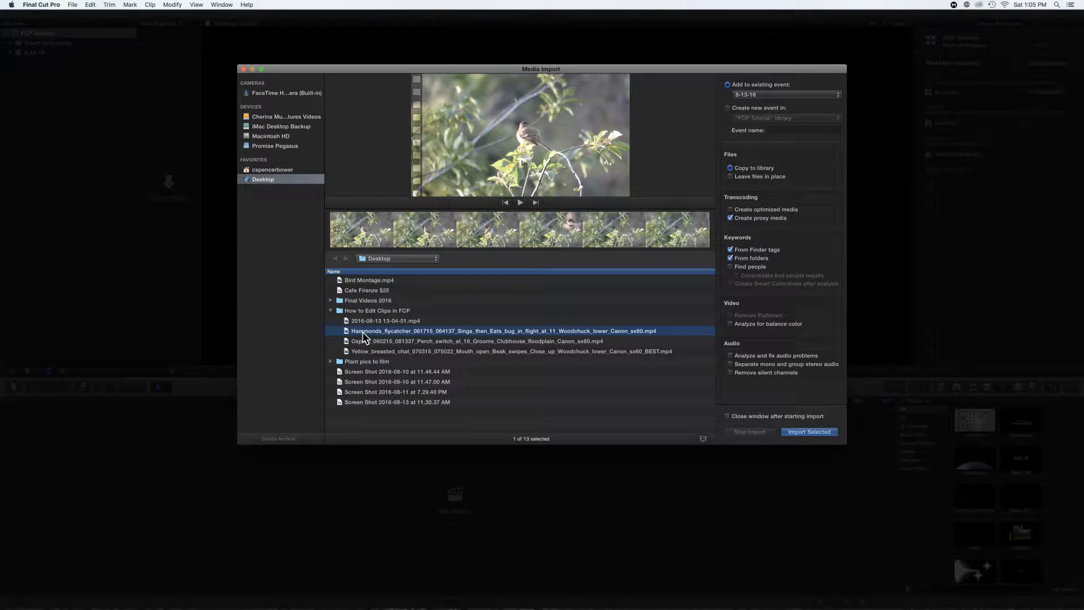
{"action": "left_click", "coordinate": [368, 354], "text": "shift"}
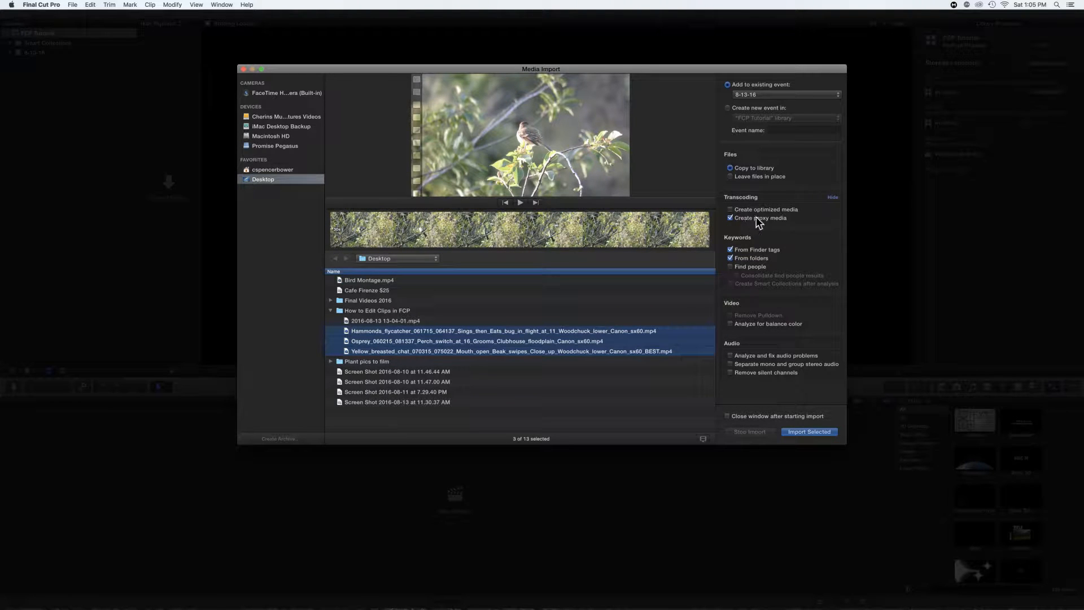
{"action": "left_click", "coordinate": [731, 219]}
{"action": "left_click", "coordinate": [801, 432]}
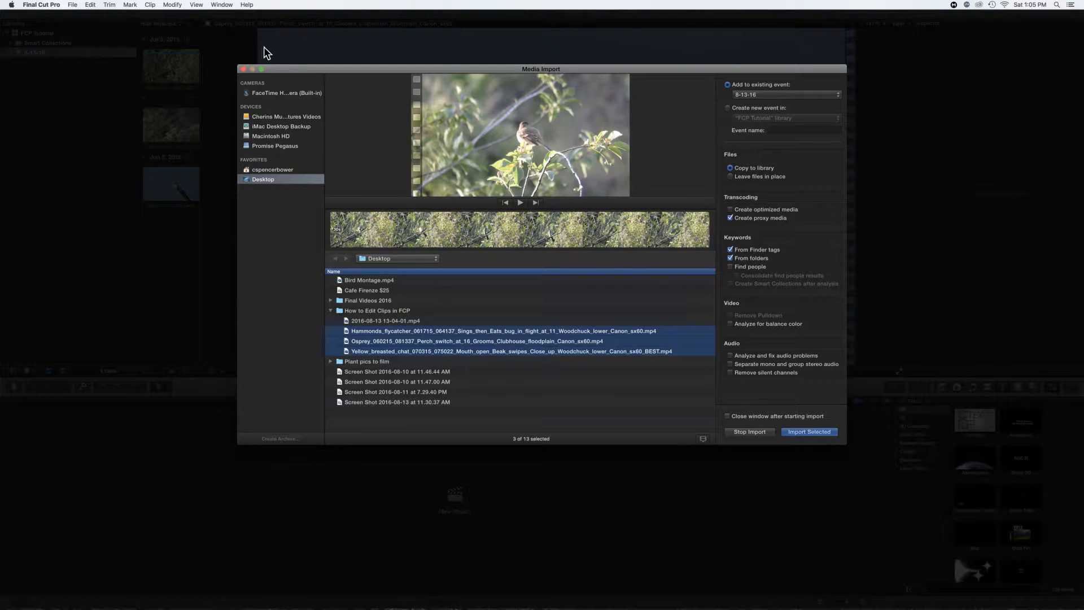
{"action": "left_click", "coordinate": [243, 69]}
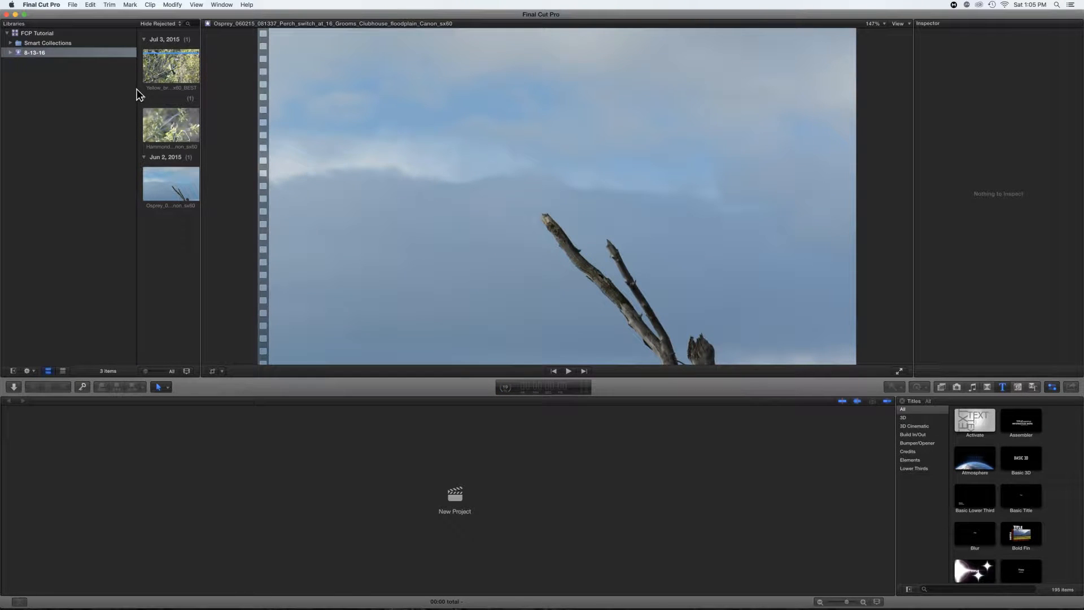
Create a project named "Birds" in event 8-13-16 and give the clip browser more room
{"action": "right_click", "coordinate": [26, 53]}
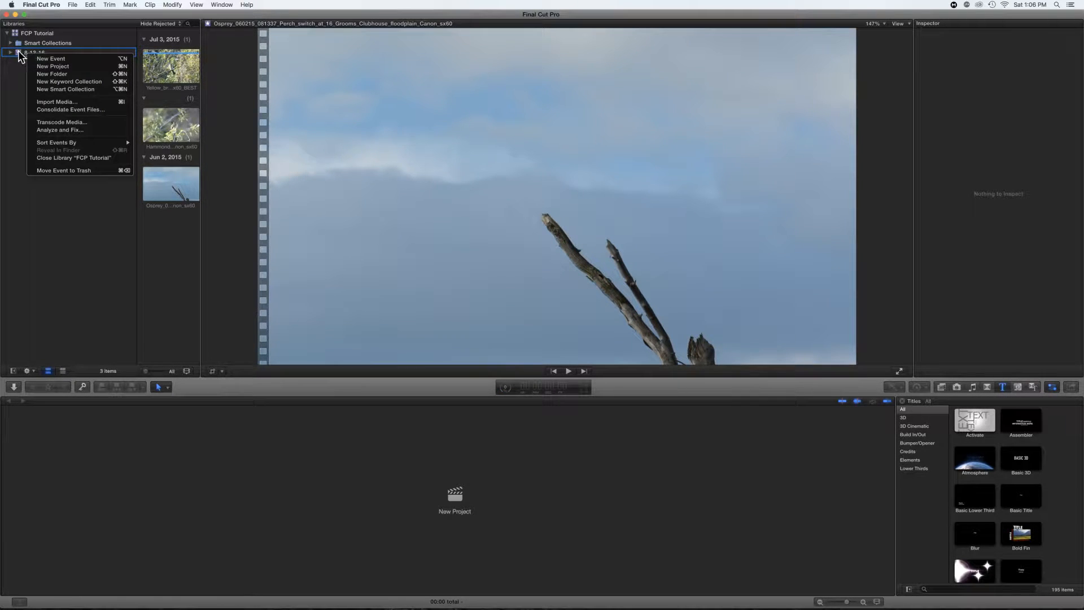
{"action": "left_click", "coordinate": [73, 67]}
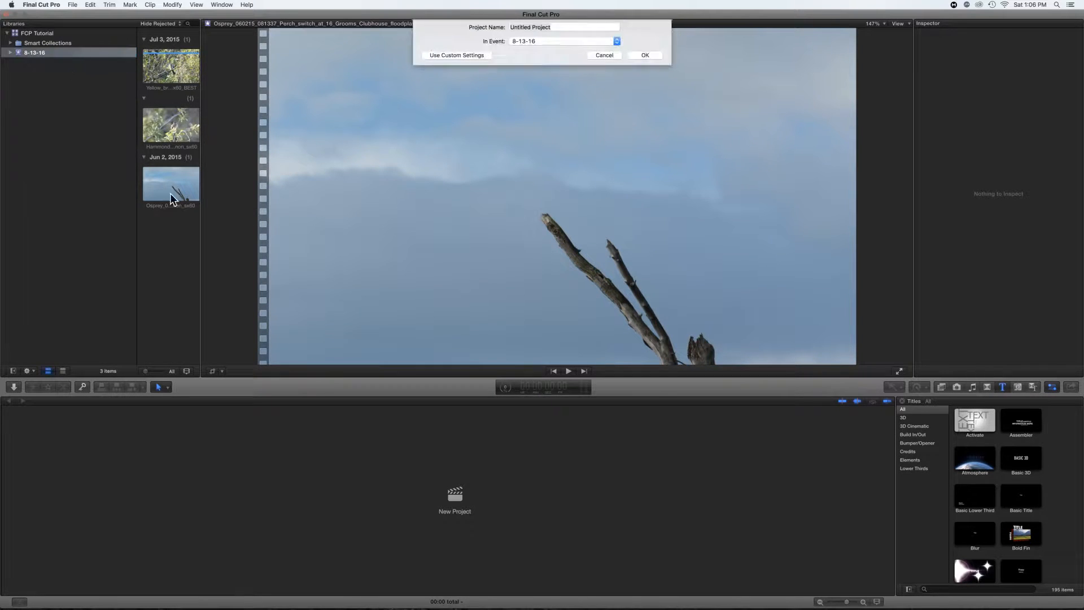
{"action": "type", "text": "Birds"}
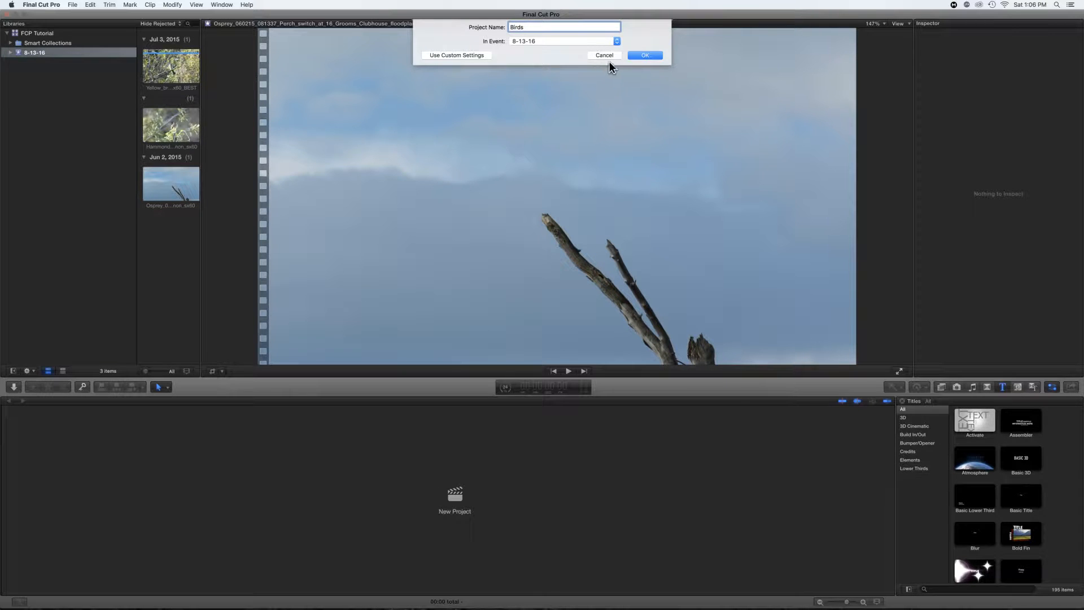
{"action": "left_click", "coordinate": [644, 56]}
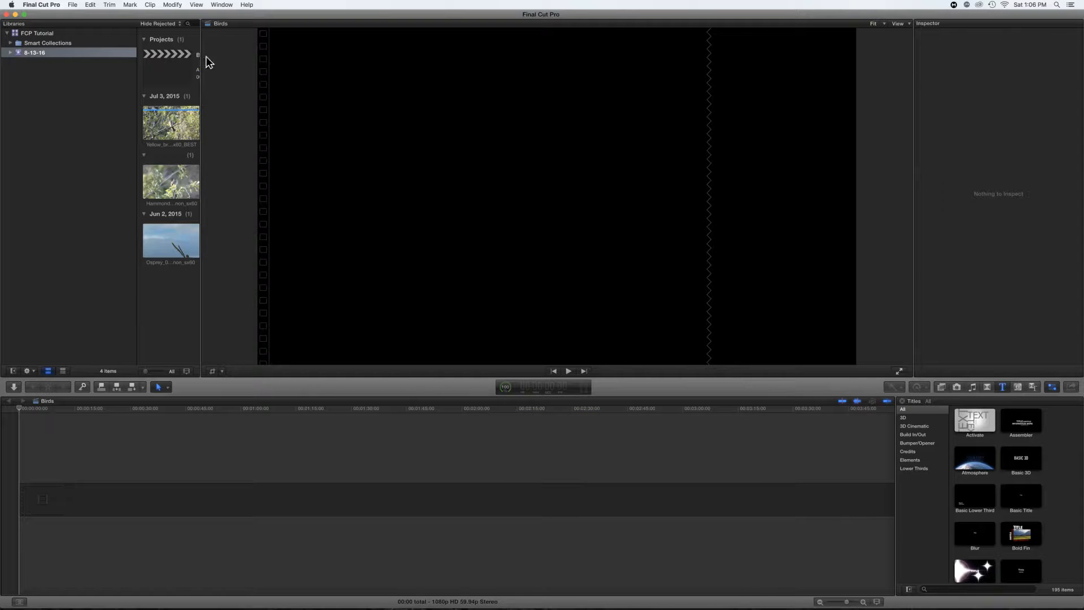
{"action": "left_click", "coordinate": [167, 71]}
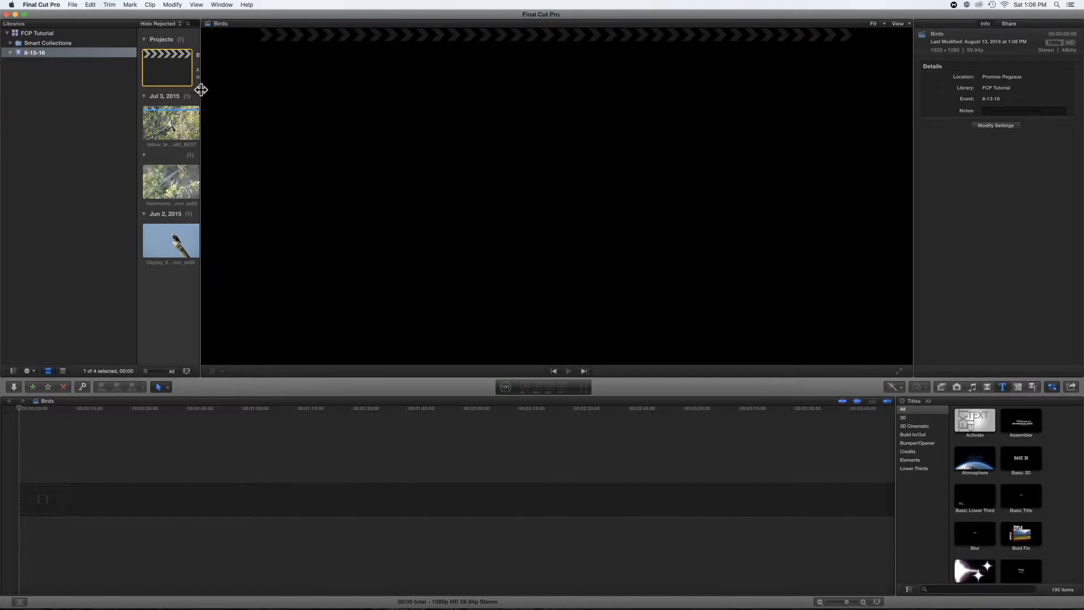
{"action": "mouse_move", "coordinate": [201, 90]}
{"action": "left_mouse_down"}
{"action": "mouse_move", "coordinate": [222, 89]}
{"action": "mouse_move", "coordinate": [191, 92]}
{"action": "left_mouse_up"}
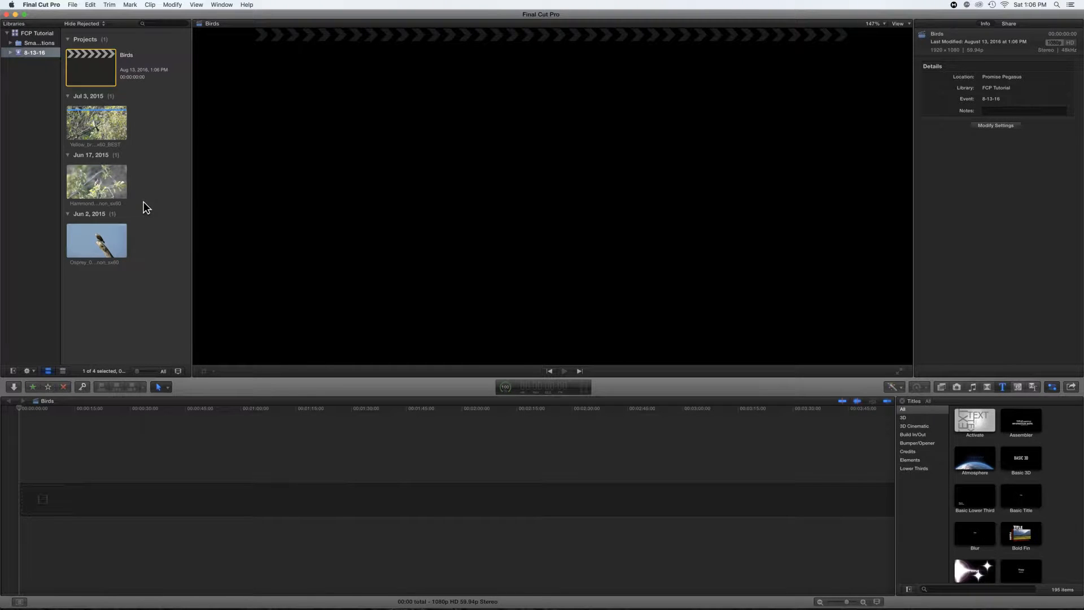
Preview the Yellow-breasted chat clip and mark its usable range from 7:16 to 12:59
{"action": "left_click", "coordinate": [96, 121]}
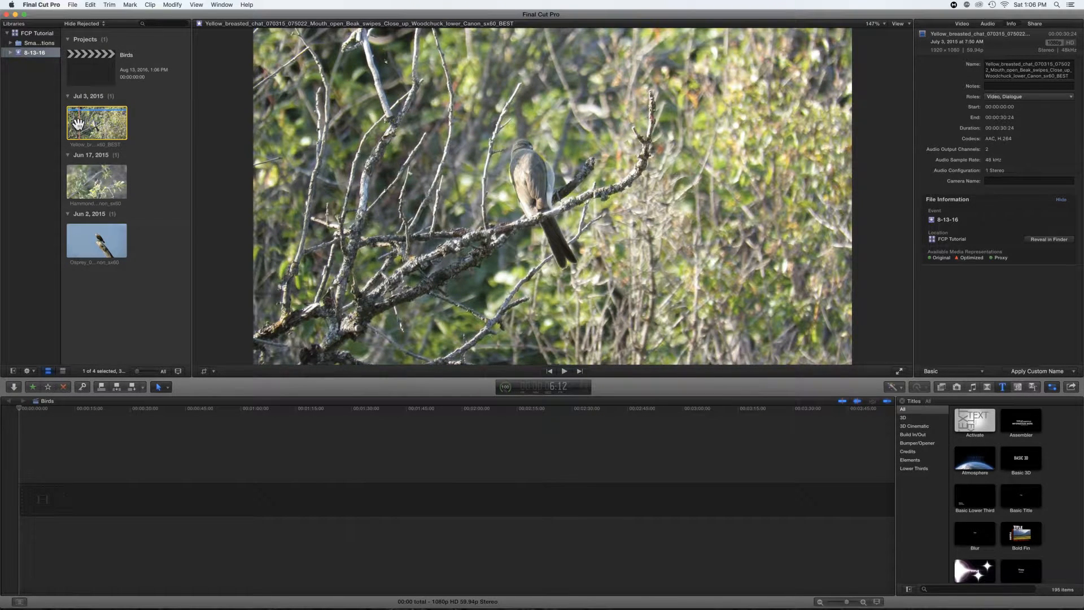
{"action": "key", "text": "space"}
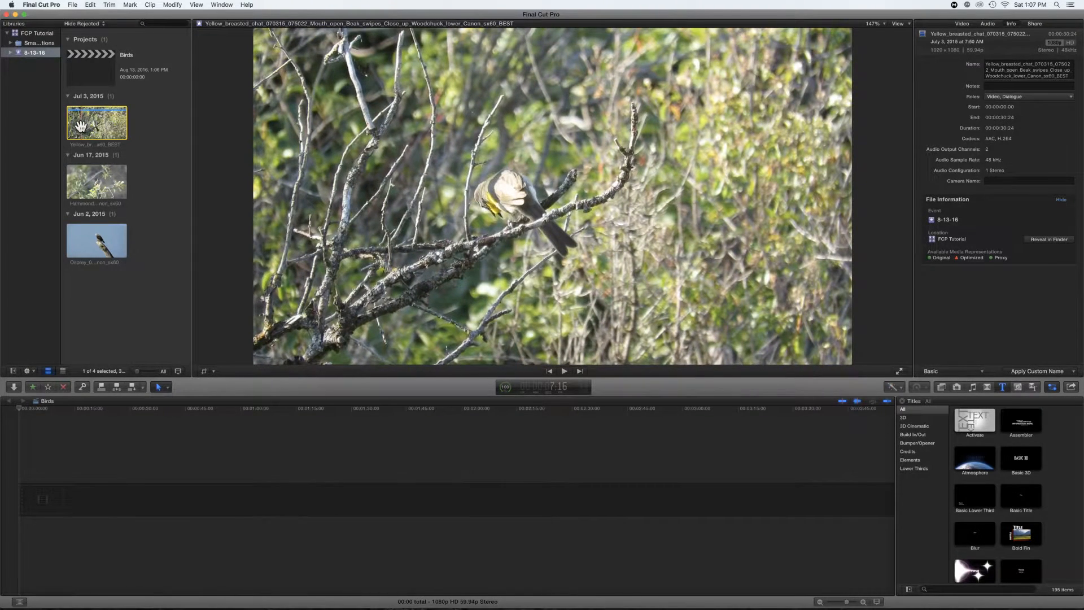
{"action": "key", "text": "i"}
{"action": "key", "text": "space"}
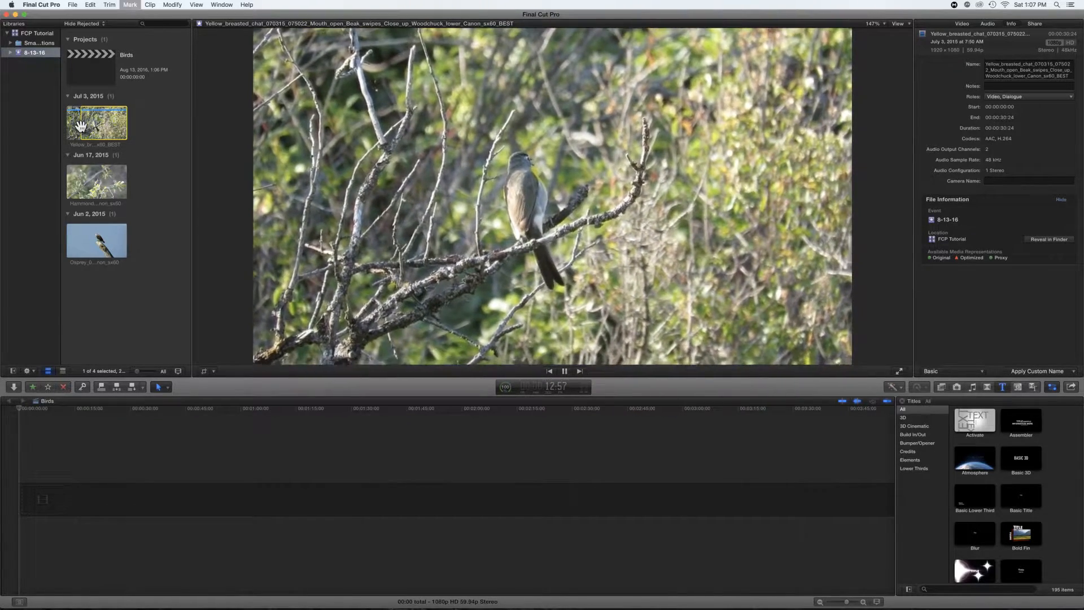
{"action": "key", "text": "o"}
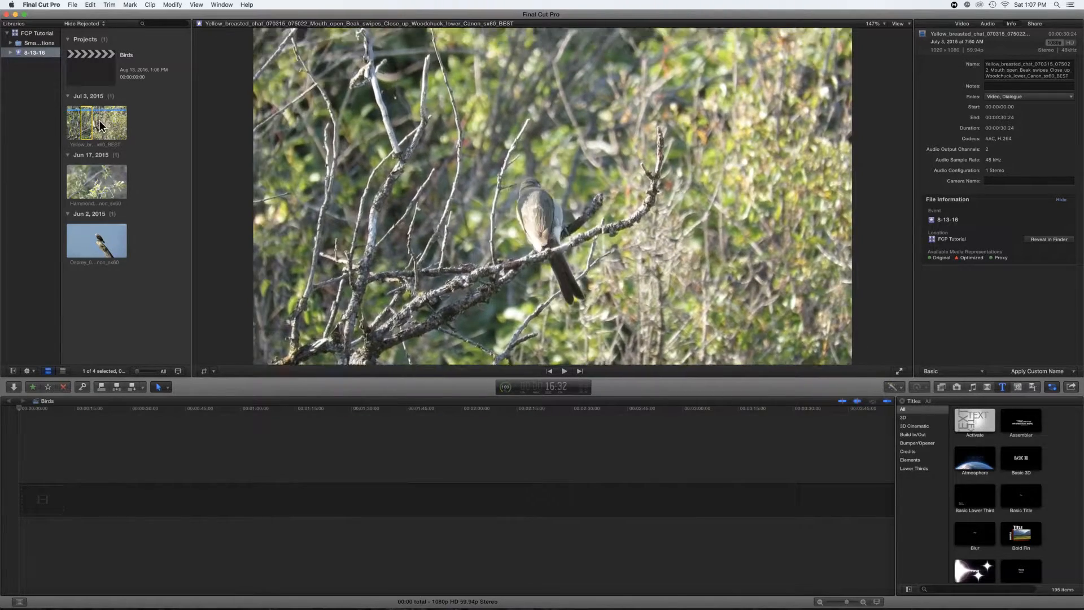
{"action": "key", "text": "space"}
Add the marked range of the Yellow-breasted chat clip to the start of the Birds timeline
{"action": "left_click_drag", "start_coordinate": [141, 255], "coordinate": [63, 504]}
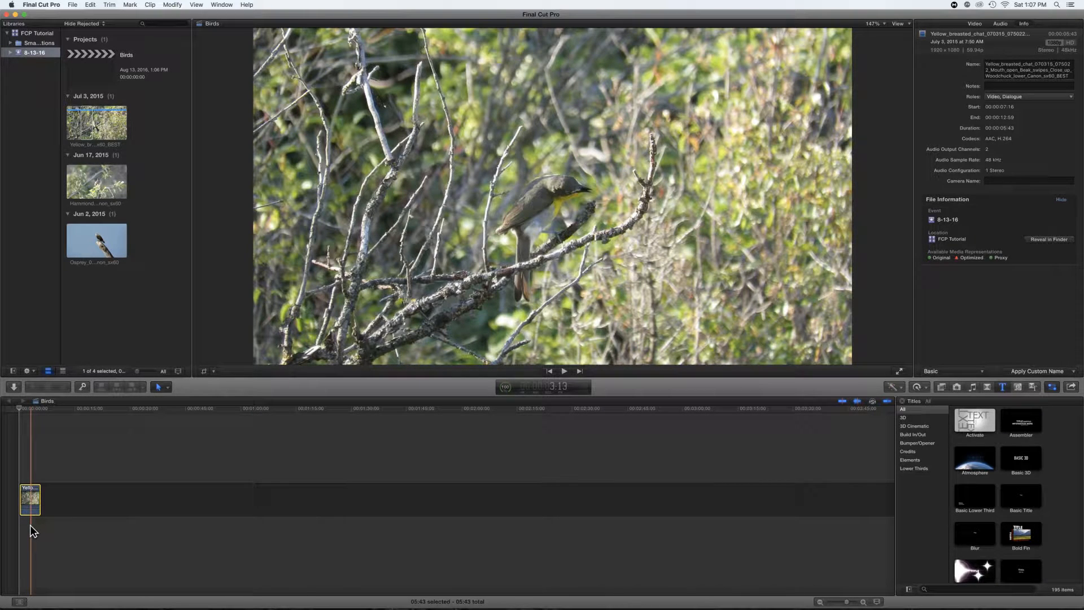
{"action": "key", "text": "super+equal"}
{"action": "key", "text": "super+equal"}
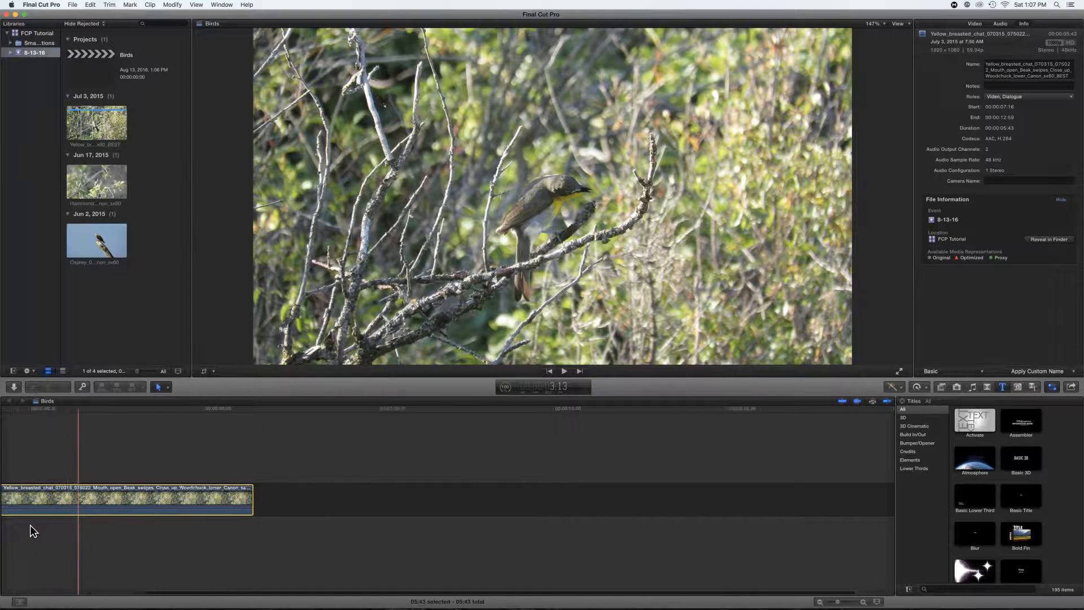
{"action": "scroll", "coordinate": [30, 526], "scroll_direction": "left", "scroll_amount": 5}
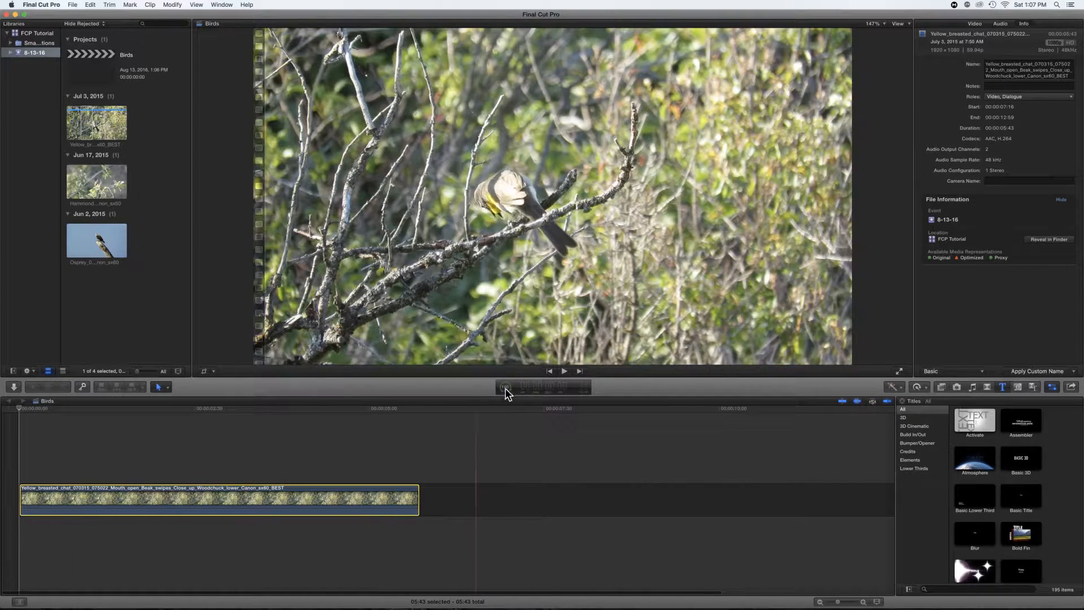
Set the viewer to play back proxy media
{"action": "left_click", "coordinate": [898, 25]}
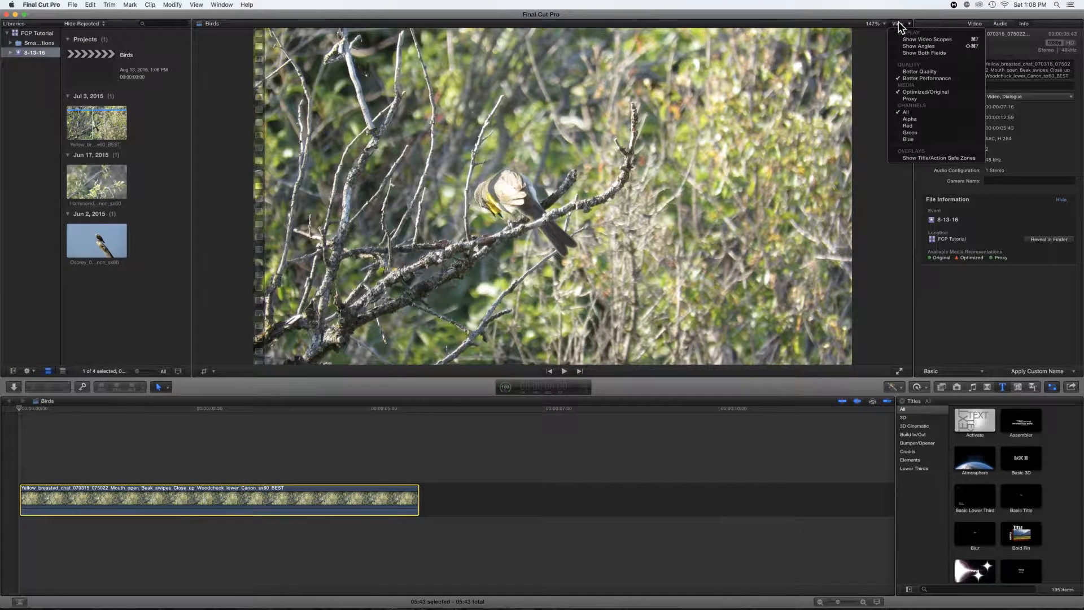
{"action": "left_click", "coordinate": [914, 99]}
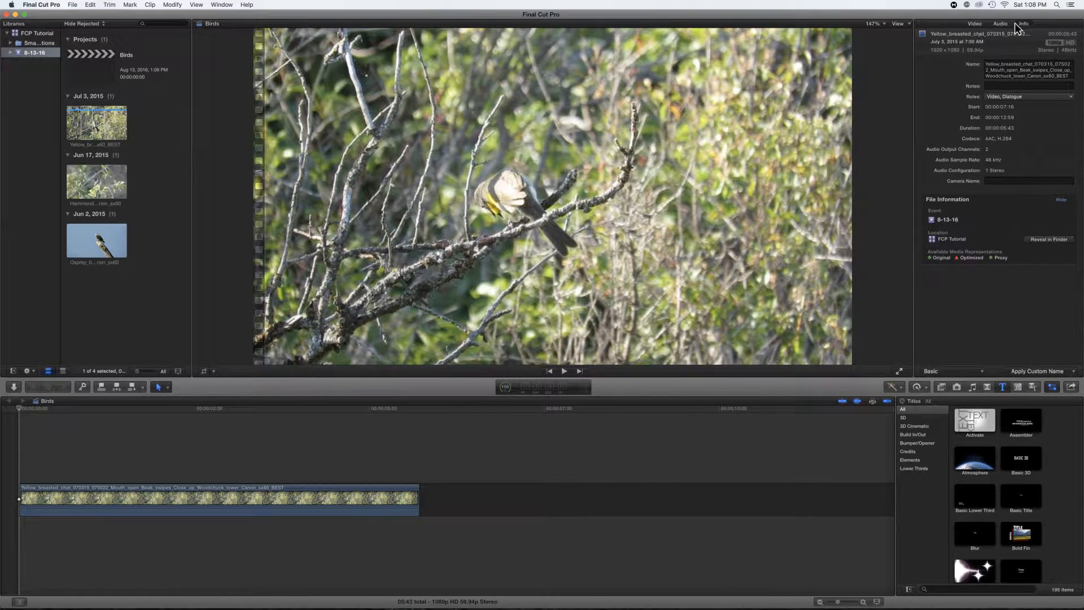
Examine the timeline clip's video settings and general information in the Inspector
{"action": "left_click", "coordinate": [974, 24]}
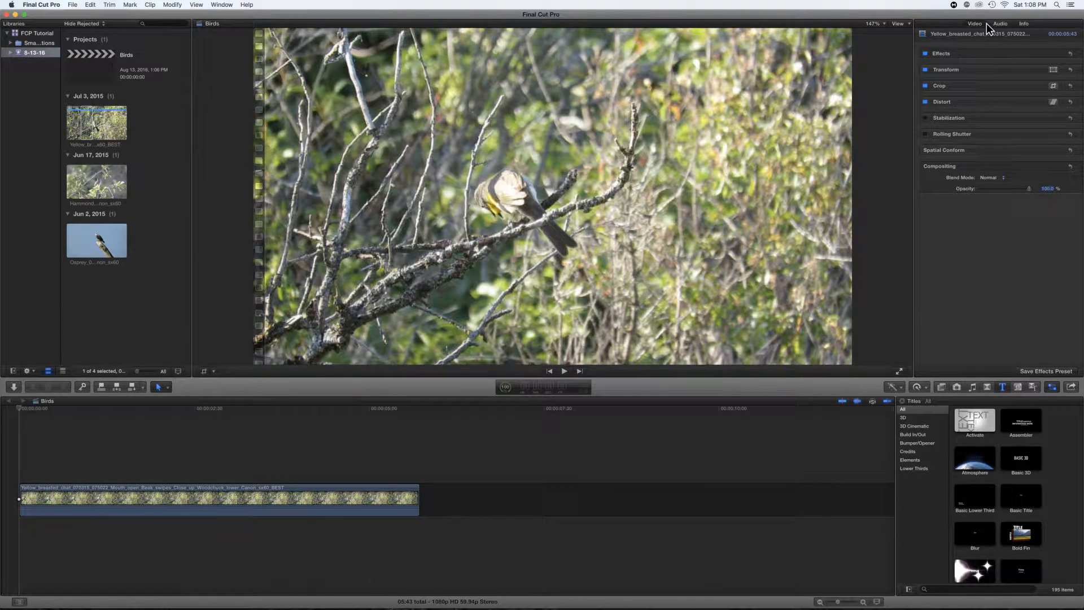
{"action": "key", "text": "super+4"}
{"action": "key", "text": "super+4"}
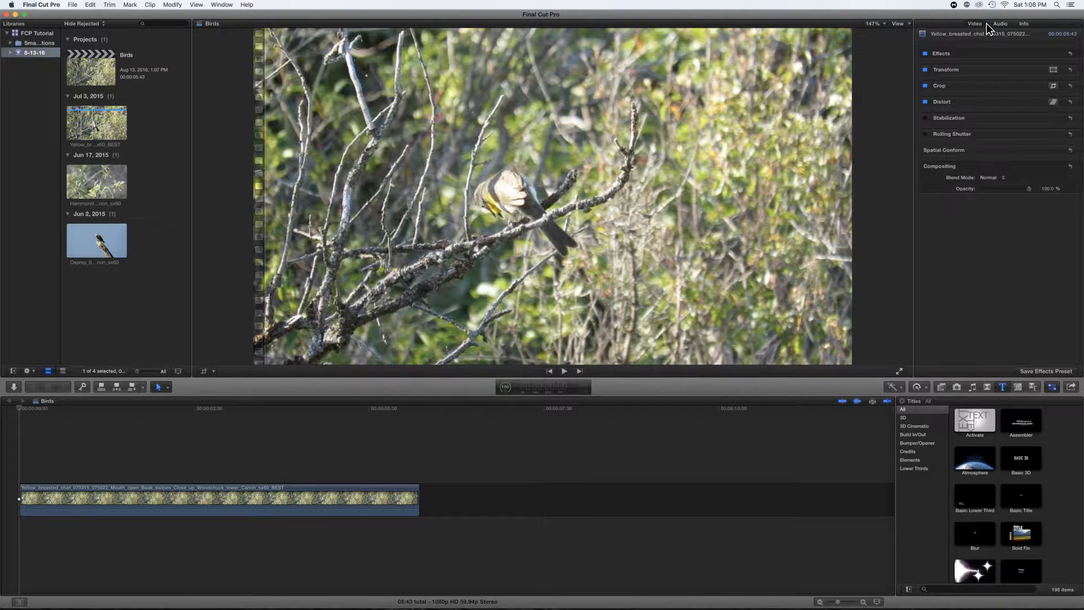
{"action": "left_click", "coordinate": [1023, 24]}
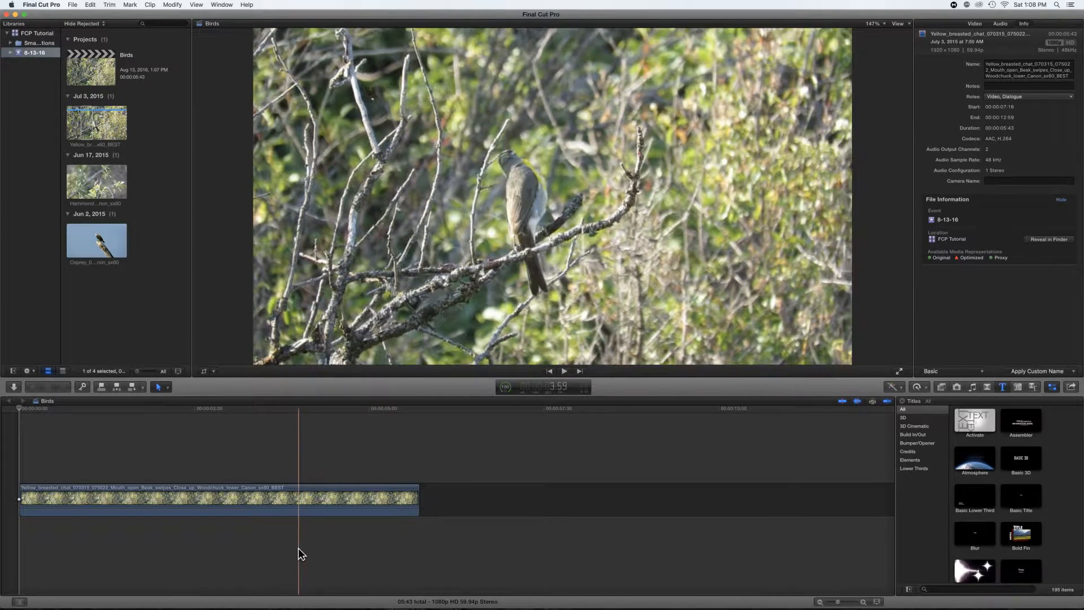
Play the chat clip in the timeline to check its shake, and turn on Stabilization for it
{"action": "left_click", "coordinate": [215, 548]}
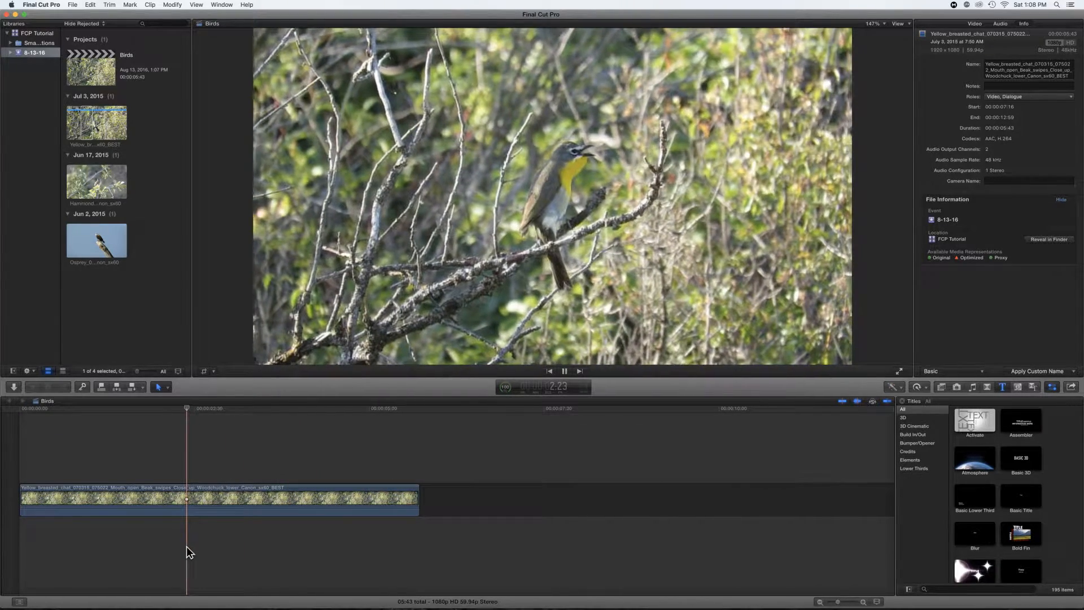
{"action": "key", "text": "space"}
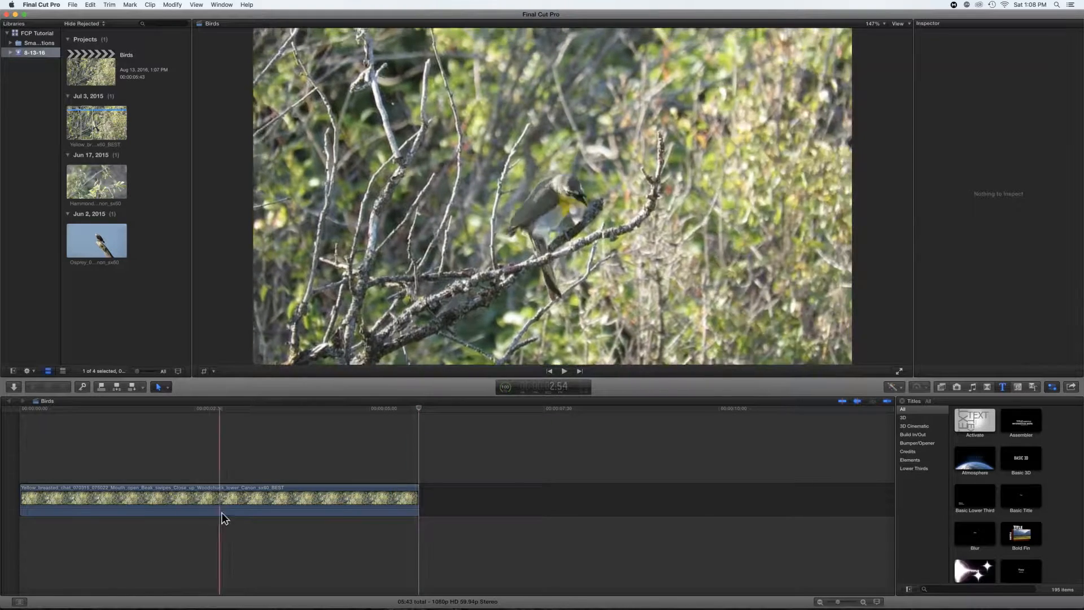
{"action": "left_click", "coordinate": [226, 494]}
{"action": "key", "text": "super+4"}
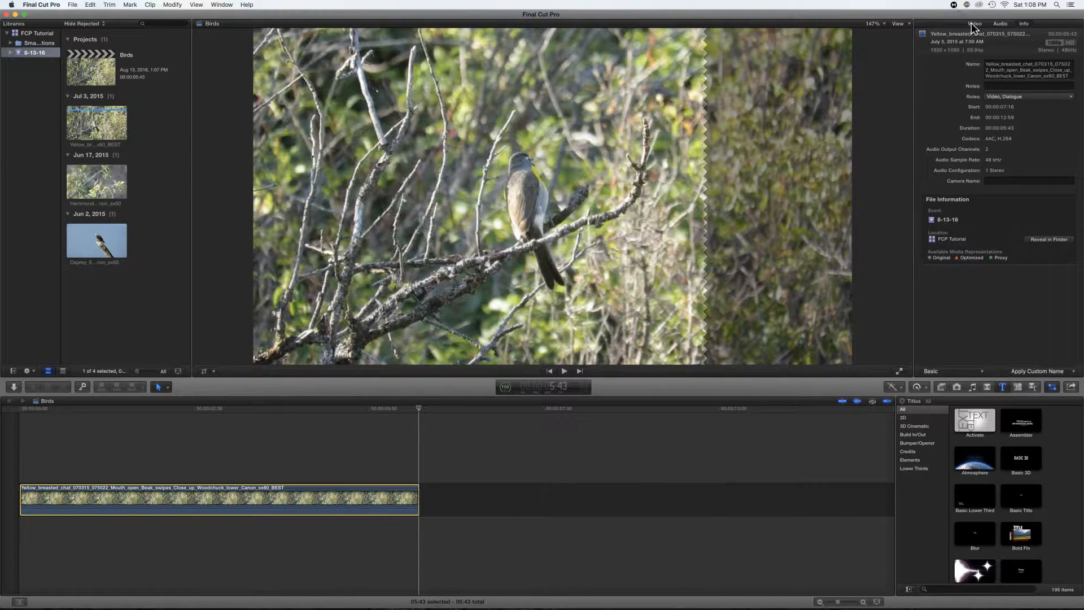
{"action": "left_click", "coordinate": [924, 117]}
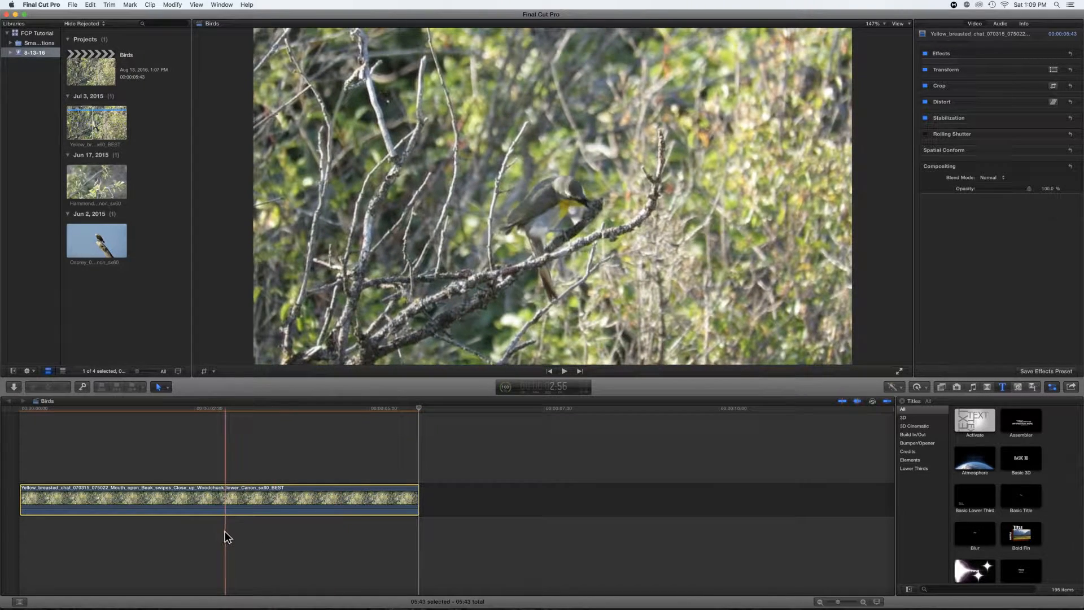
Play back the stabilized chat clip from about 1:57 in the timeline
{"action": "left_click", "coordinate": [225, 537]}
{"action": "left_click", "coordinate": [155, 543]}
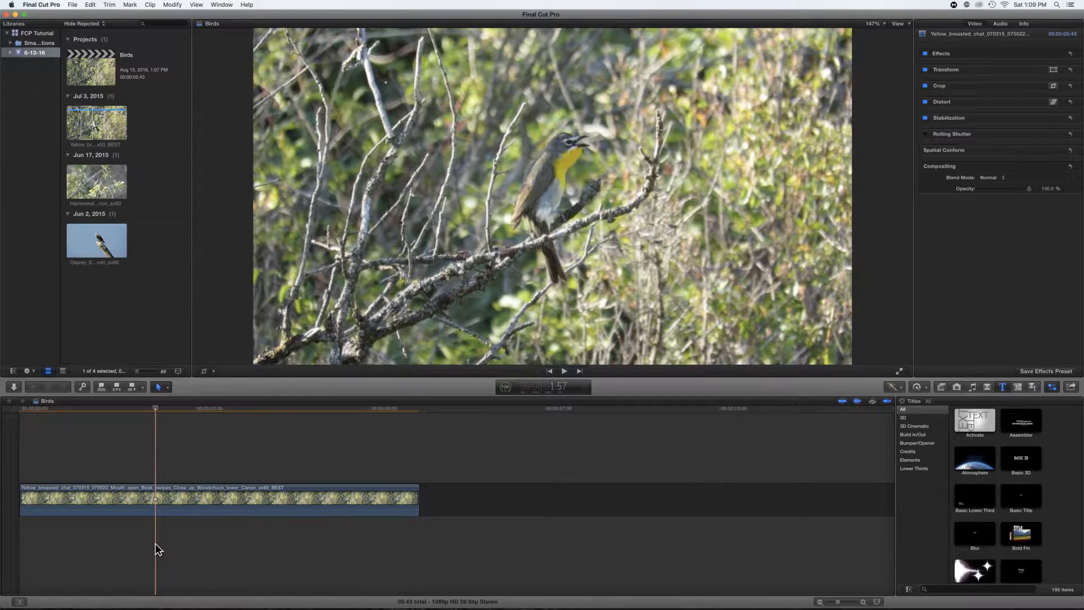
{"action": "key", "text": "space"}
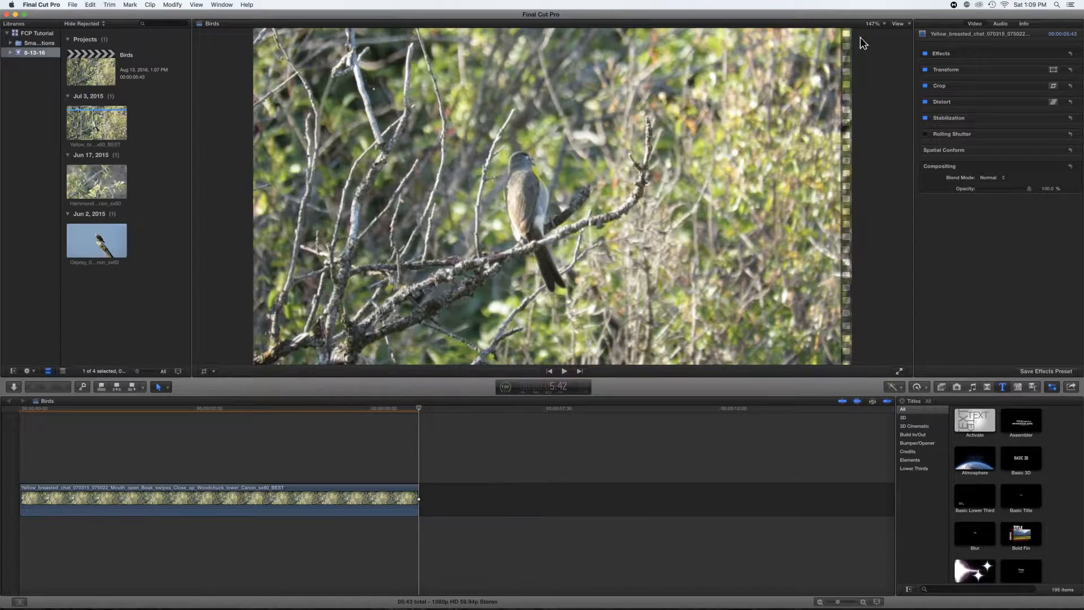
Switch the viewer's media to Optimized/Original
{"action": "left_click", "coordinate": [897, 24]}
{"action": "left_click", "coordinate": [910, 91]}
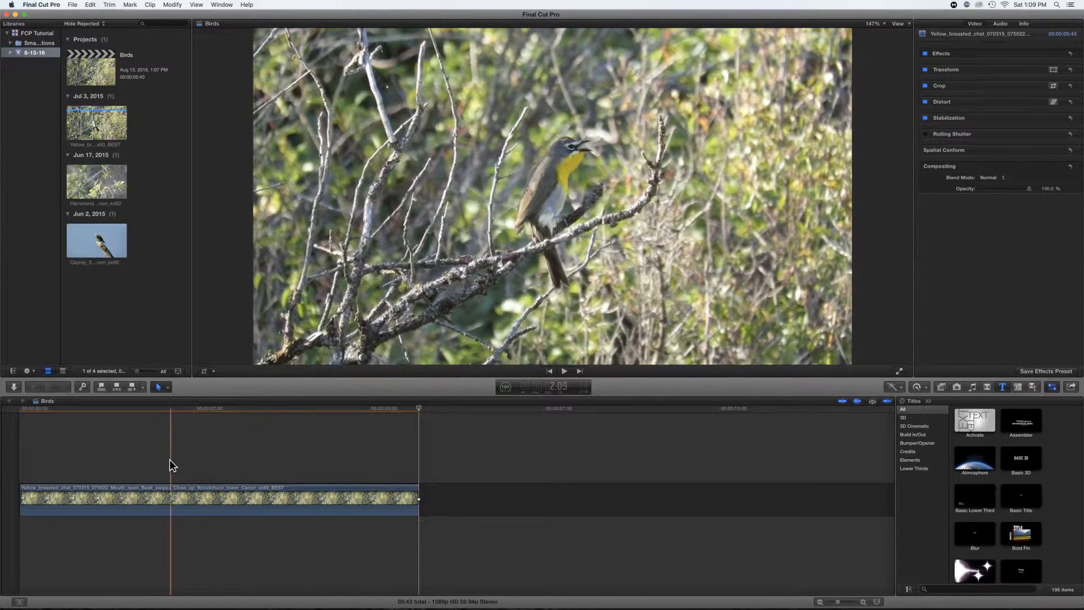
Play the stabilized chat clip from about 2:03 and park the playhead at the clip's end
{"action": "left_click", "coordinate": [170, 460]}
{"action": "key", "text": "space"}
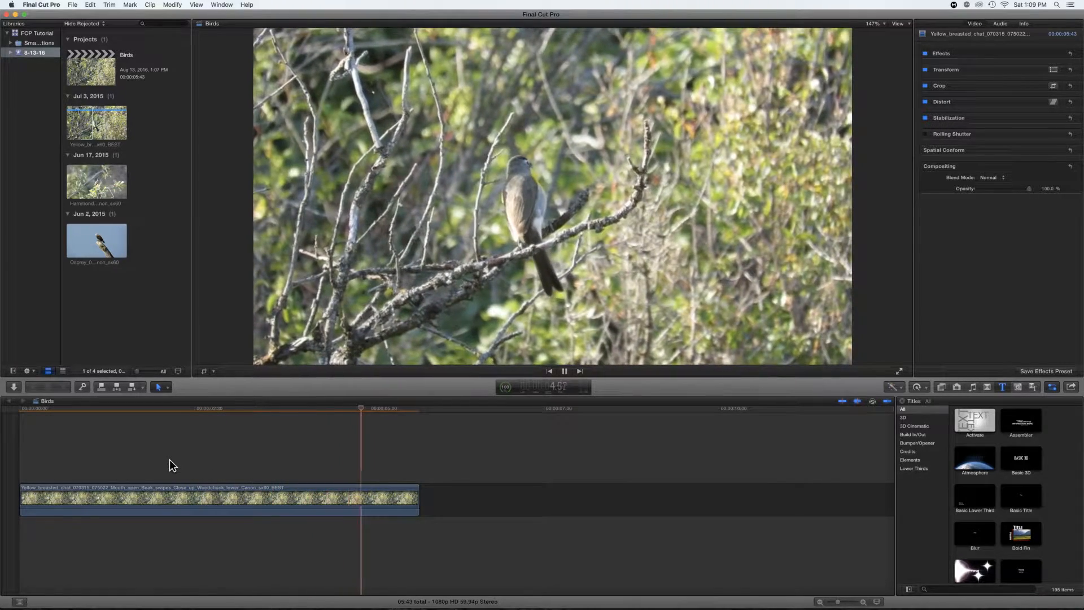
{"action": "key", "text": "space"}
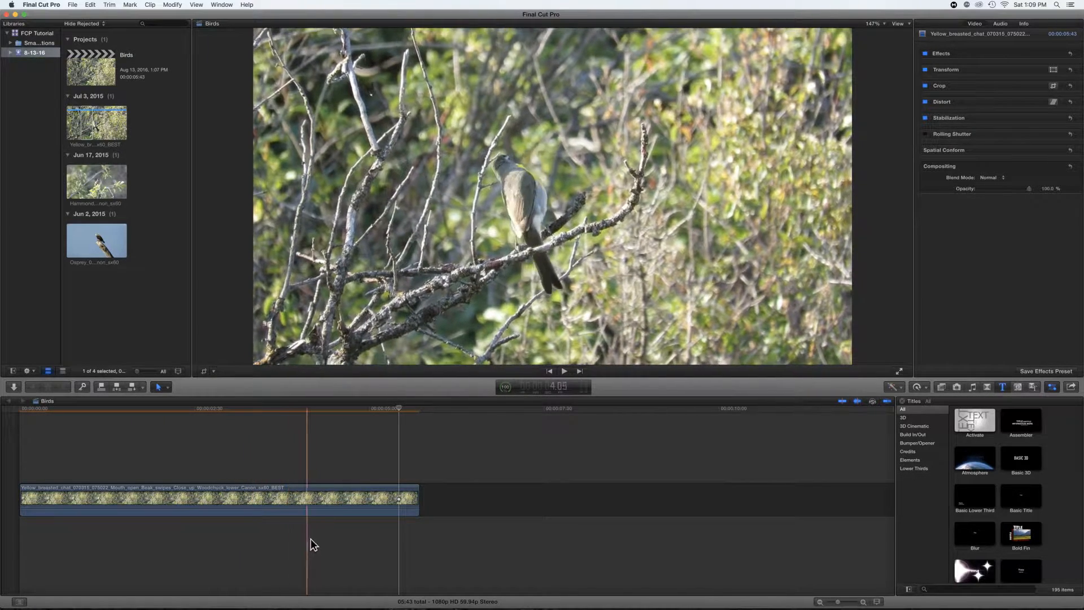
{"action": "left_click", "coordinate": [422, 540]}
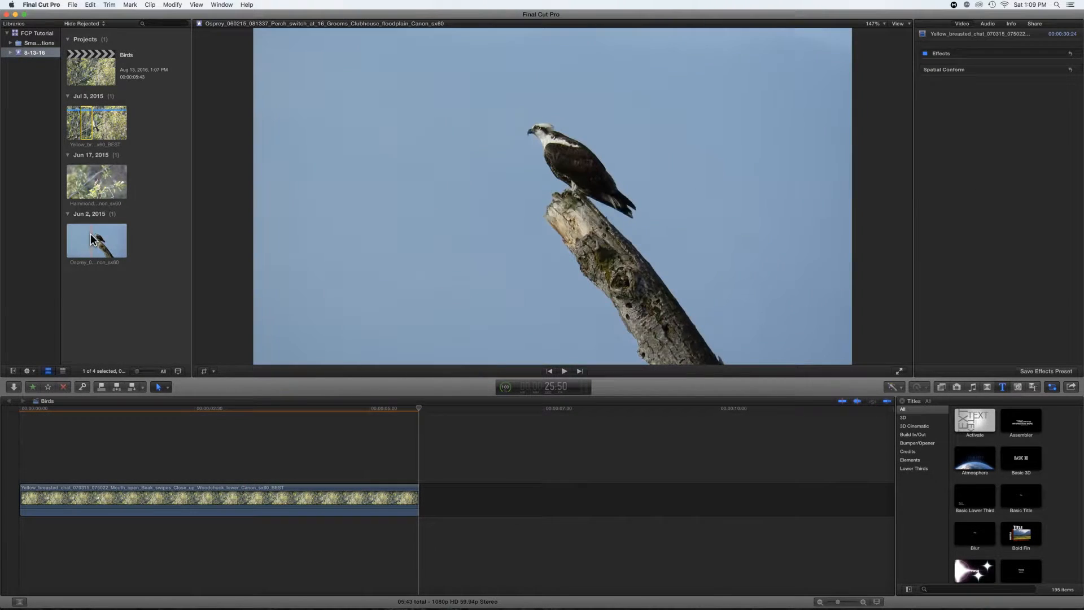
Preview the osprey clip from the June 2, 2015 group in the browser
{"action": "left_click", "coordinate": [92, 239]}
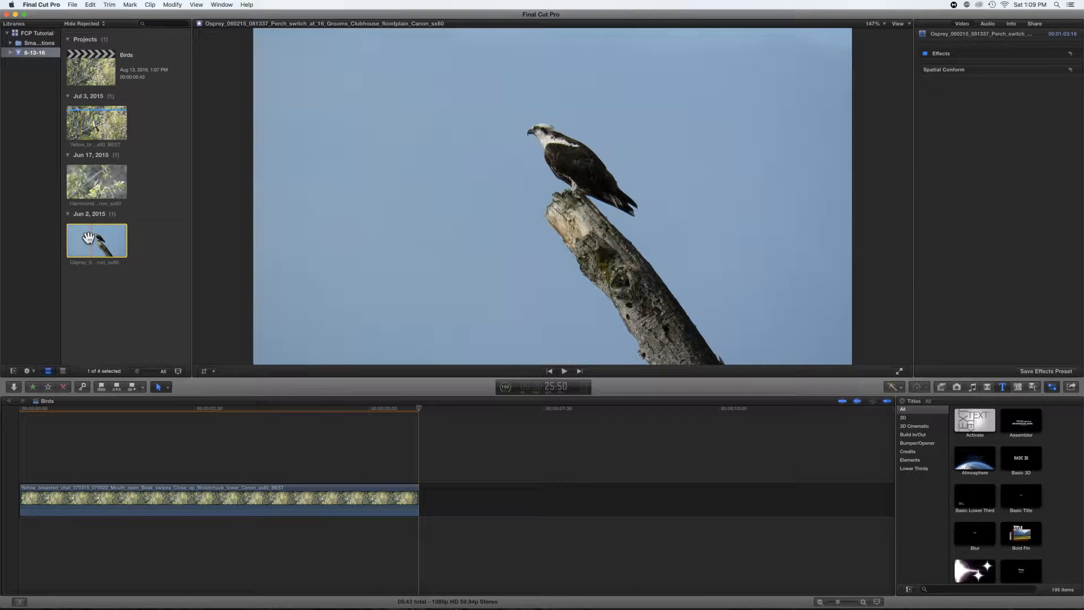
{"action": "key", "text": "XF86AudioRaiseVolume"}
{"action": "key", "text": "space"}
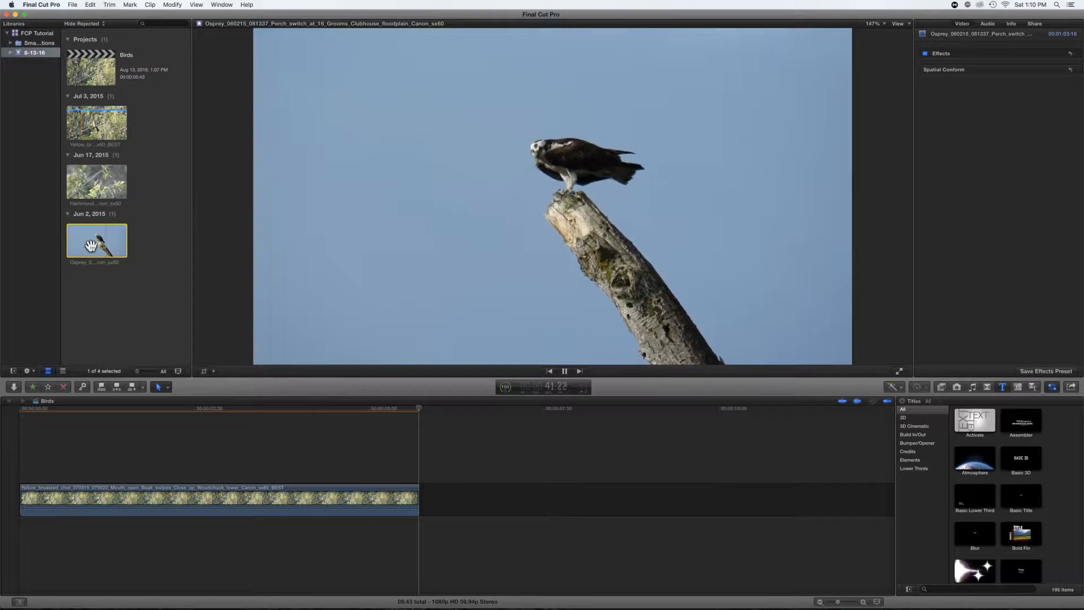
{"action": "key", "text": "space"}
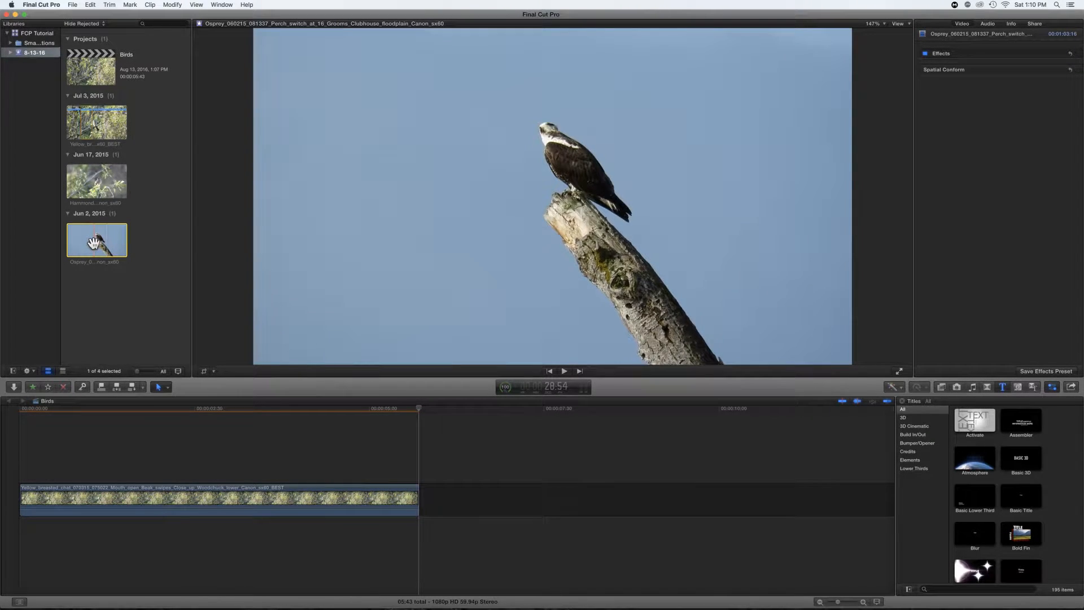
Add the whole osprey clip to the Birds timeline directly after the chat clip
{"action": "left_click_drag", "start_coordinate": [119, 259], "coordinate": [438, 498]}
{"action": "key", "text": "super+minus"}
{"action": "key", "text": "super+minus"}
{"action": "key", "text": "super+minus"}
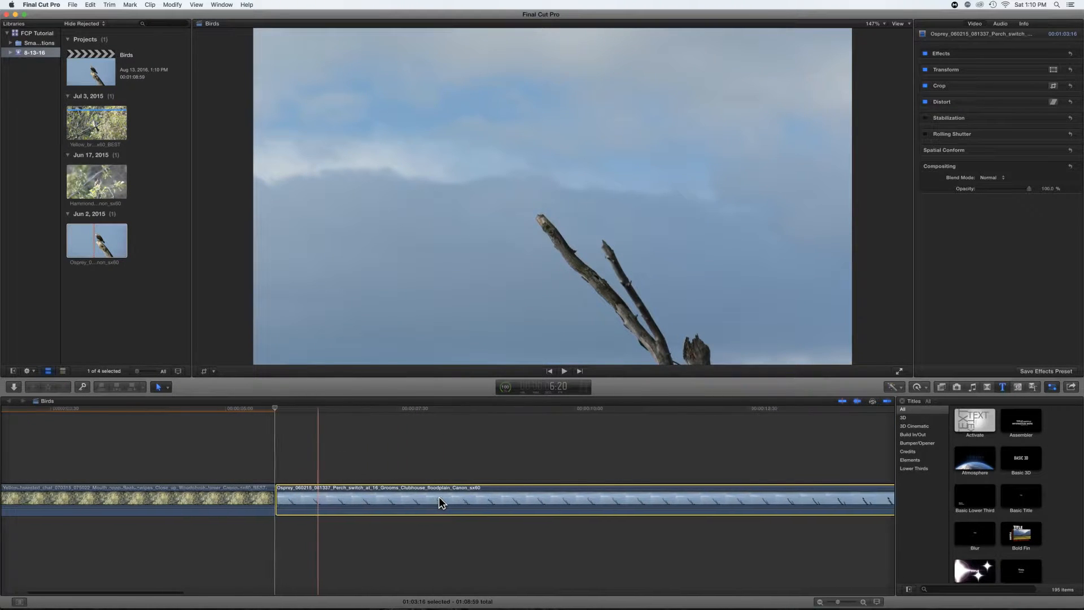
{"action": "key", "text": "super+minus"}
{"action": "key", "text": "super+minus"}
{"action": "key", "text": "super+minus"}
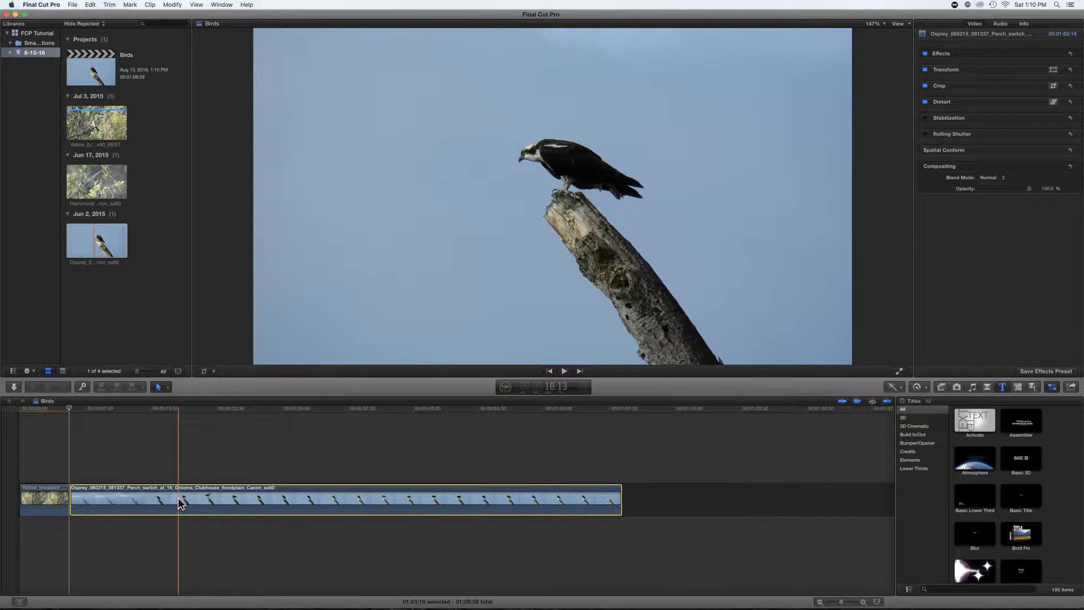
Trim the osprey clip's start to about 18:13 in the timeline and shorten its end, leaving a clip about 49:14 long
{"action": "left_click", "coordinate": [178, 478]}
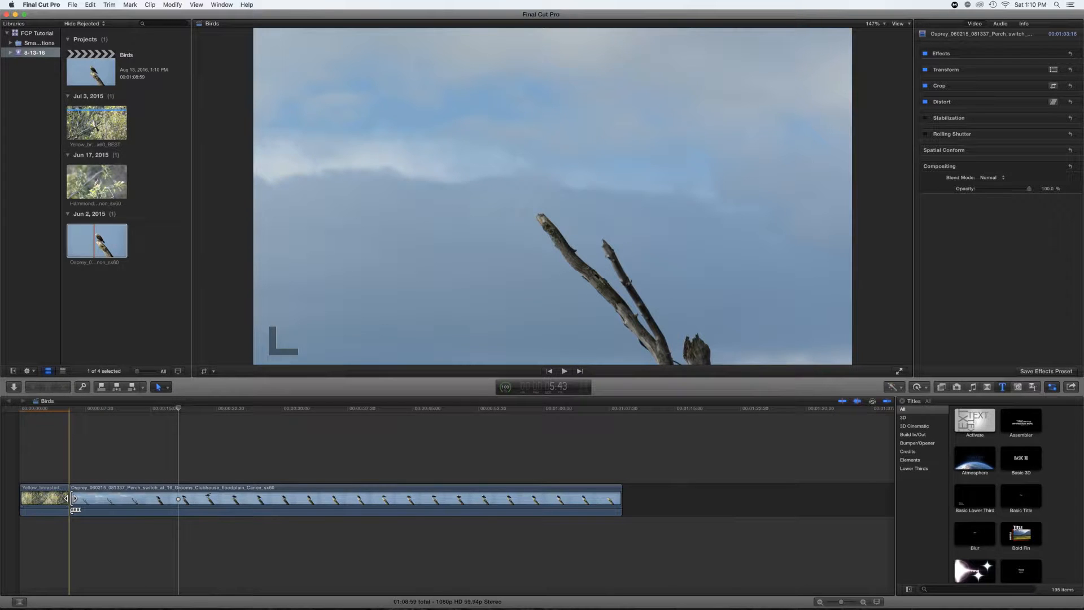
{"action": "left_click_drag", "start_coordinate": [71, 498], "coordinate": [181, 495]}
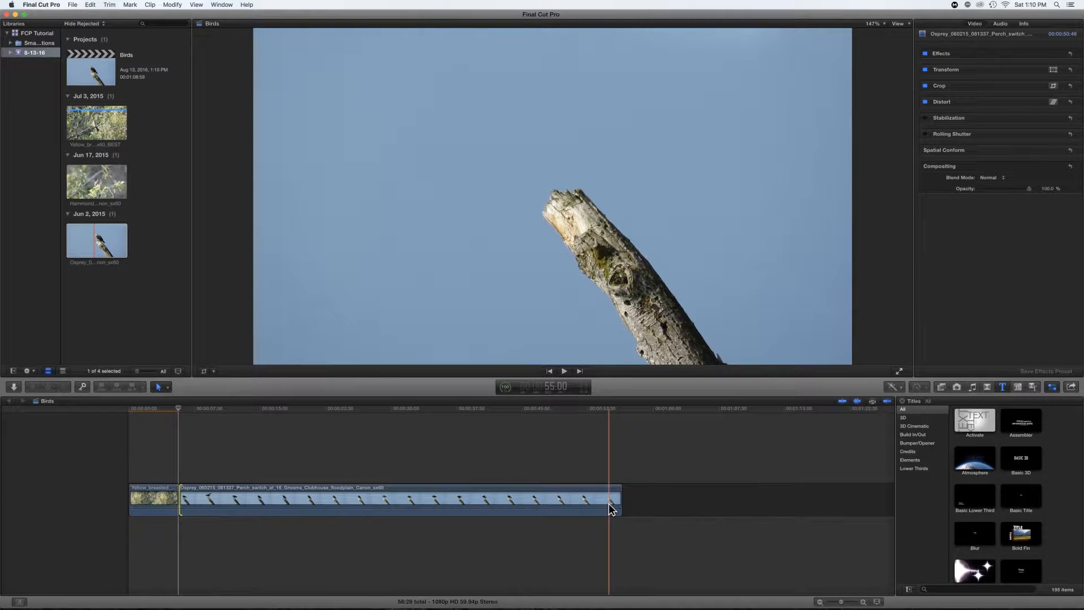
{"action": "left_click_drag", "start_coordinate": [620, 495], "coordinate": [609, 498]}
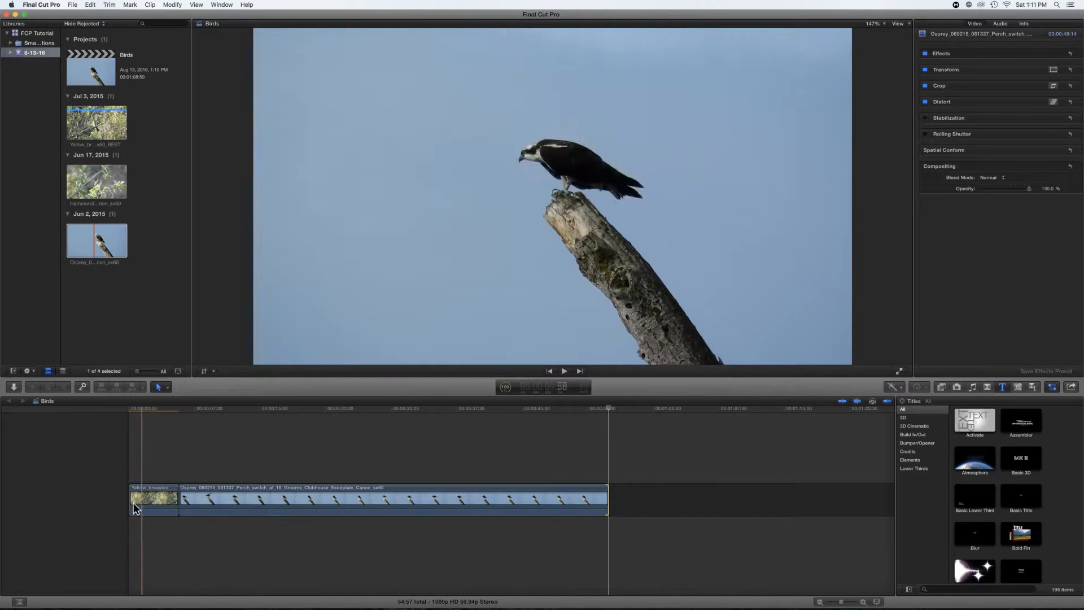
Add the Hammond's flycatcher clip to the timeline directly after the osprey clip
{"action": "left_click", "coordinate": [92, 185]}
{"action": "left_click_drag", "start_coordinate": [131, 193], "coordinate": [625, 493]}
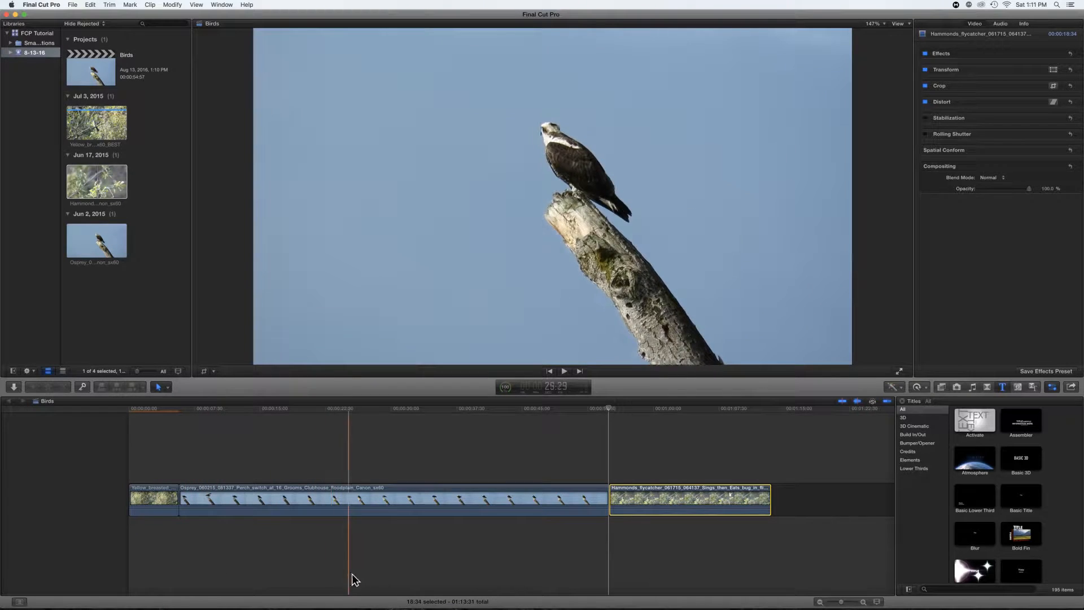
Turn on Stabilization for the osprey clip in the timeline
{"action": "left_click", "coordinate": [317, 565]}
{"action": "left_click", "coordinate": [324, 493]}
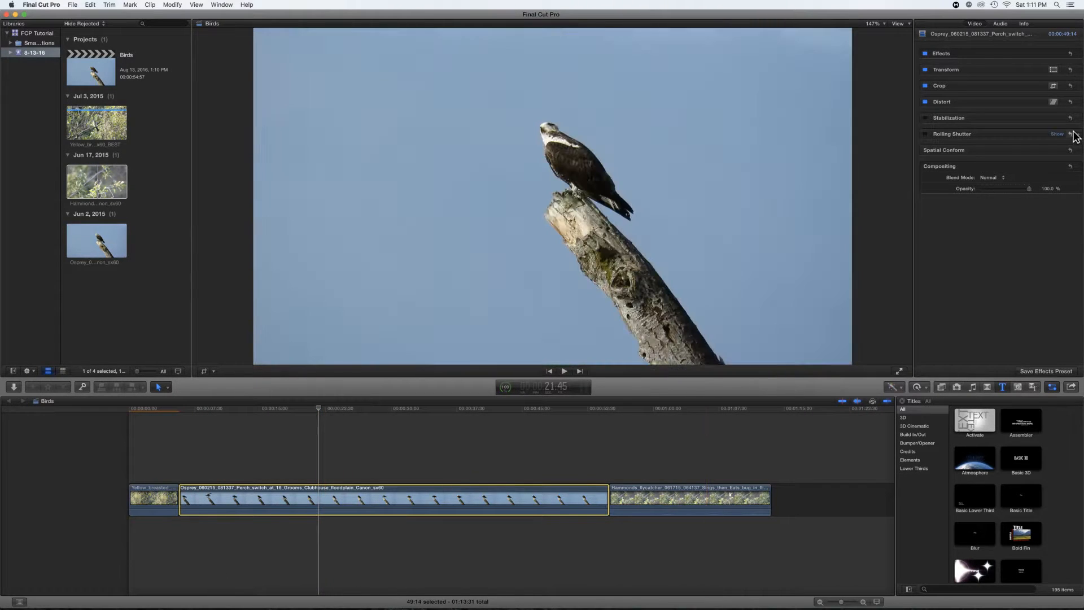
{"action": "left_click", "coordinate": [925, 117]}
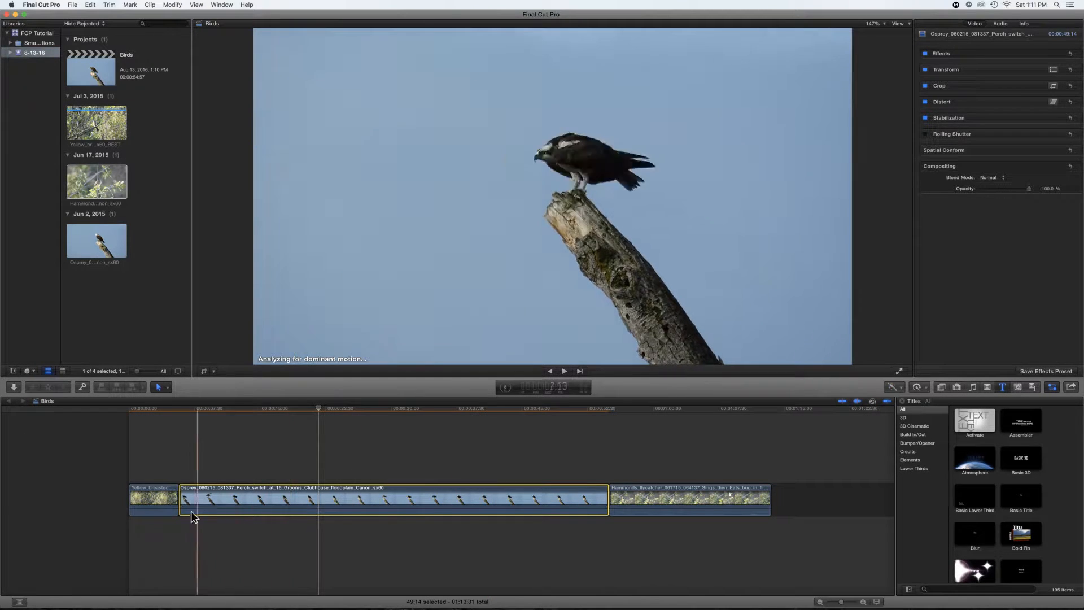
Add the default cross dissolve to both ends of the chat clip
{"action": "left_click", "coordinate": [178, 499]}
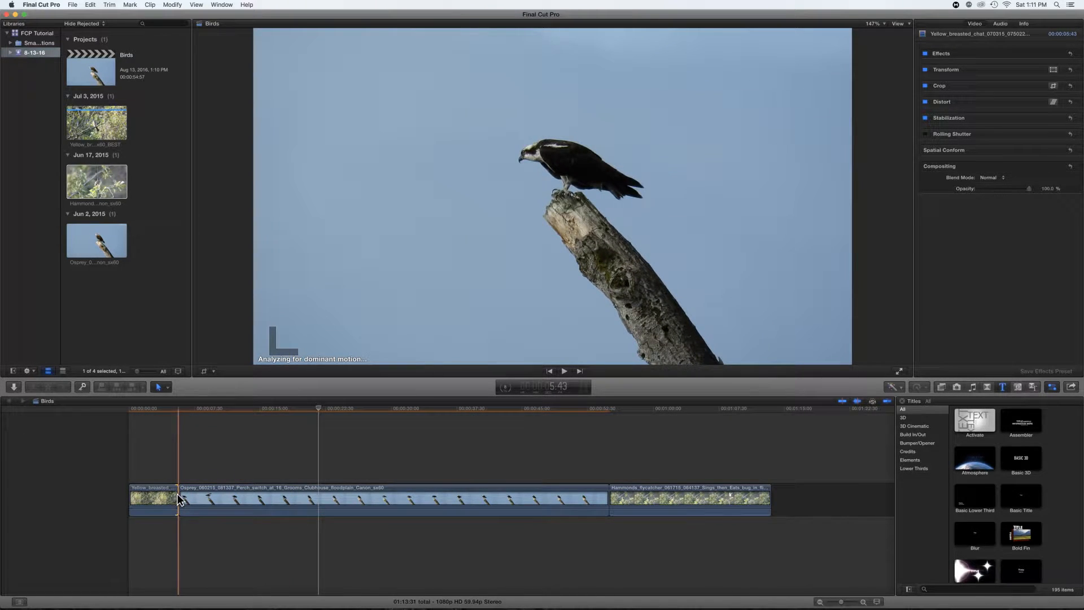
{"action": "left_click", "coordinate": [177, 500]}
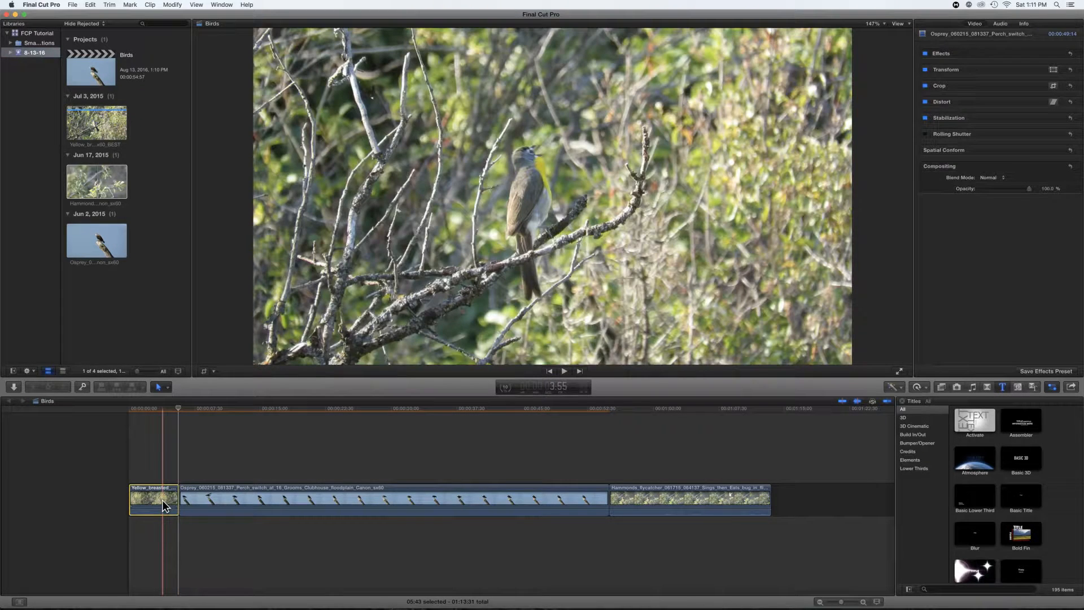
{"action": "left_click", "coordinate": [162, 500]}
{"action": "key", "text": "super+t"}
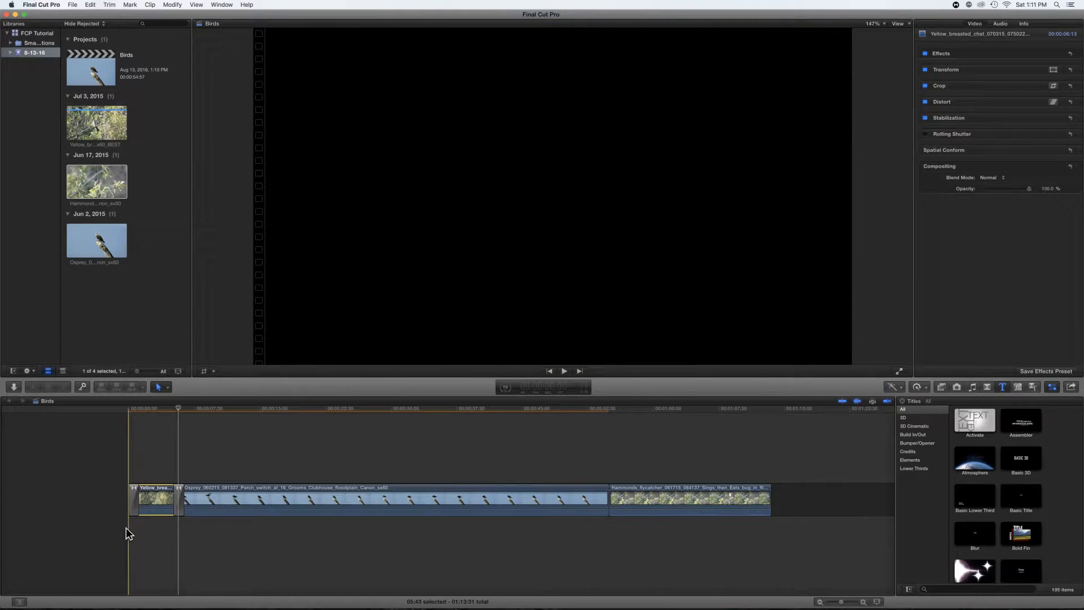
Play the timeline from the beginning to check both dissolves, and inspect the one between the chat and osprey clips
{"action": "left_click", "coordinate": [129, 531]}
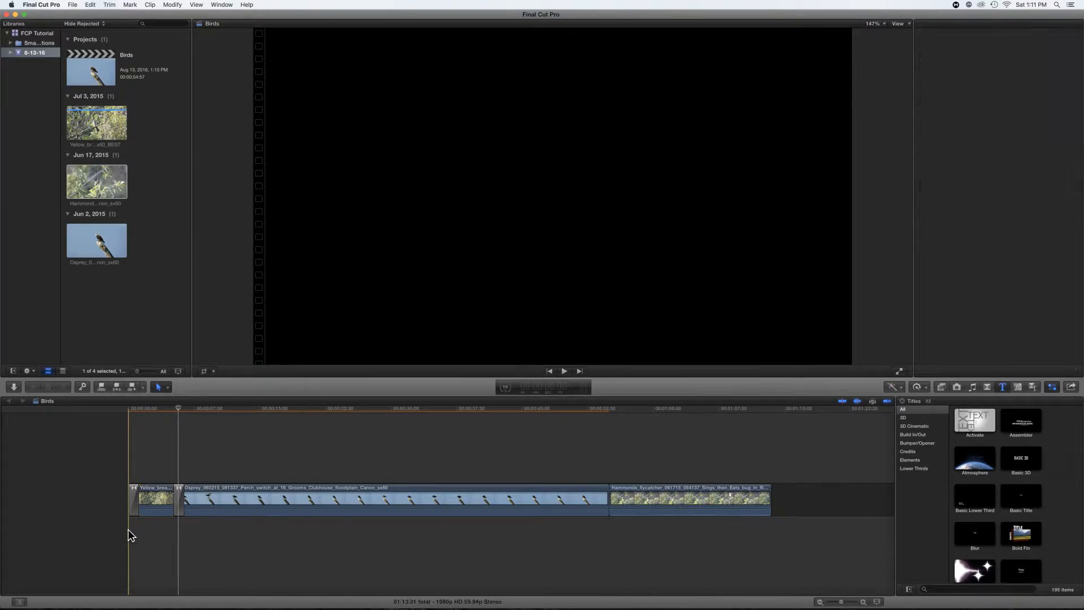
{"action": "key", "text": "space"}
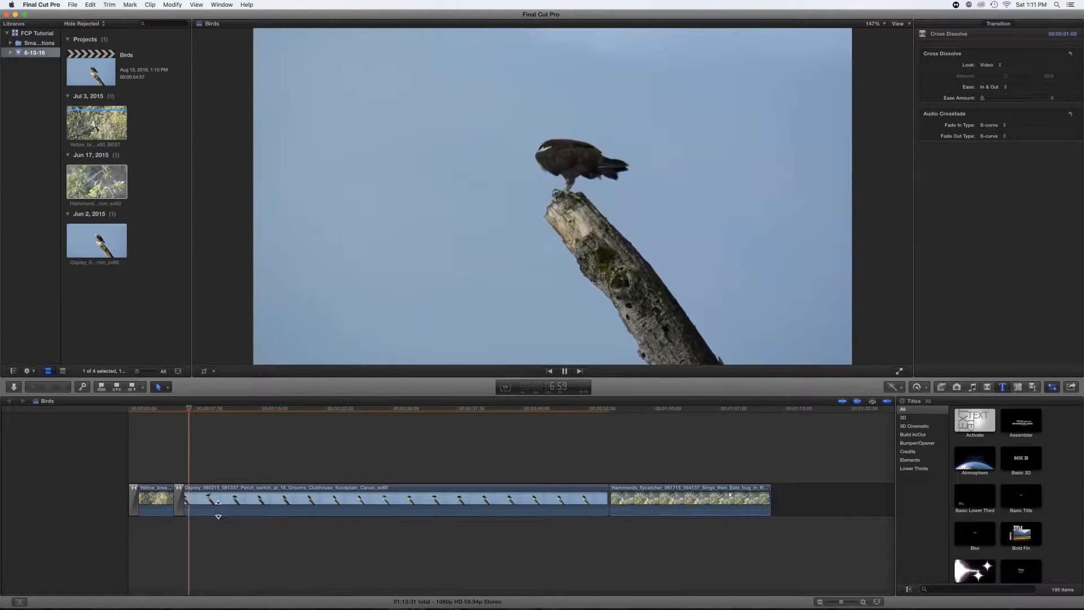
{"action": "left_click", "coordinate": [183, 498]}
{"action": "mouse_move", "coordinate": [183, 498]}
{"action": "left_mouse_down"}
{"action": "mouse_move", "coordinate": [218, 500]}
{"action": "mouse_move", "coordinate": [181, 506]}
{"action": "left_mouse_up"}
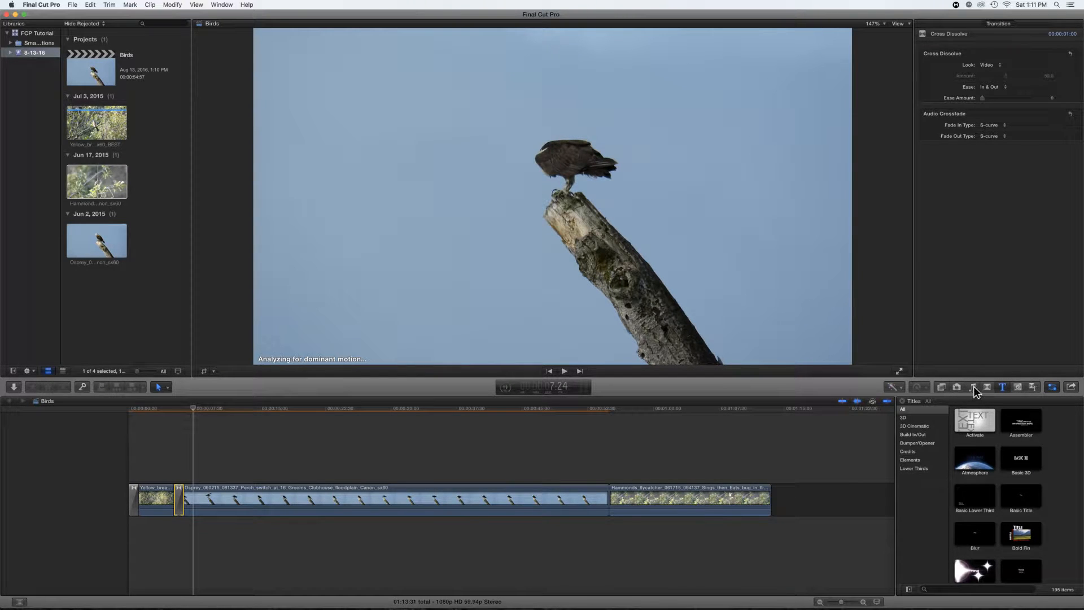
Try a Black Hole transition at the end of the flycatcher clip and remove it
{"action": "left_click", "coordinate": [990, 386]}
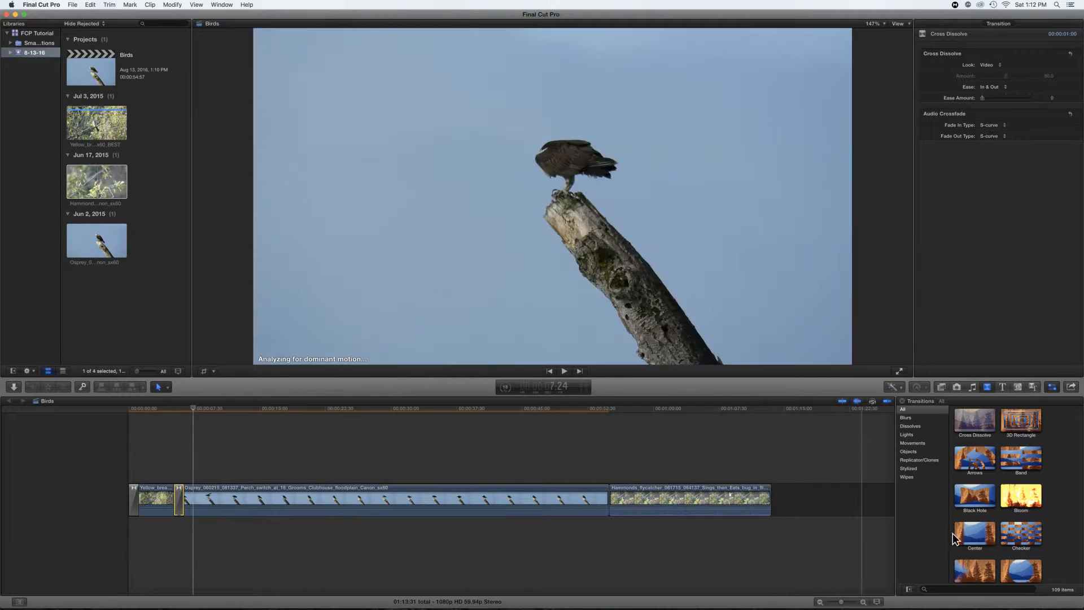
{"action": "left_click_drag", "start_coordinate": [983, 496], "coordinate": [757, 503]}
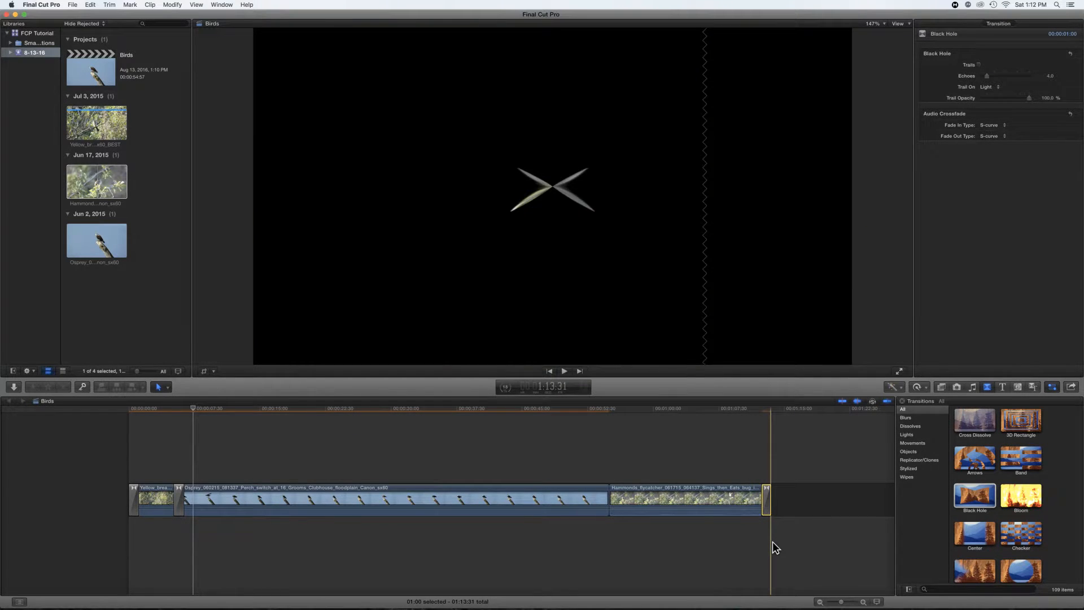
{"action": "key", "text": "Delete"}
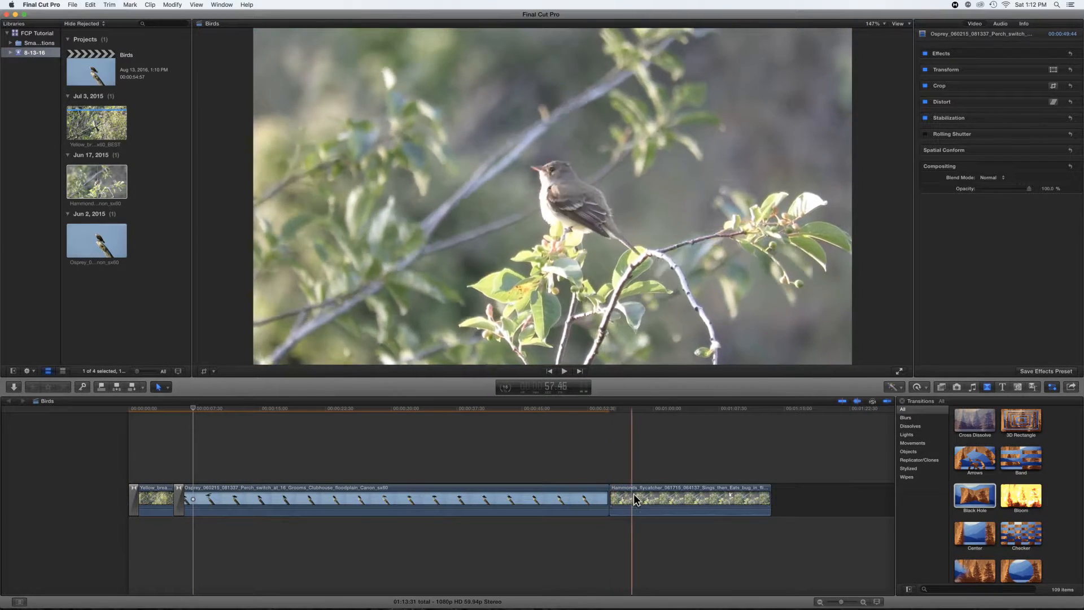
Apply the Color Correction video effect to the flycatcher clip and to the osprey clip
{"action": "left_click", "coordinate": [635, 493]}
{"action": "scroll", "coordinate": [650, 526], "scroll_direction": "right", "scroll_amount": 5}
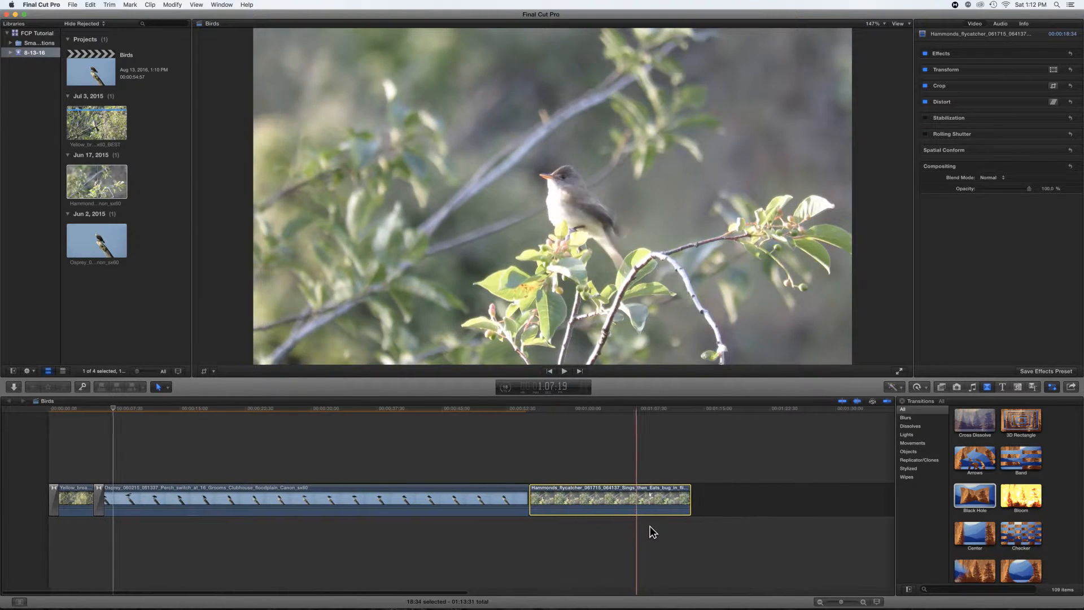
{"action": "scroll", "coordinate": [483, 562], "scroll_direction": "right", "scroll_amount": 2}
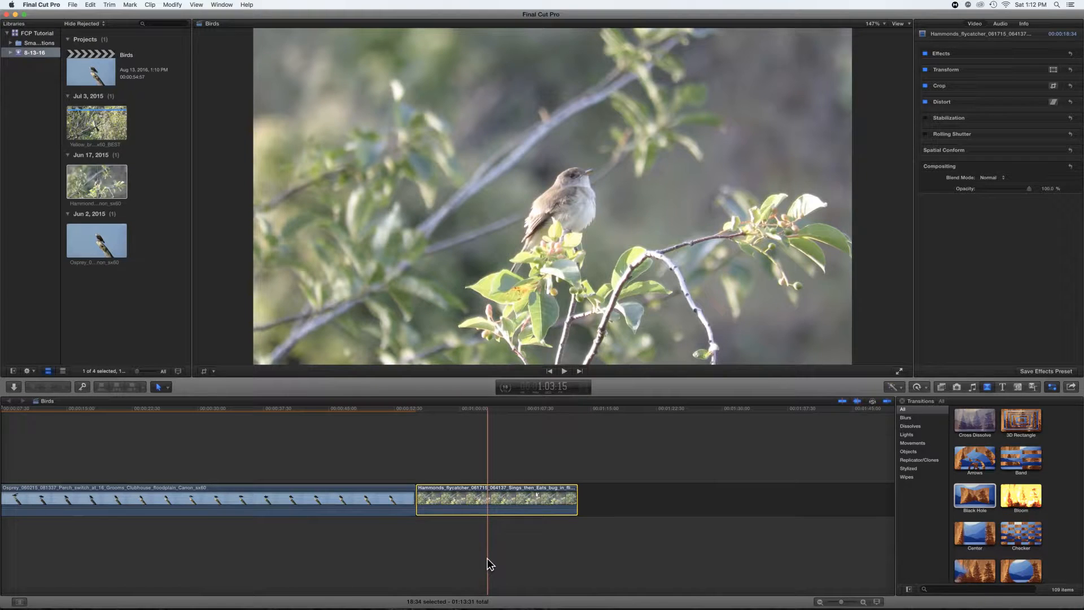
{"action": "left_click", "coordinate": [488, 558]}
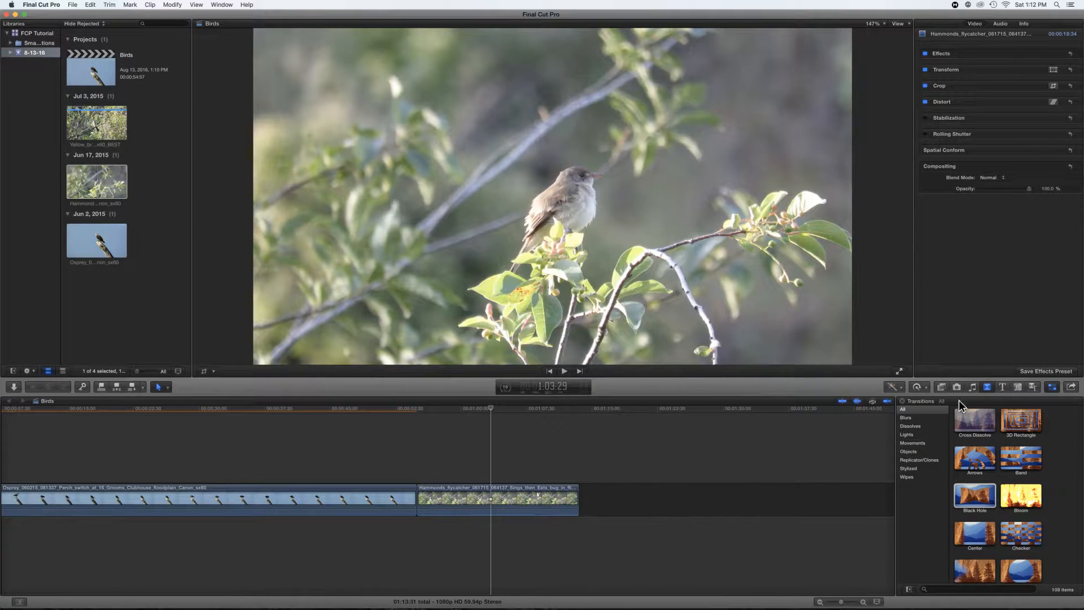
{"action": "left_click", "coordinate": [942, 387]}
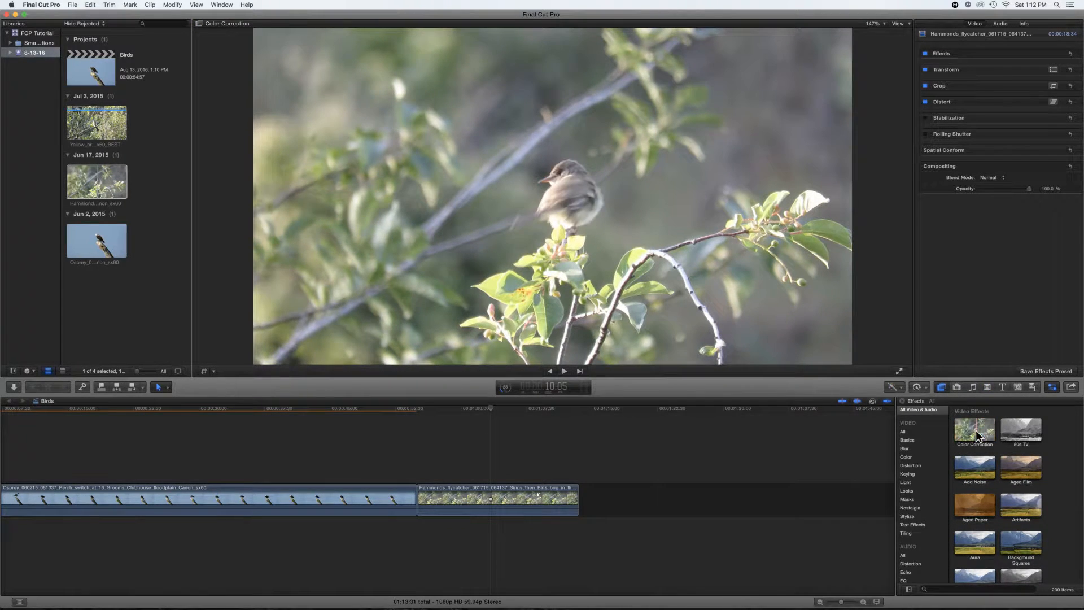
{"action": "left_click_drag", "start_coordinate": [976, 429], "coordinate": [465, 502]}
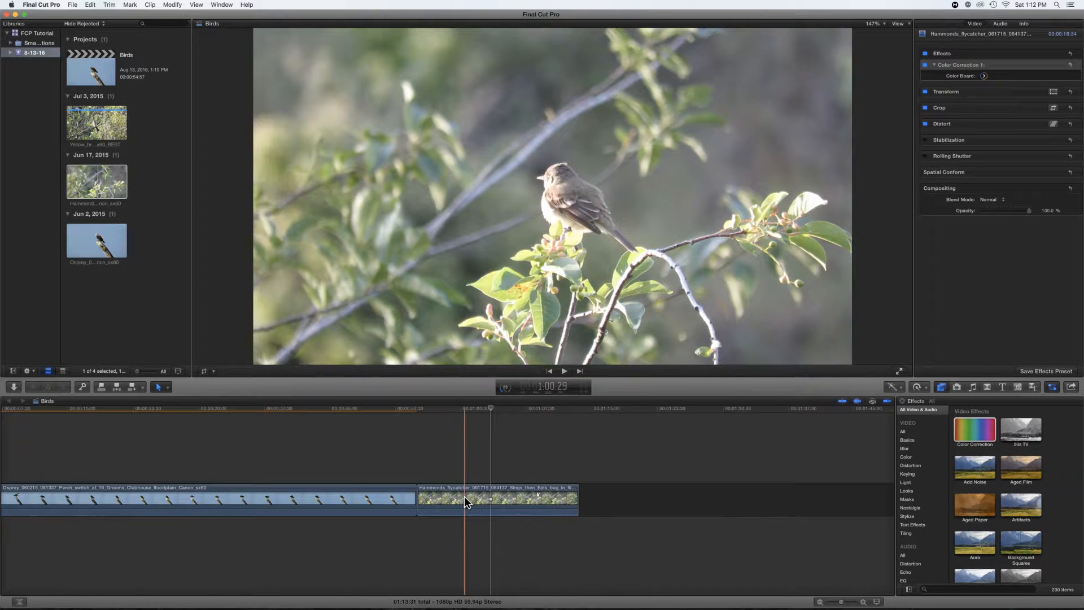
{"action": "left_click", "coordinate": [464, 495]}
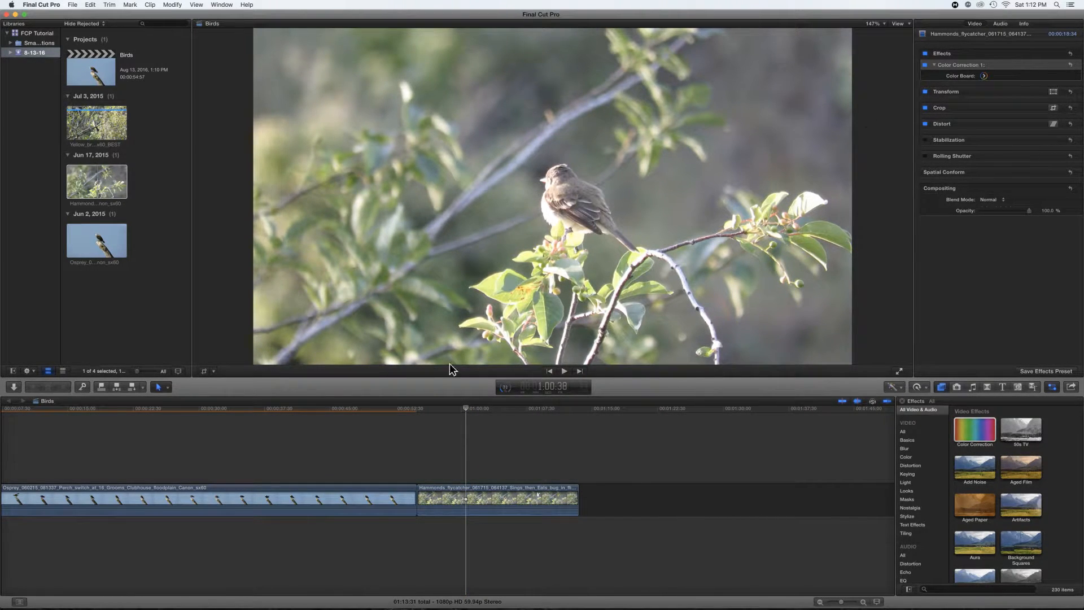
{"action": "left_click", "coordinate": [310, 440]}
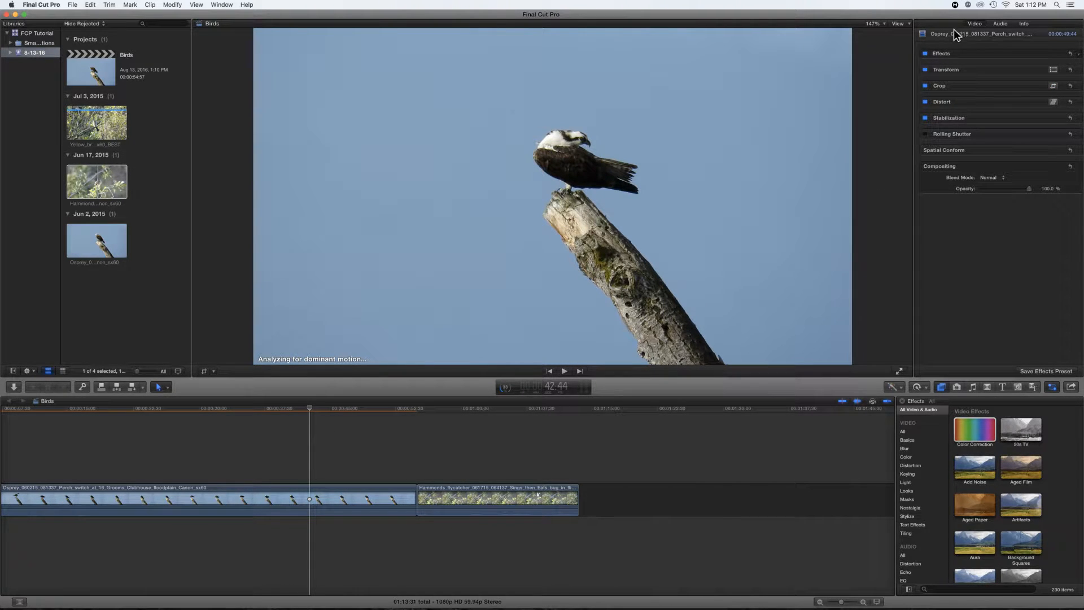
{"action": "left_click_drag", "start_coordinate": [980, 431], "coordinate": [345, 491]}
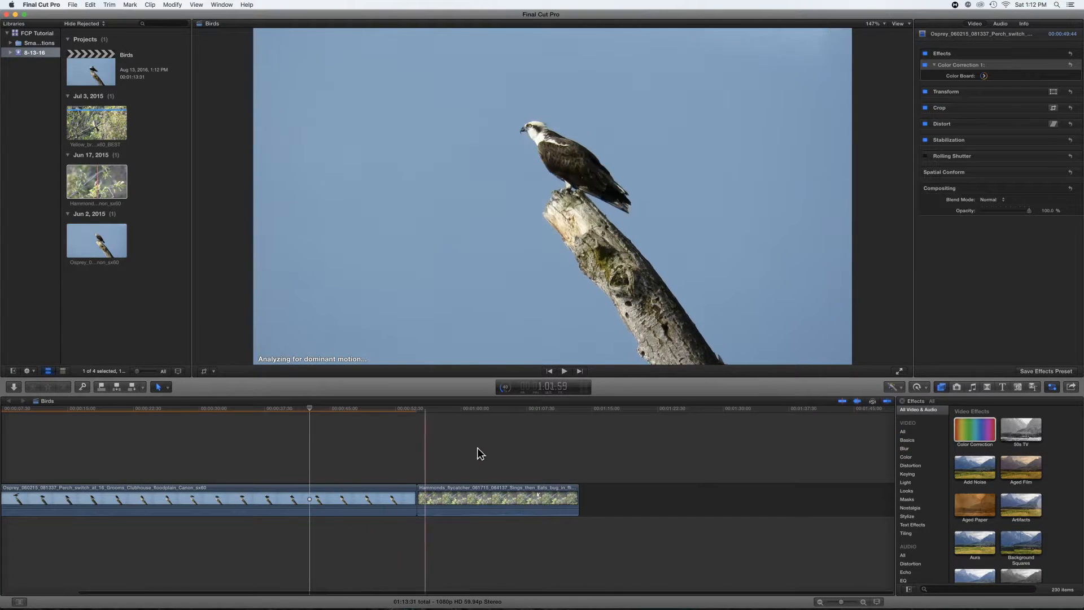
Lower the flycatcher clip's exposure in the Color Board, with Global at about -12% and Shadows at about -4%
{"action": "left_click", "coordinate": [483, 445]}
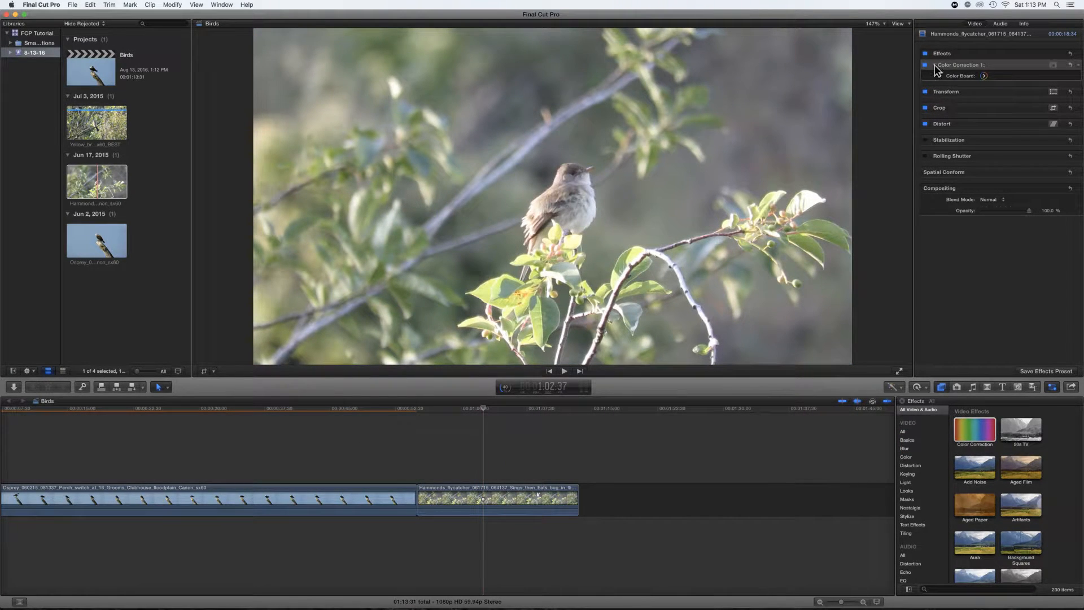
{"action": "left_click", "coordinate": [982, 76]}
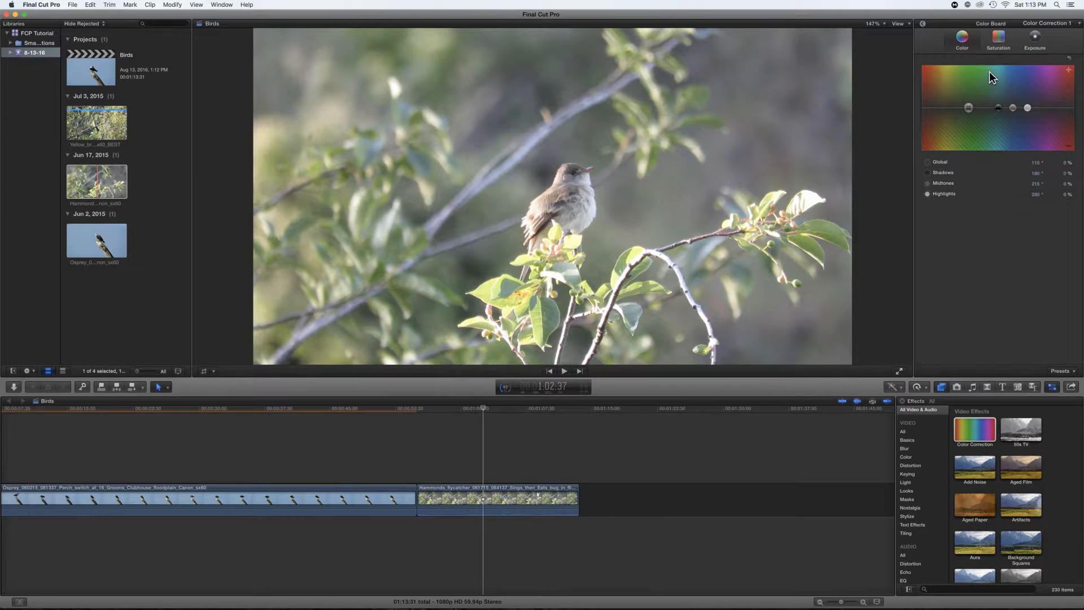
{"action": "left_click", "coordinate": [1038, 35]}
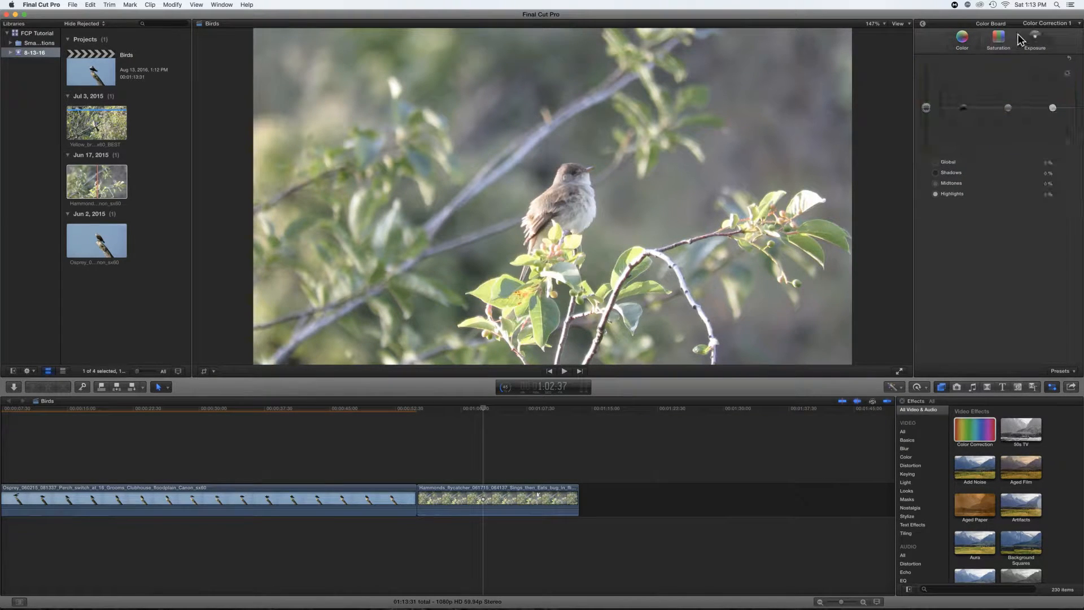
{"action": "left_click_drag", "start_coordinate": [925, 109], "coordinate": [962, 112]}
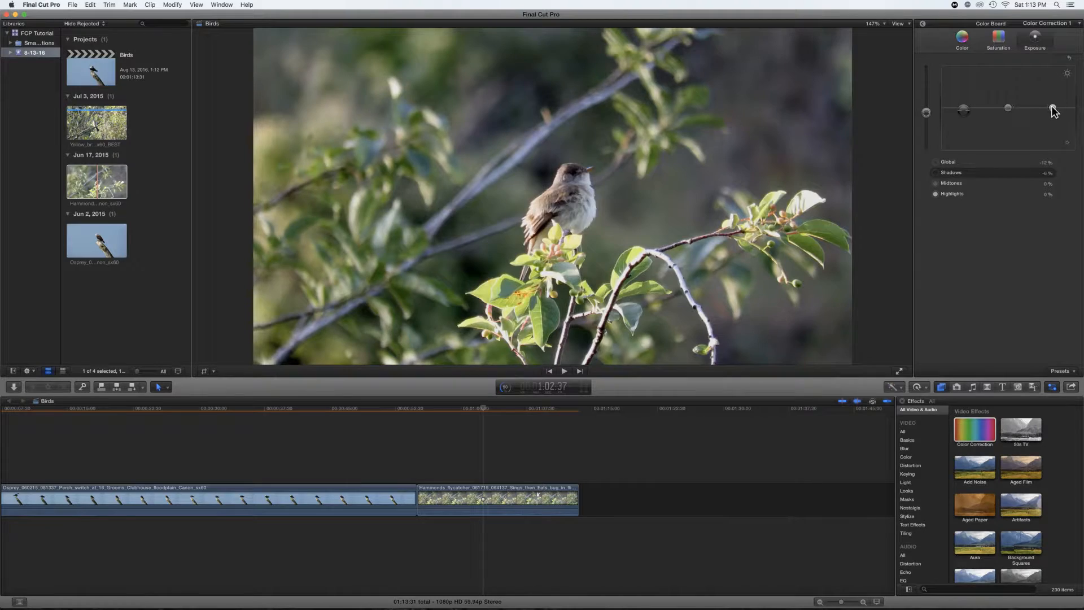
Finish the flycatcher clip's exposure with Midtones about 2%, and raise its saturation to about 11% Global, 11% Midtones and 13% Highlights, with Shadows slightly up
{"action": "mouse_move", "coordinate": [1052, 108]}
{"action": "left_mouse_down"}
{"action": "mouse_move", "coordinate": [1054, 86]}
{"action": "mouse_move", "coordinate": [1053, 107]}
{"action": "mouse_move", "coordinate": [1008, 107]}
{"action": "mouse_move", "coordinate": [1052, 108]}
{"action": "left_mouse_up"}
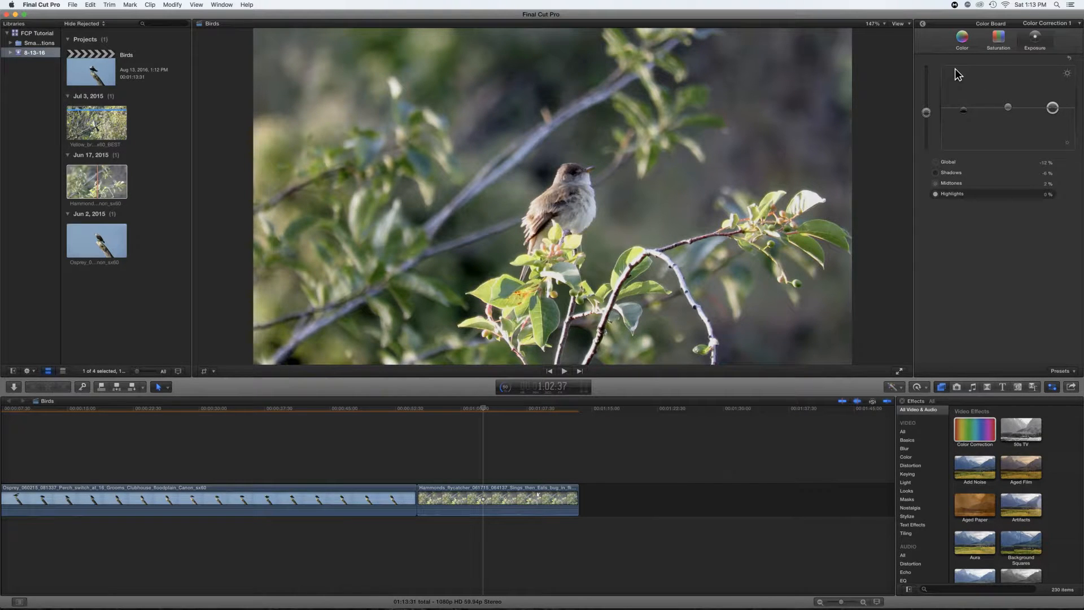
{"action": "left_click", "coordinate": [998, 38]}
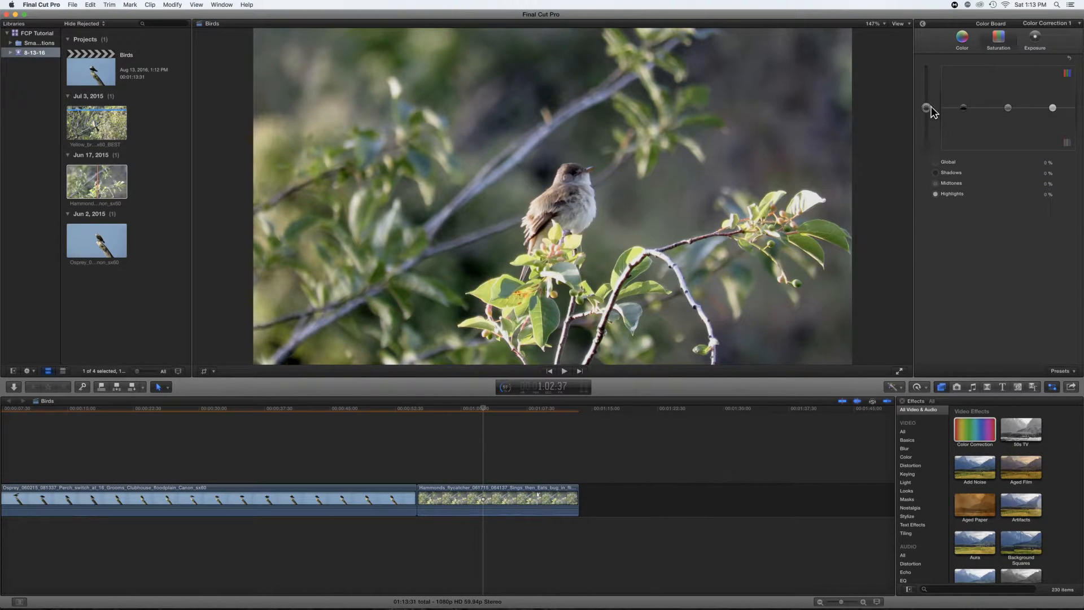
{"action": "mouse_move", "coordinate": [926, 107]}
{"action": "left_mouse_down"}
{"action": "mouse_move", "coordinate": [924, 75]}
{"action": "mouse_move", "coordinate": [926, 110]}
{"action": "left_mouse_up"}
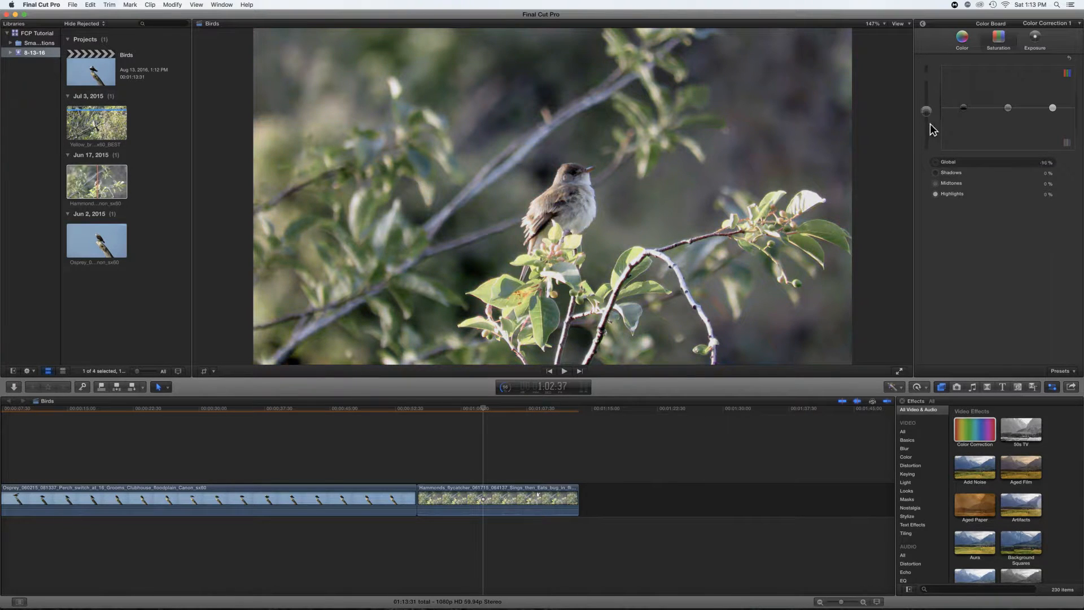
{"action": "left_click_drag", "start_coordinate": [926, 149], "coordinate": [925, 103]}
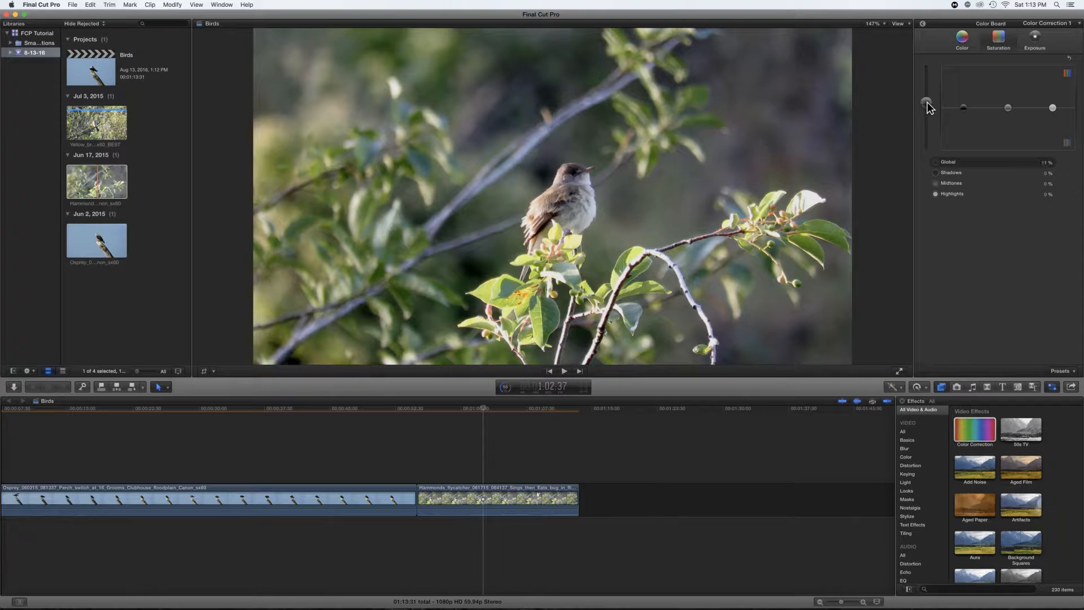
{"action": "left_click", "coordinate": [963, 107]}
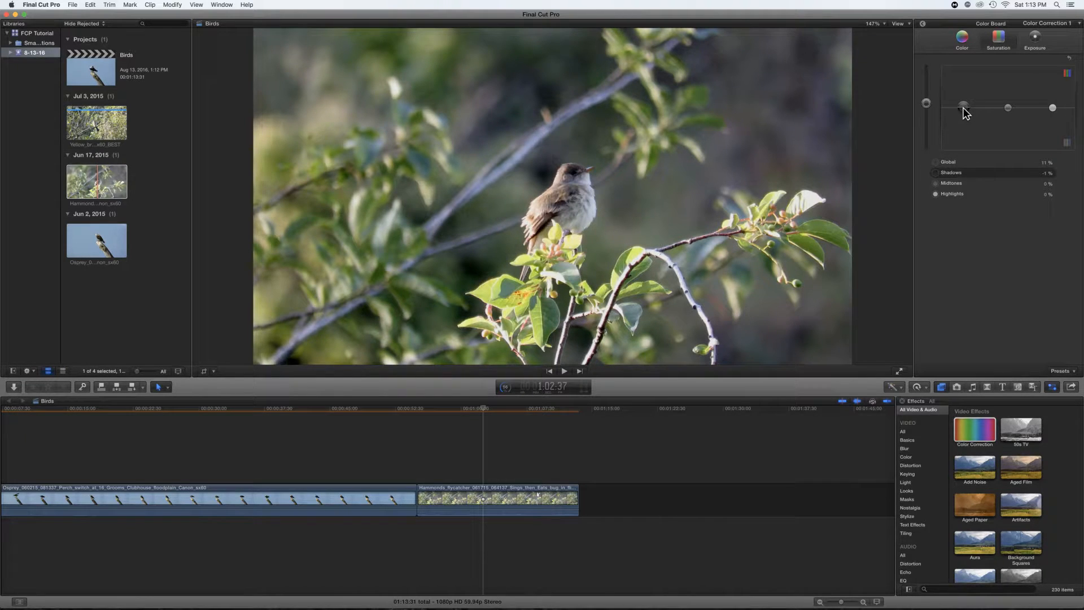
{"action": "left_click_drag", "start_coordinate": [1007, 107], "coordinate": [1052, 103]}
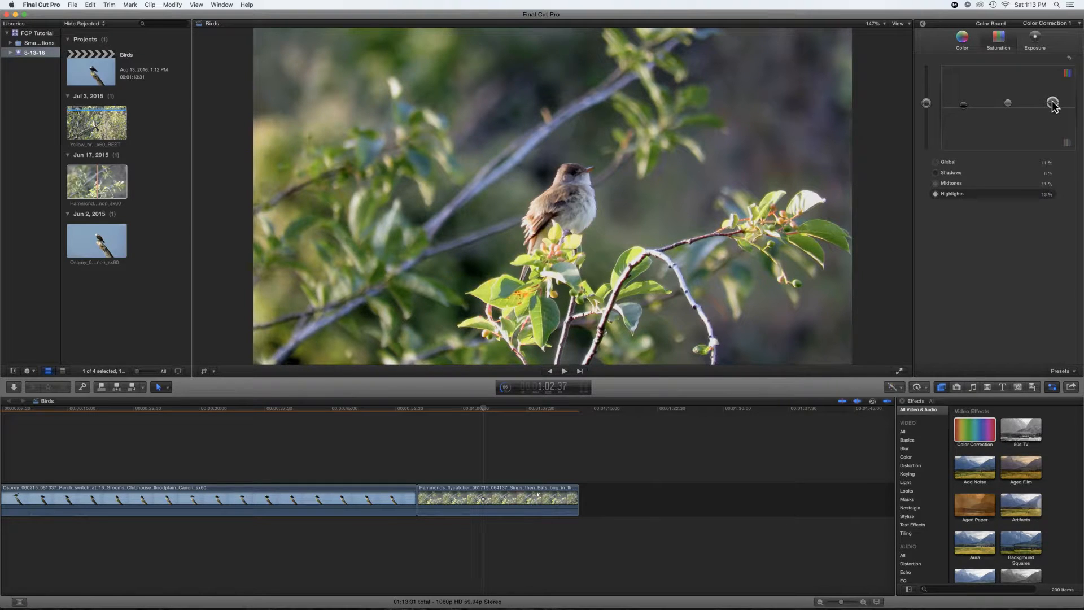
Try strong color tints on the flycatcher clip's Global, Shadows, Midtones and Highlights in the Color Board, and undo them all
{"action": "left_click", "coordinate": [962, 41]}
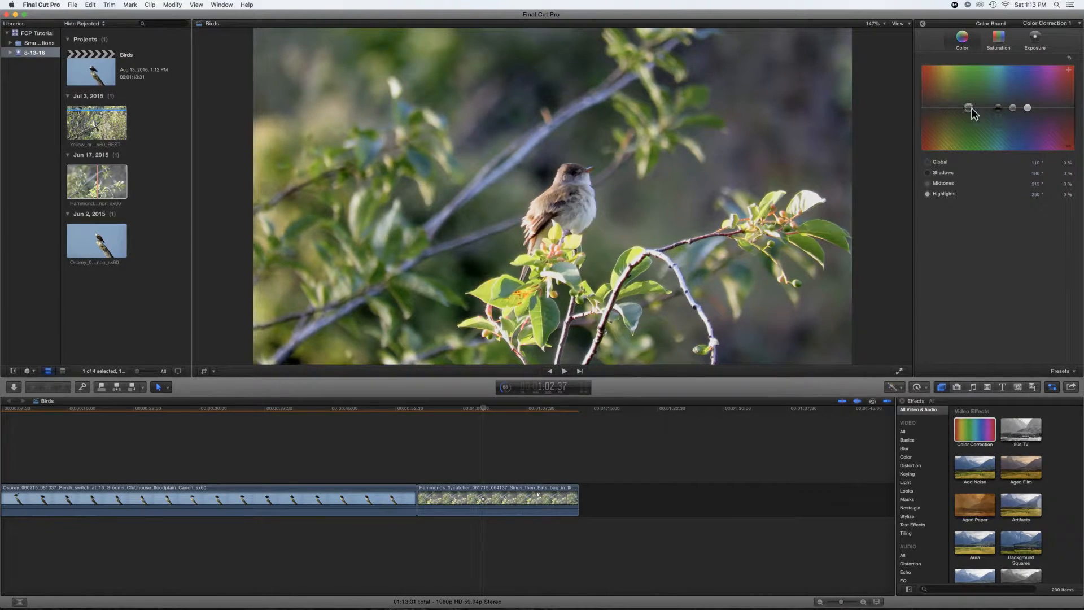
{"action": "left_click_drag", "start_coordinate": [967, 107], "coordinate": [1039, 97]}
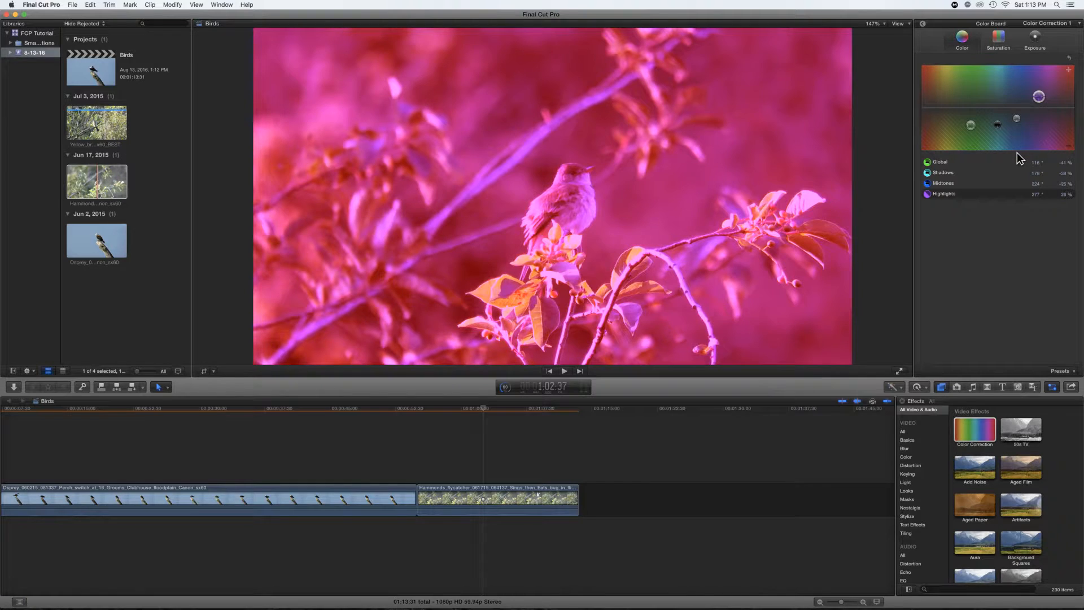
{"action": "key", "text": "super+z"}
{"action": "key", "text": "super+z"}
{"action": "key", "text": "super+z"}
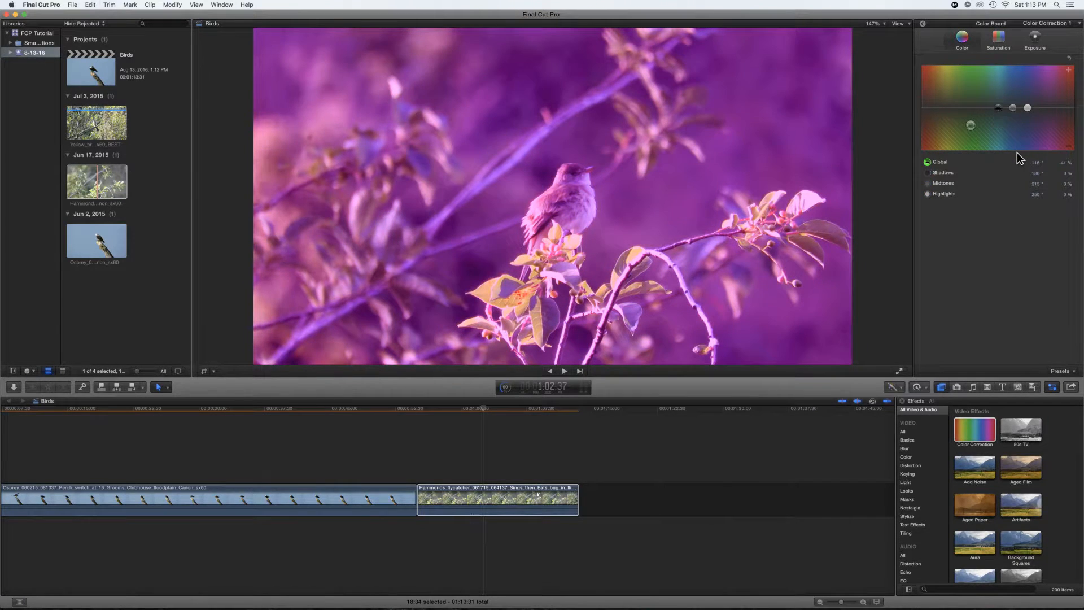
{"action": "key", "text": "super+z"}
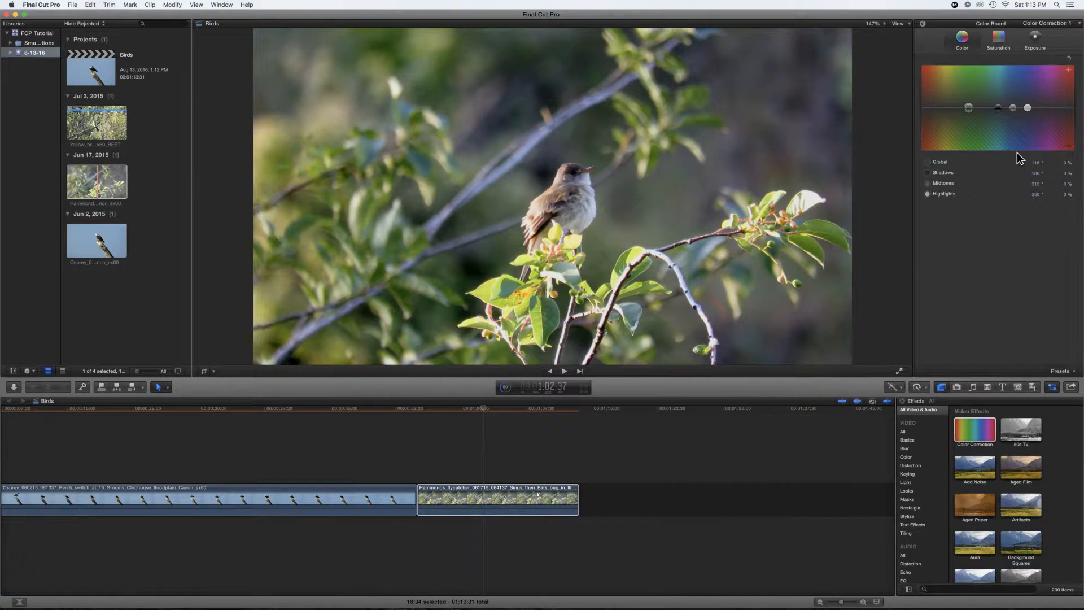
Compare the flycatcher clip with its Color Correction effect off and on, leaving the effect enabled
{"action": "left_click", "coordinate": [921, 24]}
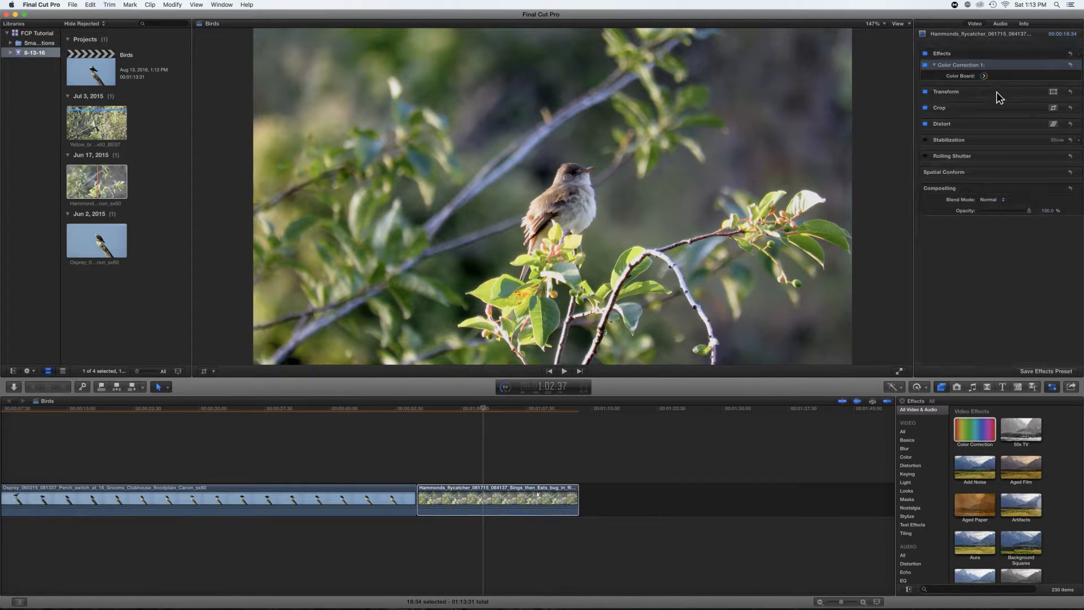
{"action": "left_click", "coordinate": [925, 66]}
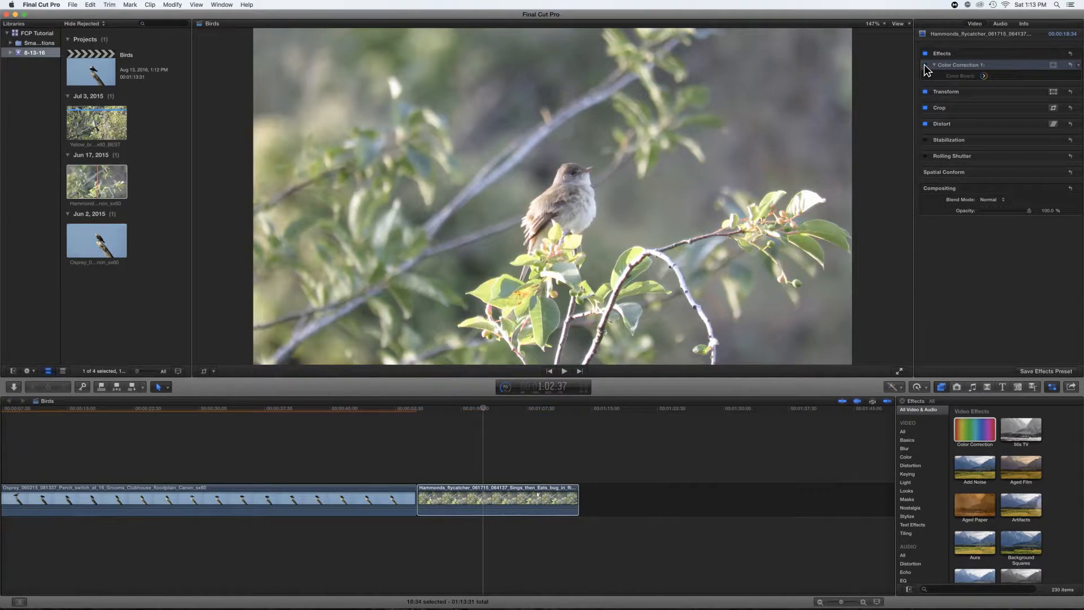
{"action": "left_click", "coordinate": [925, 65]}
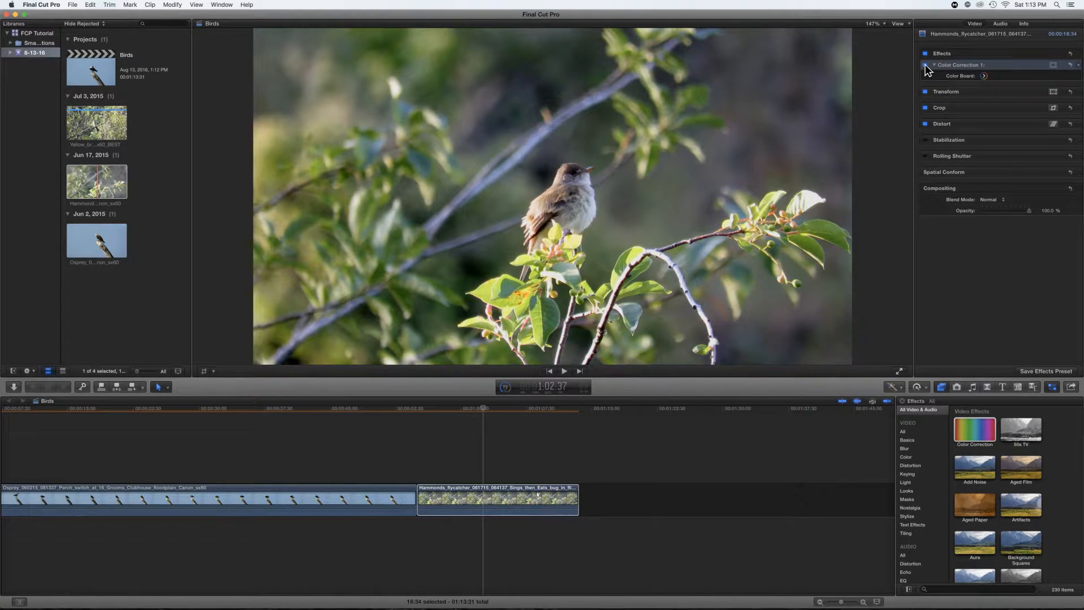
{"action": "left_click", "coordinate": [925, 64]}
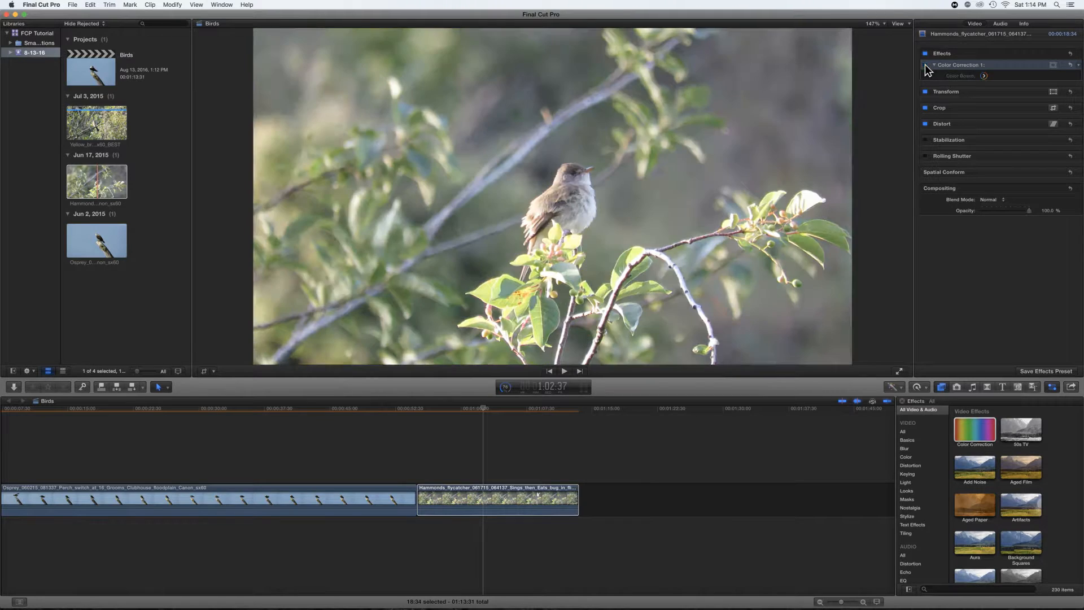
{"action": "left_click", "coordinate": [925, 64]}
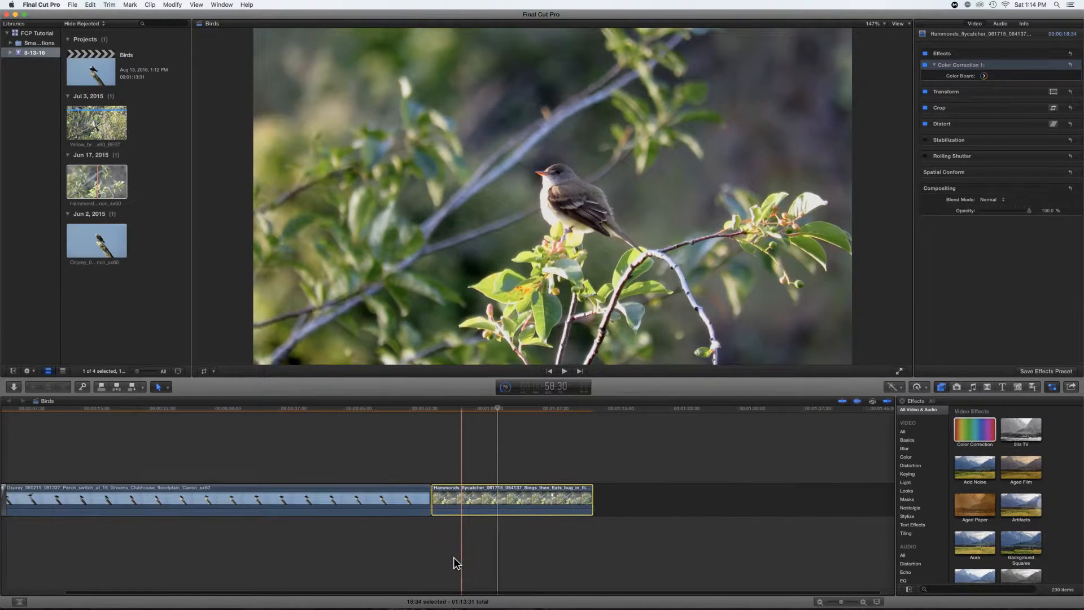
Add the default transition at the end of the flycatcher clip and between the osprey and flycatcher clips, allowing the media to overlap
{"action": "key", "text": "super+minus"}
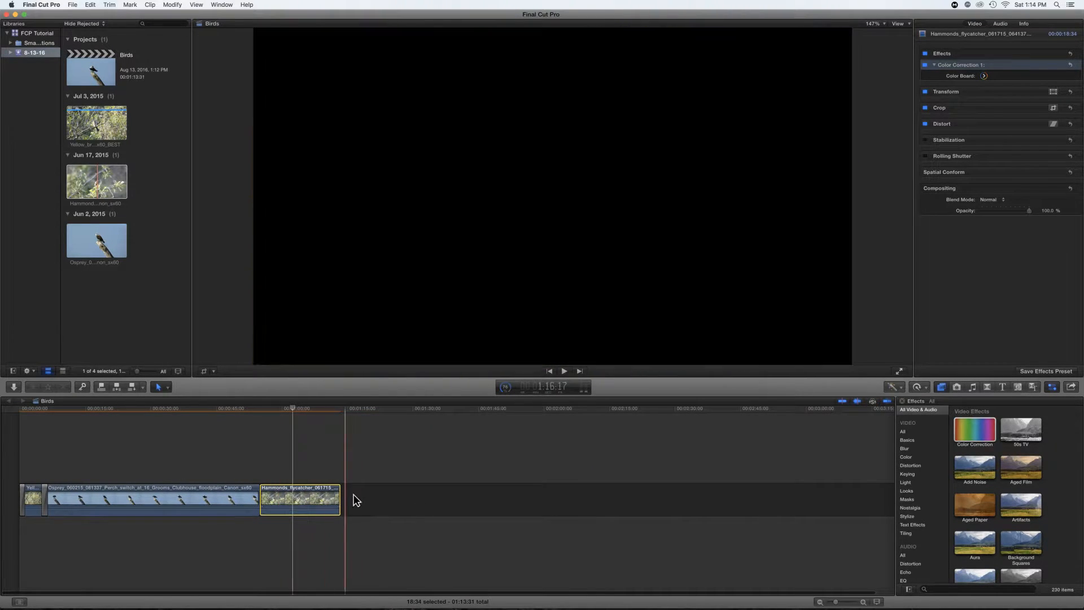
{"action": "left_click", "coordinate": [354, 499]}
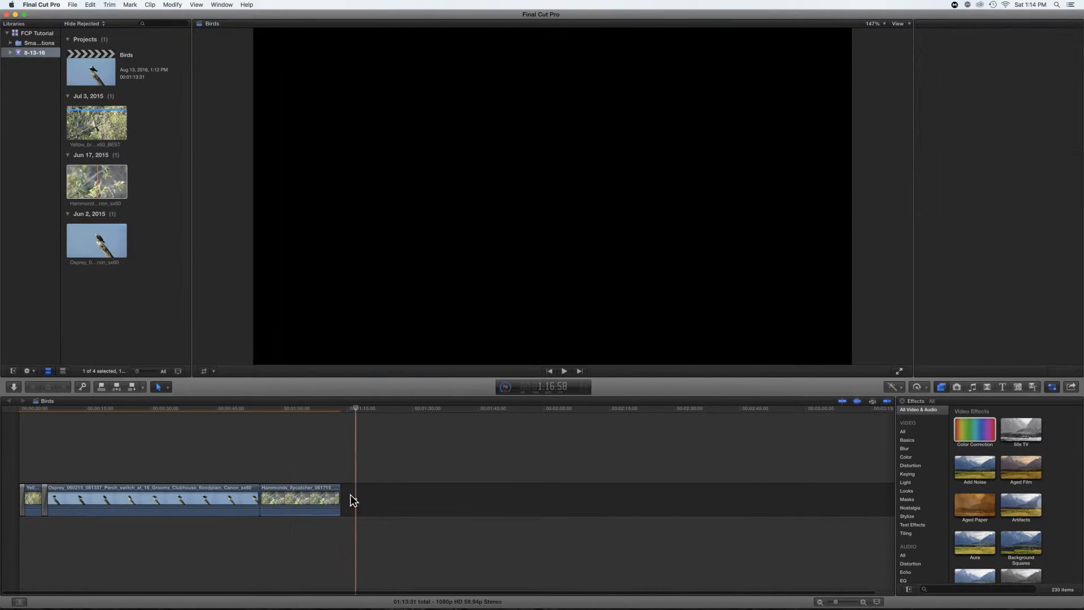
{"action": "left_click", "coordinate": [338, 498]}
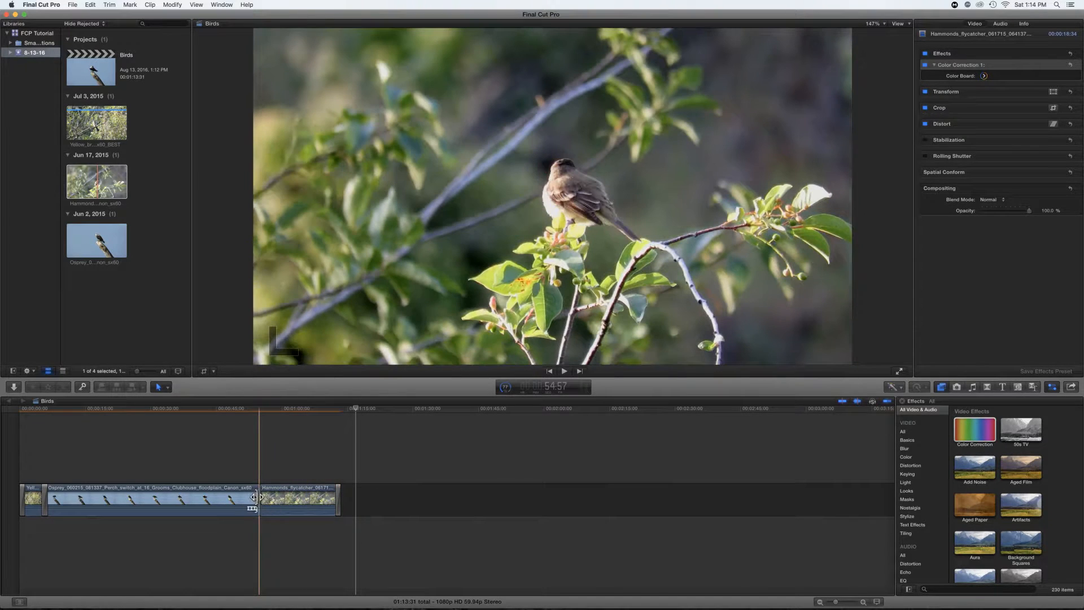
{"action": "left_click", "coordinate": [260, 497]}
{"action": "key", "text": "super+t"}
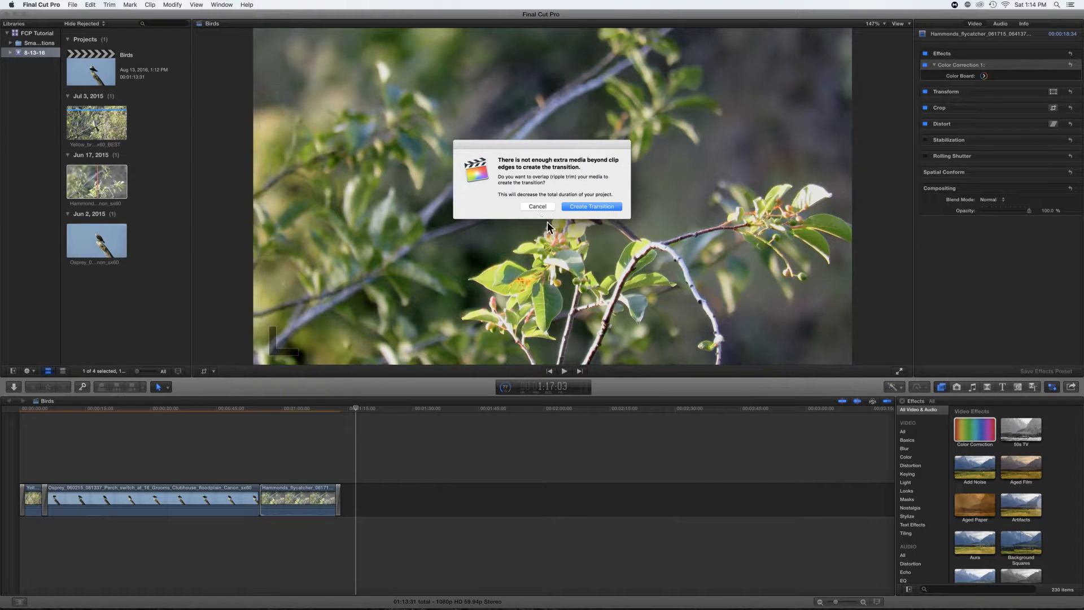
{"action": "left_click", "coordinate": [585, 208]}
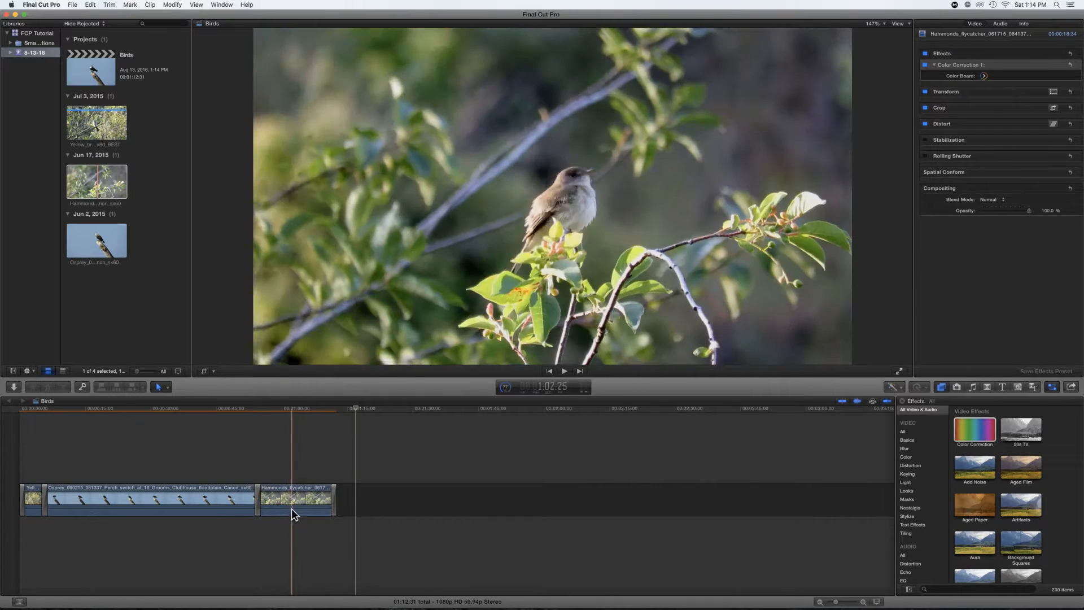
Play the timeline across the new transition between the osprey and flycatcher clips
{"action": "left_click", "coordinate": [255, 531]}
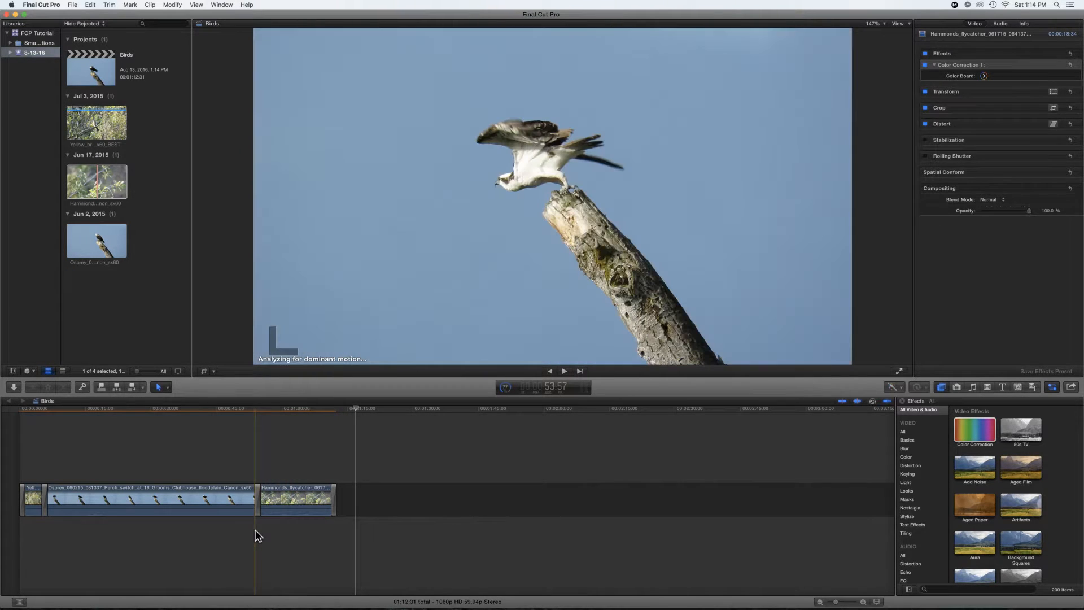
{"action": "key", "text": "space"}
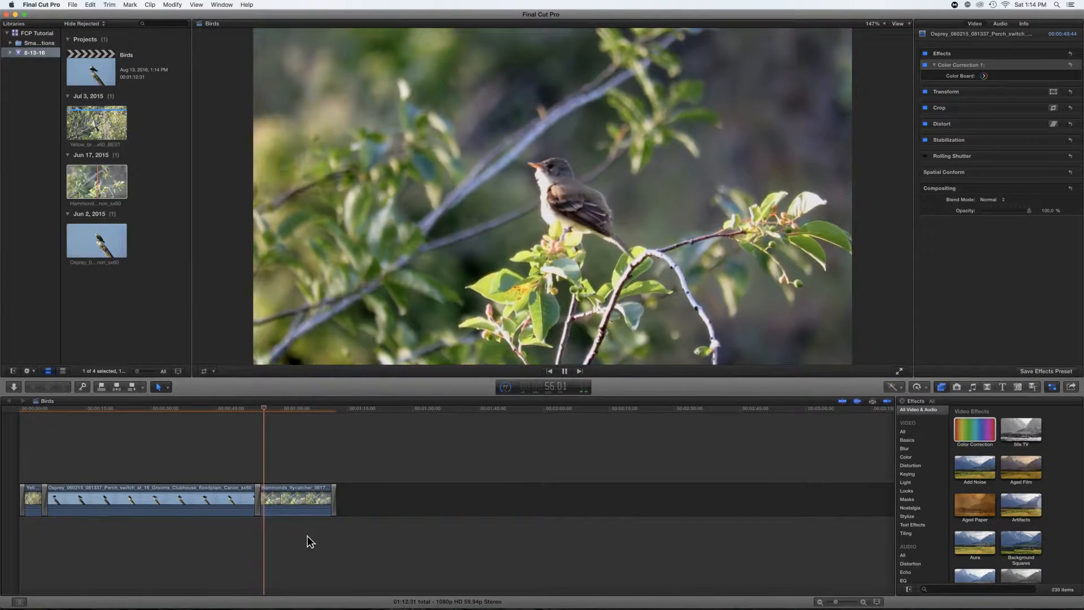
{"action": "key", "text": "space"}
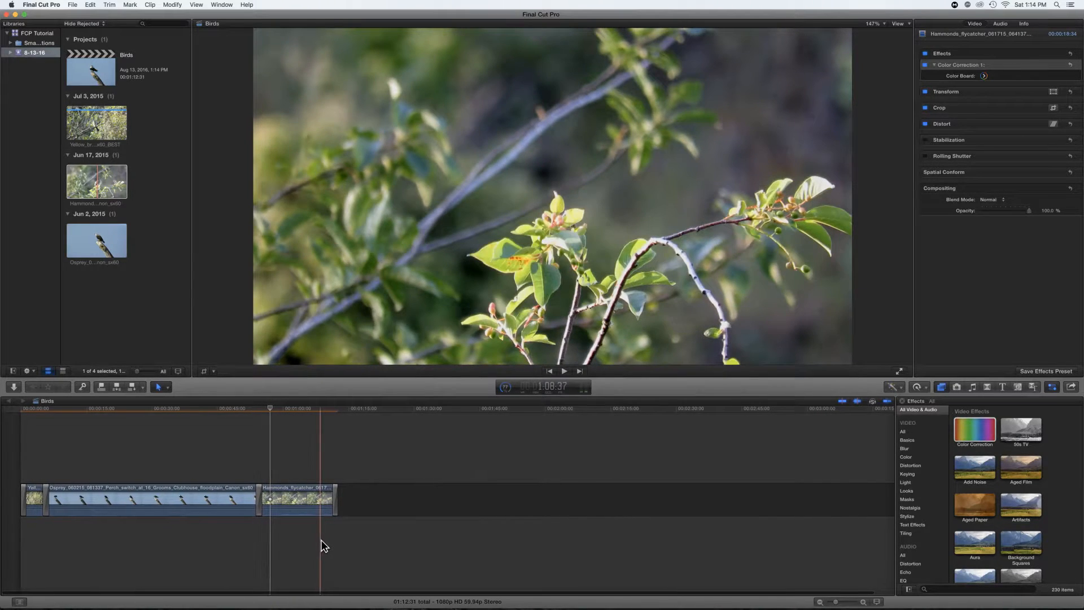
Lower the osprey clip's audio volume directly in the timeline and raise it again
{"action": "left_click", "coordinate": [305, 504]}
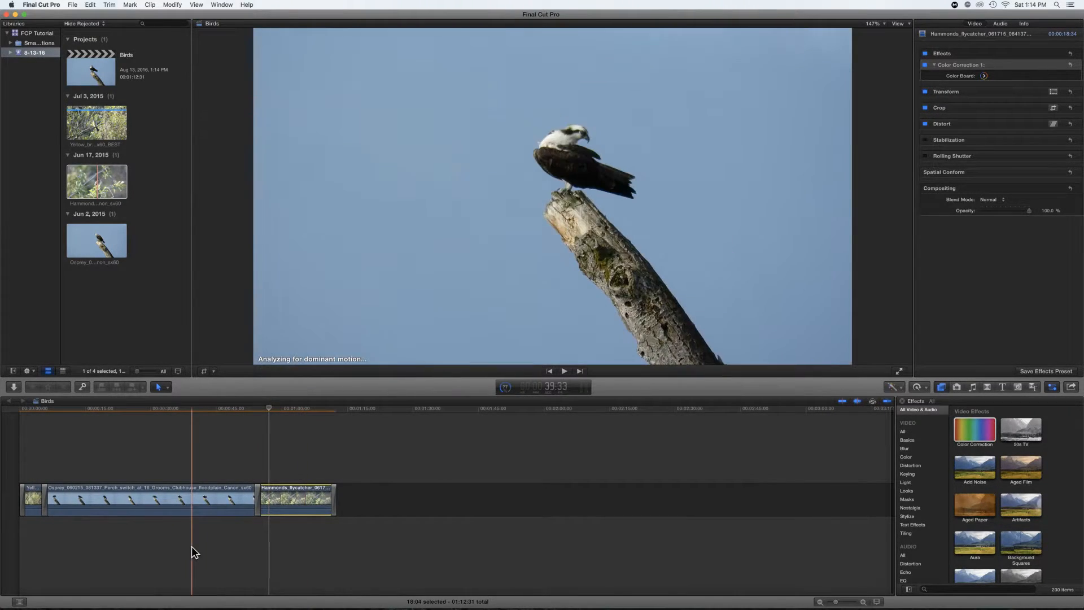
{"action": "left_click", "coordinate": [188, 493]}
{"action": "left_click", "coordinate": [188, 461]}
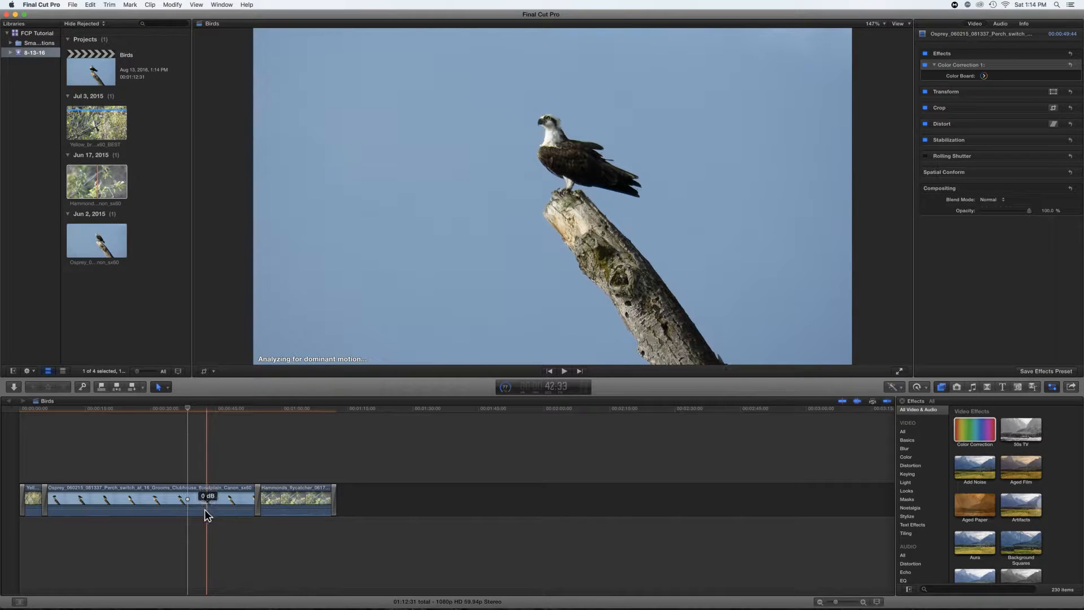
{"action": "left_click_drag", "start_coordinate": [207, 508], "coordinate": [206, 541]}
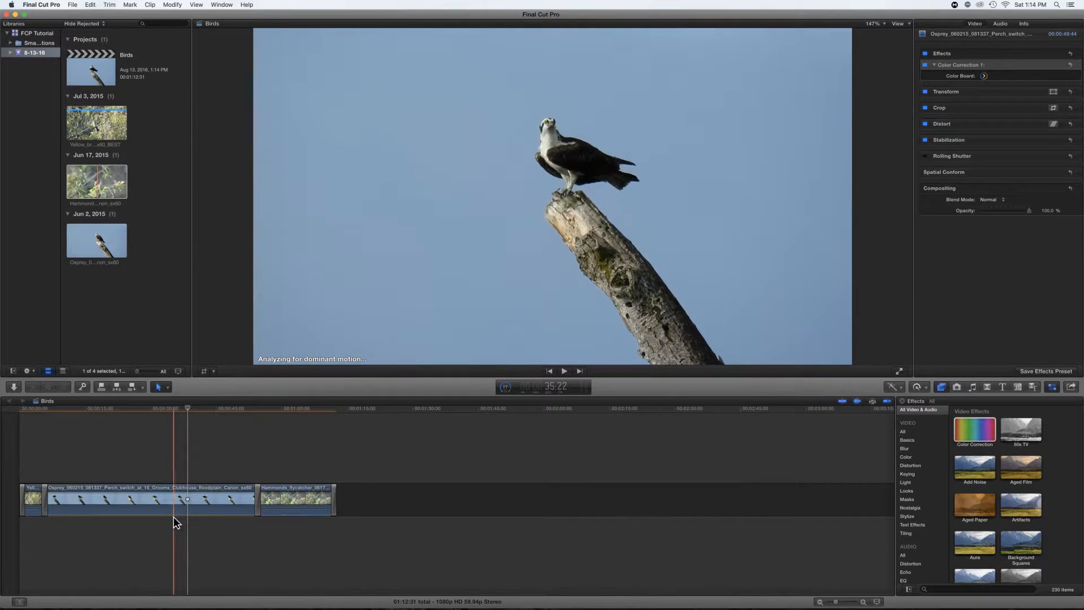
{"action": "left_click_drag", "start_coordinate": [175, 508], "coordinate": [175, 496]}
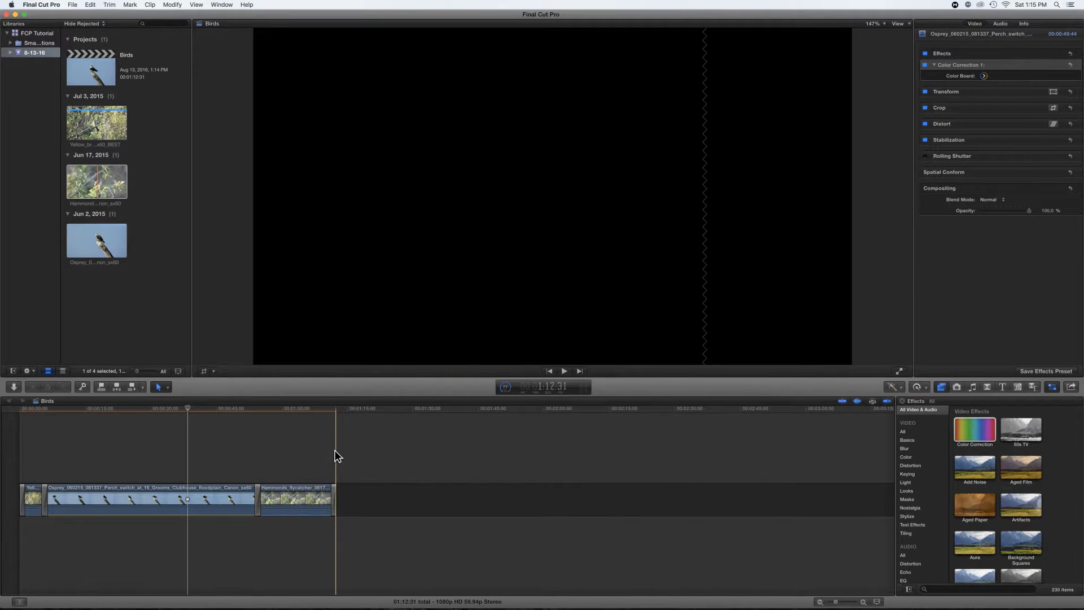
Insert a Basic Title at the very beginning of the timeline, before the chat clip
{"action": "left_click", "coordinate": [336, 451]}
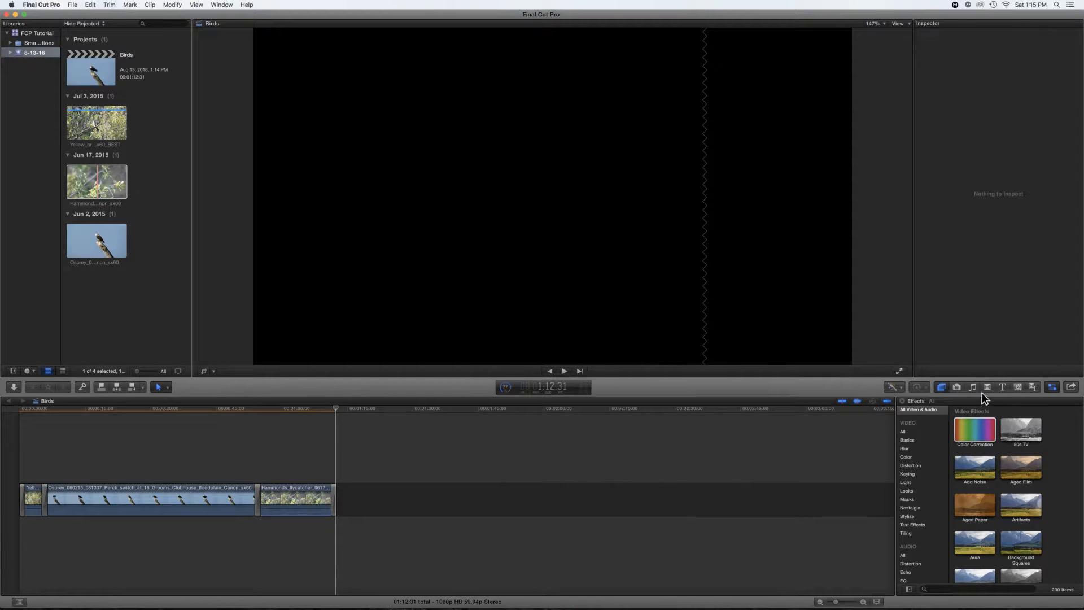
{"action": "left_click", "coordinate": [1002, 386]}
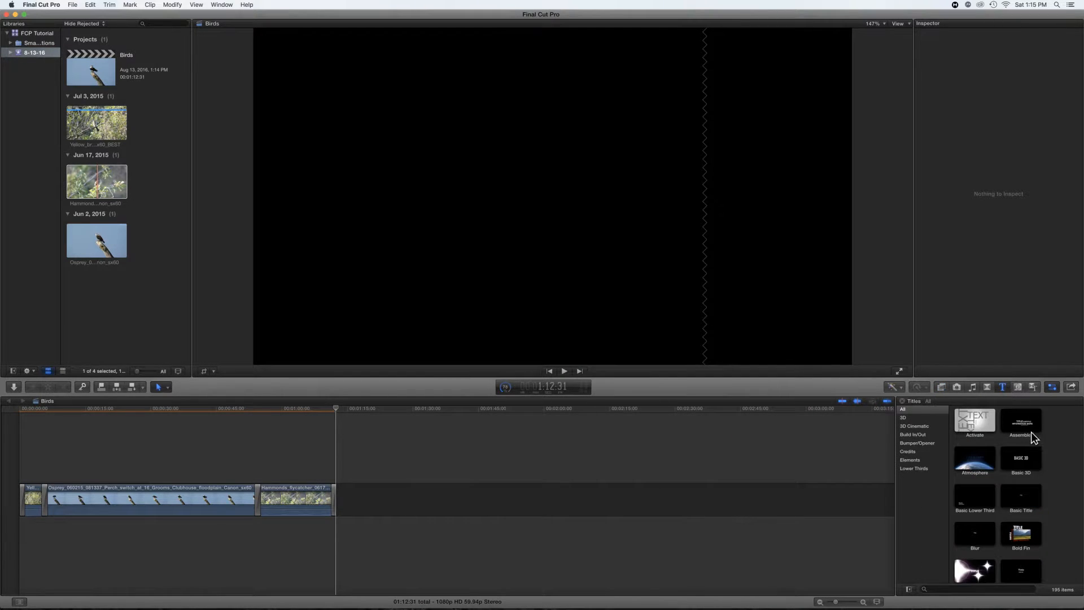
{"action": "left_click", "coordinate": [1022, 501]}
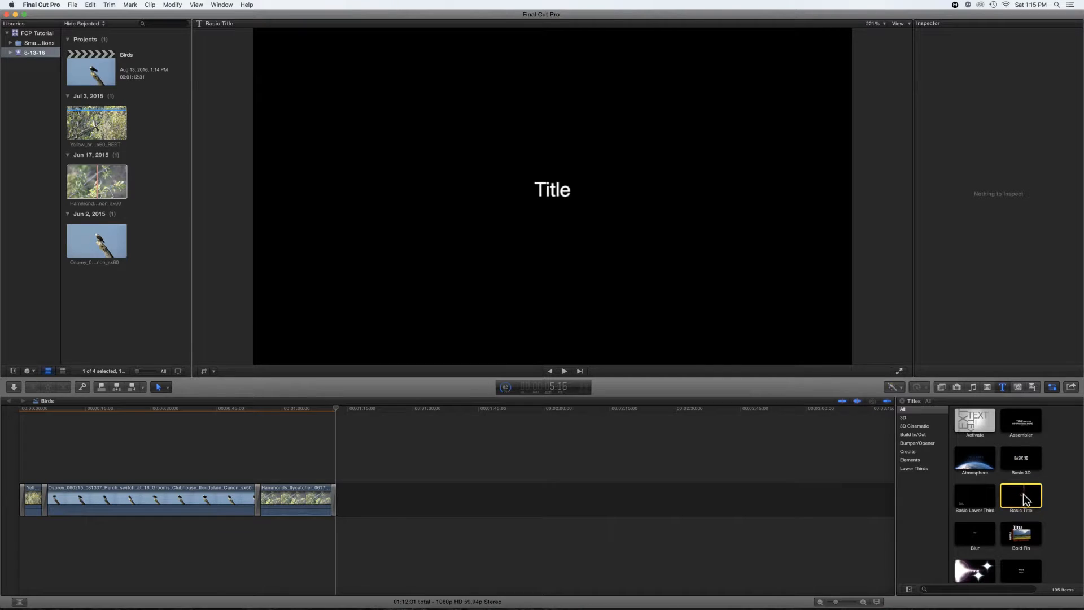
{"action": "left_click_drag", "start_coordinate": [1022, 499], "coordinate": [22, 506]}
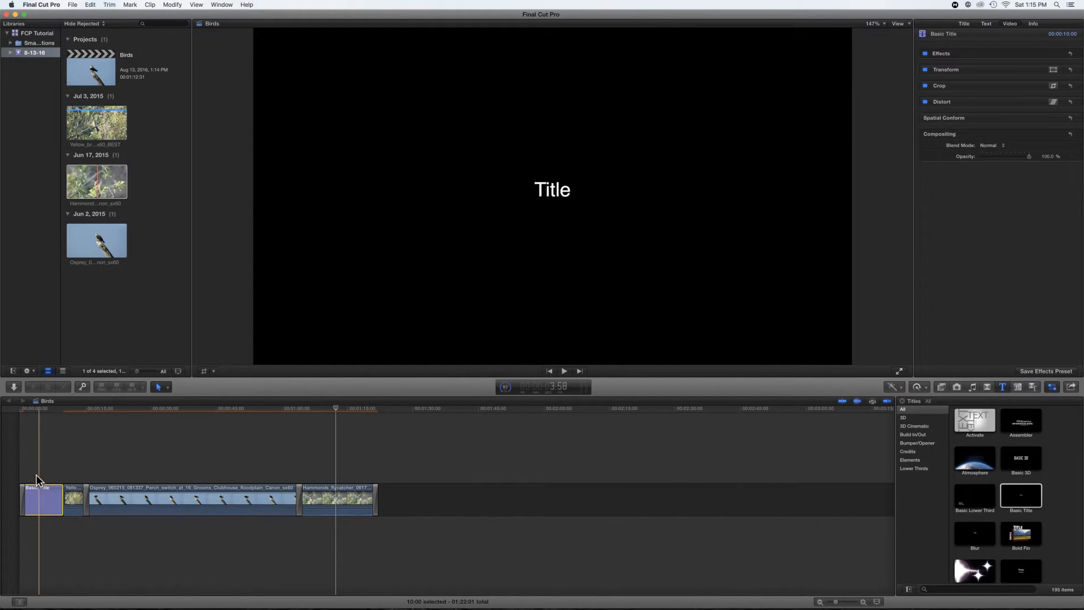
Change the opening title's text to BIRDS and select the title clip in the timeline
{"action": "left_click", "coordinate": [43, 492]}
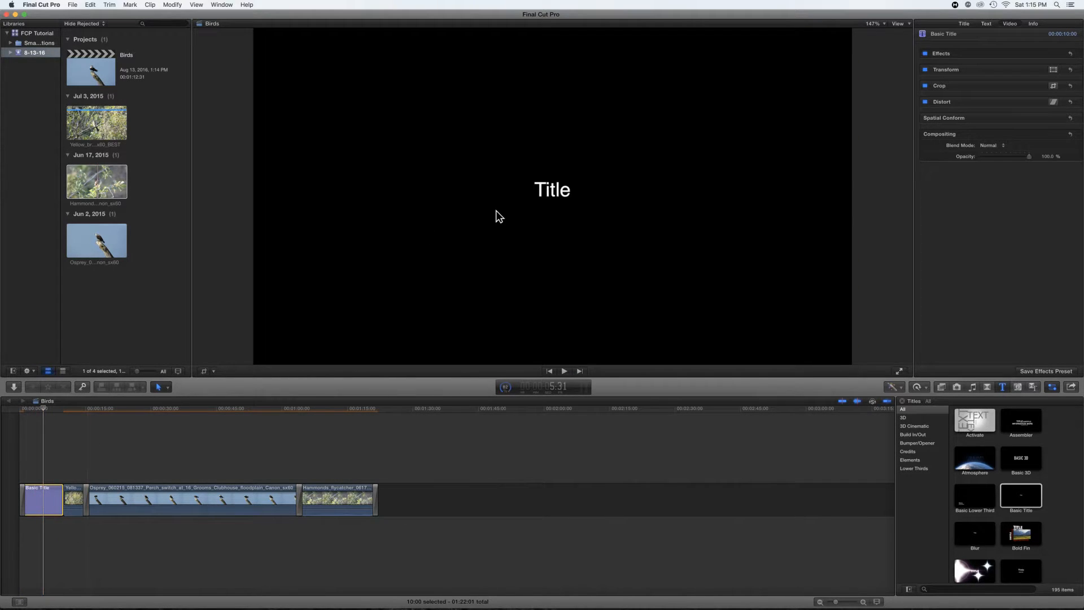
{"action": "double_click", "coordinate": [552, 192]}
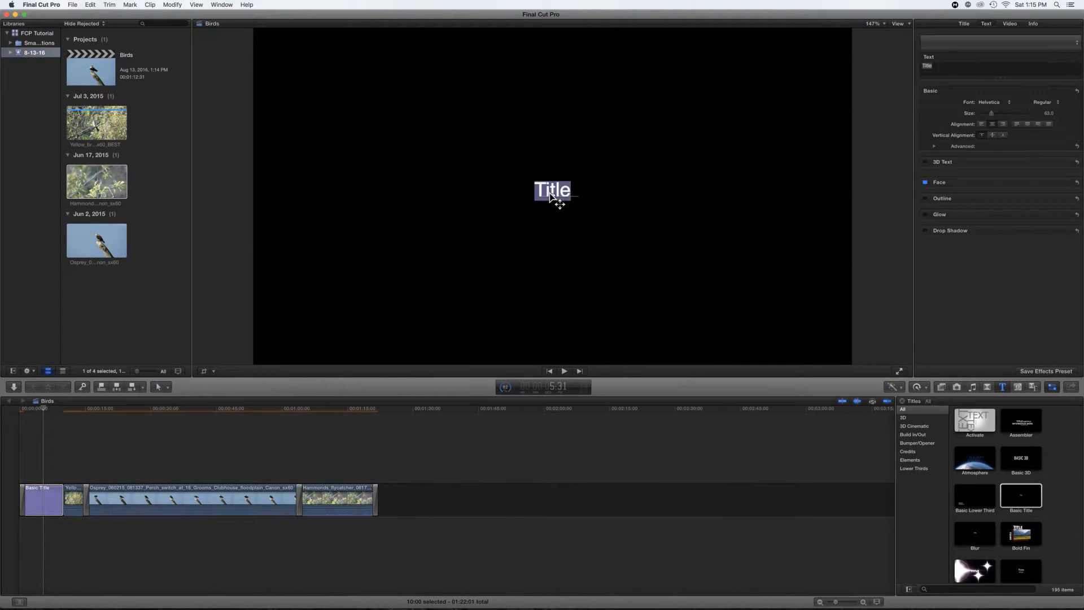
{"action": "type", "text": "BIRDS"}
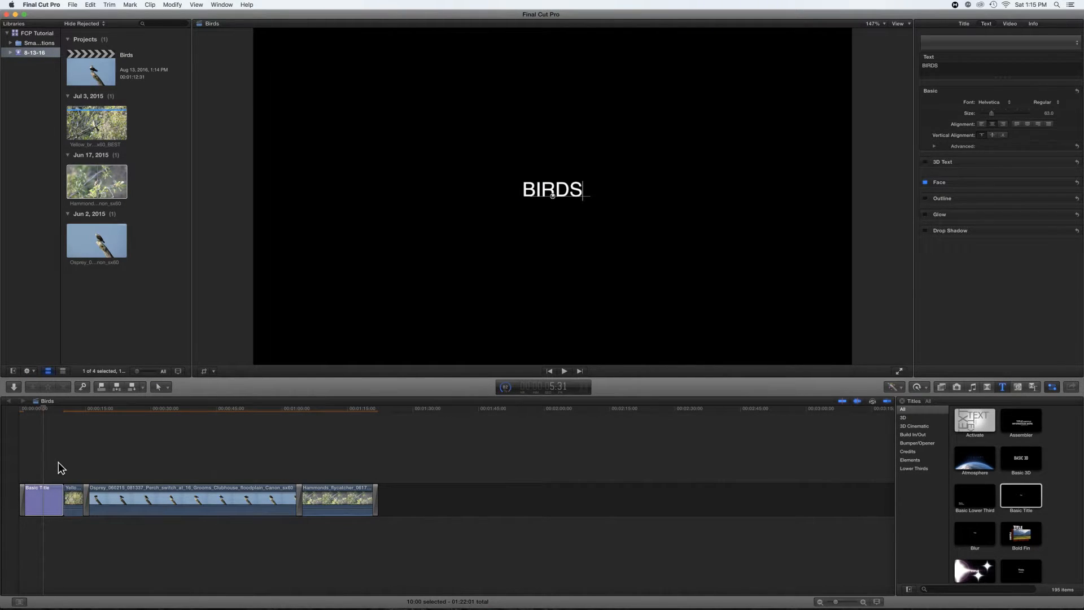
{"action": "left_click", "coordinate": [49, 501]}
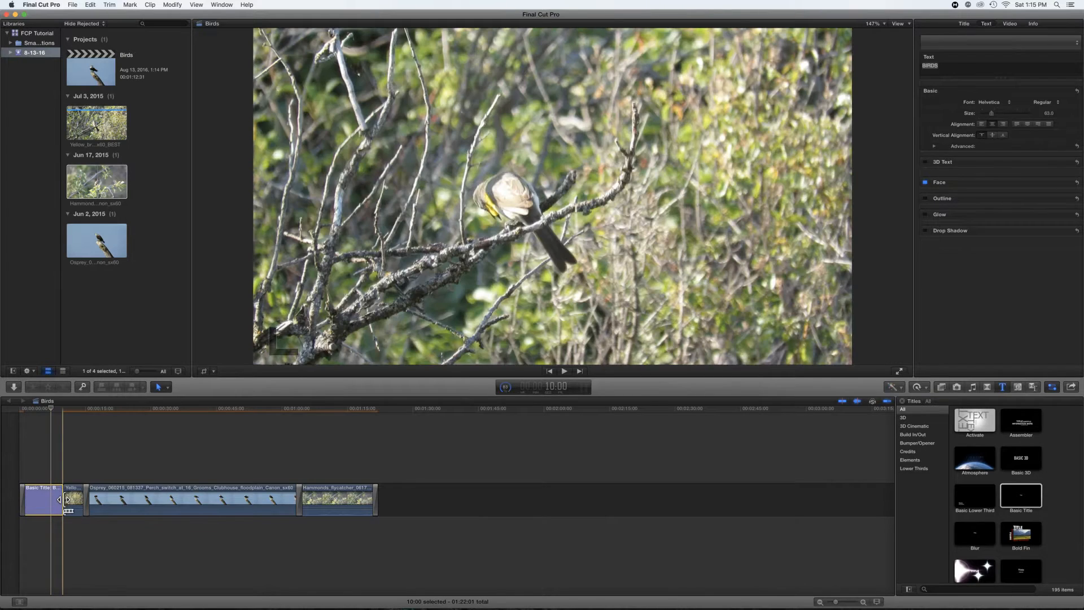
Shorten the opening BIRDS title to about 2.5 seconds by trimming its end
{"action": "left_click_drag", "start_coordinate": [59, 500], "coordinate": [28, 501]}
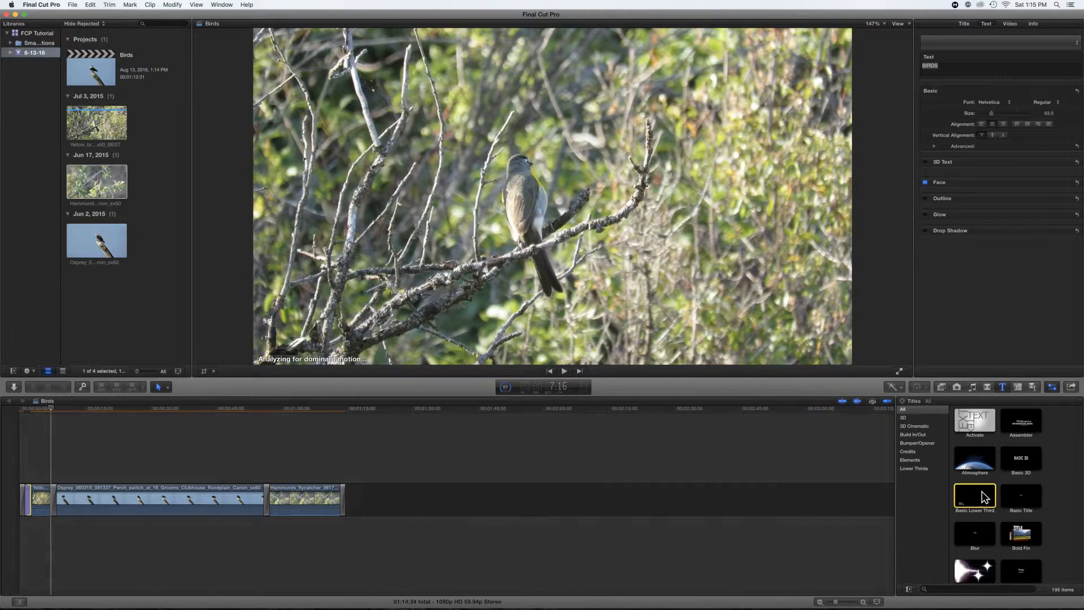
Add a Basic Lower Third title above the chat clip and trim its end to where the osprey transition begins
{"action": "left_click", "coordinate": [984, 499]}
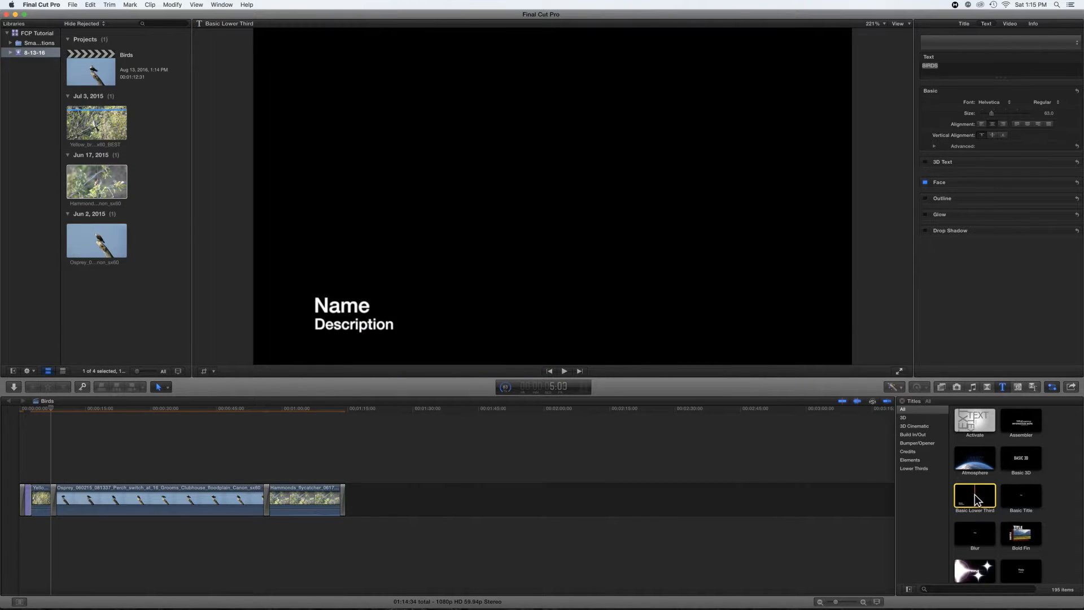
{"action": "left_click_drag", "start_coordinate": [982, 499], "coordinate": [52, 475]}
{"action": "key", "text": "super+equal"}
{"action": "key", "text": "super+equal"}
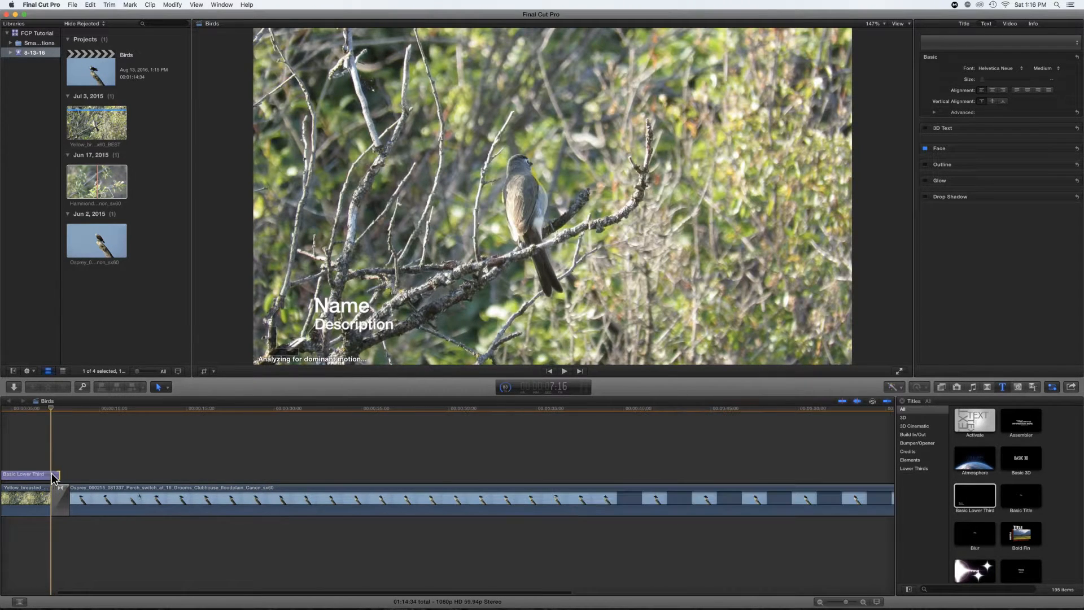
{"action": "scroll", "coordinate": [52, 474], "scroll_direction": "left", "scroll_amount": 5}
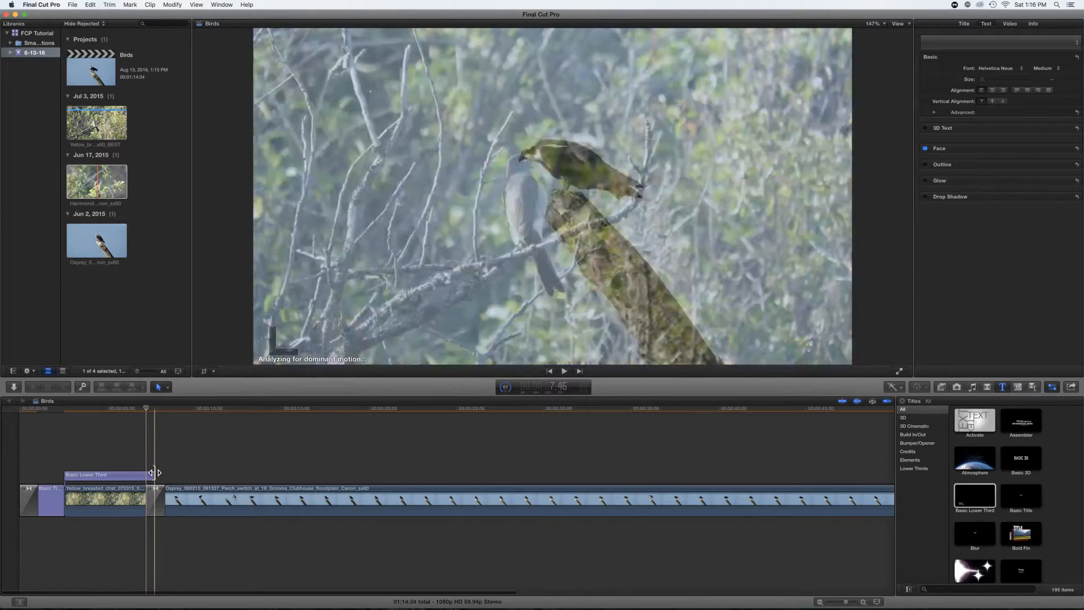
{"action": "left_click_drag", "start_coordinate": [153, 474], "coordinate": [146, 474]}
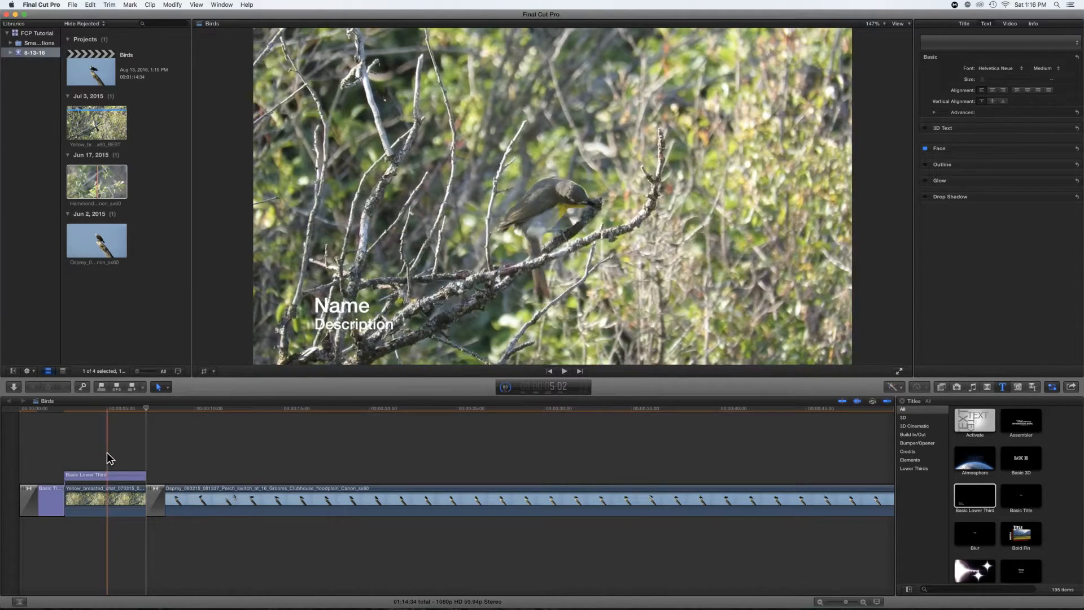
Replace the lower third's Name line with "Yellow-breasted Chat"
{"action": "left_click", "coordinate": [108, 475]}
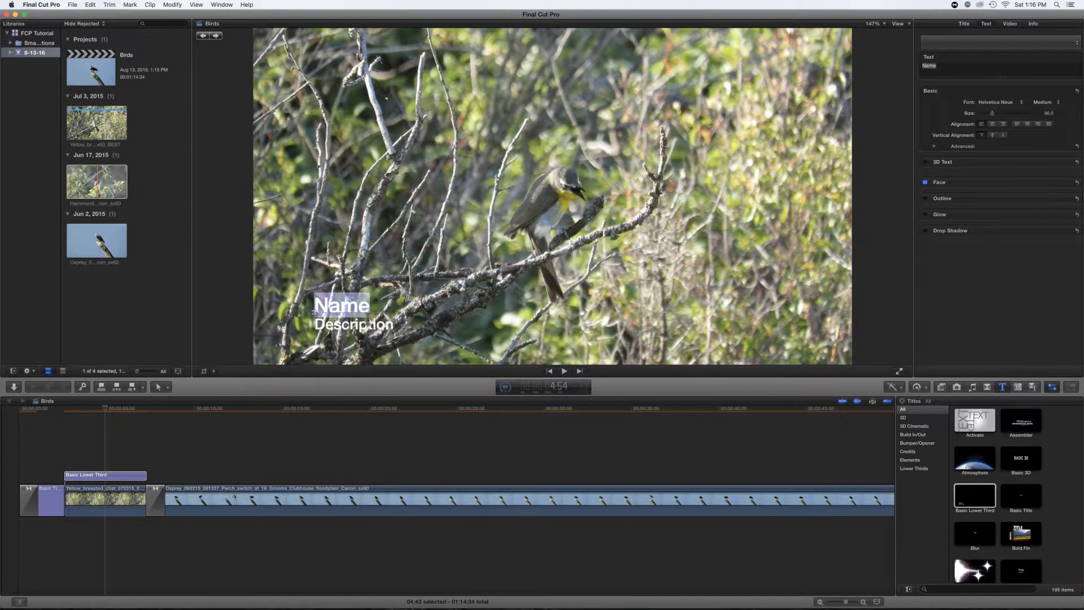
{"action": "type", "text": "Yellow-b"}
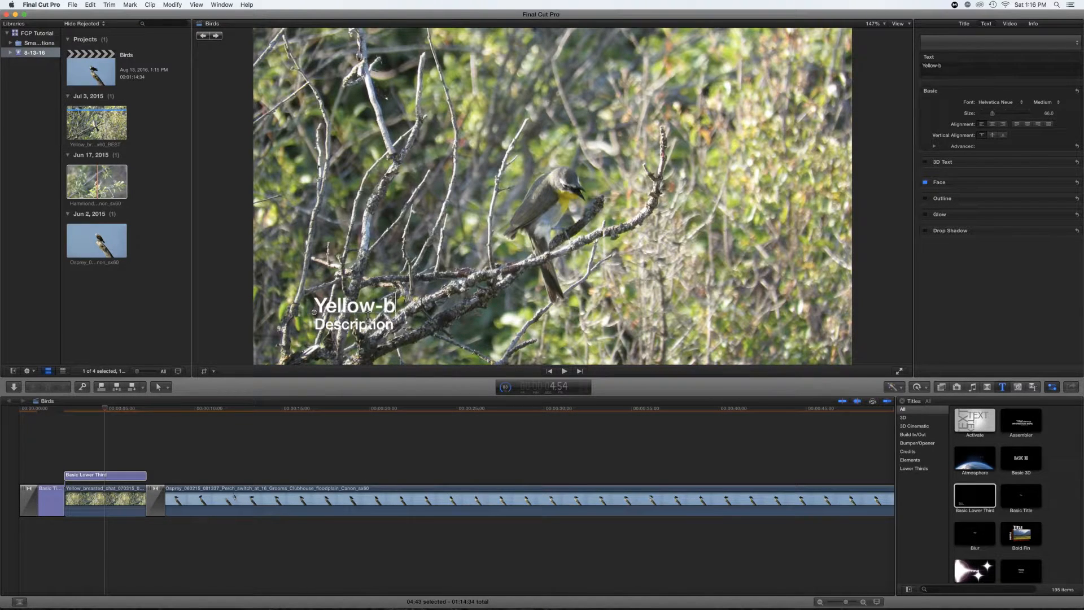
{"action": "type", "text": "reasted ch"}
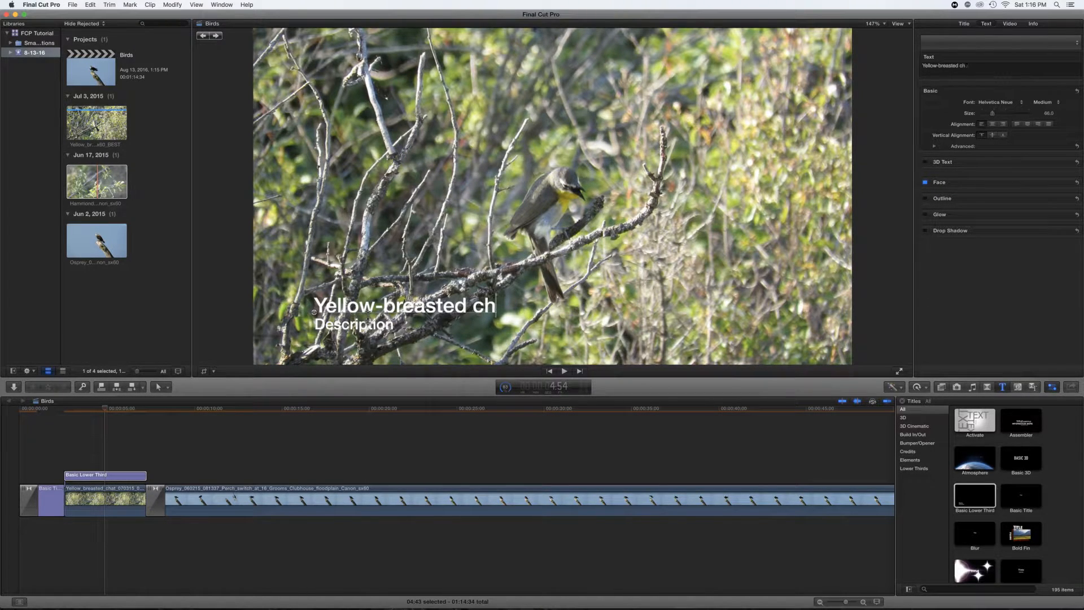
{"action": "type", "text": "Chgate"}
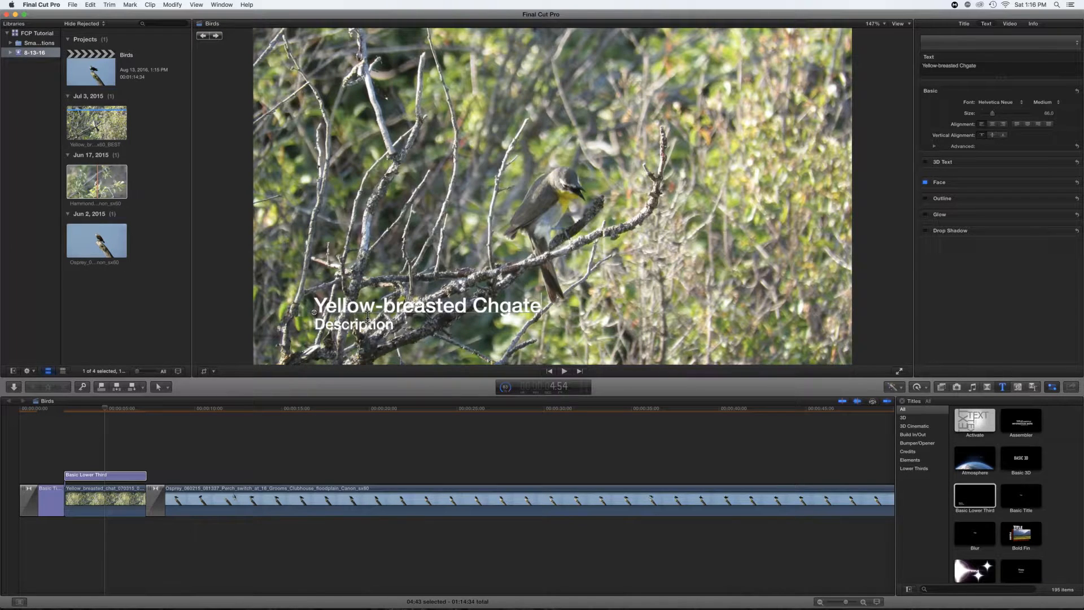
{"action": "key", "text": "BackSpace"}
{"action": "key", "text": "BackSpace"}
{"action": "key", "text": "BackSpace"}
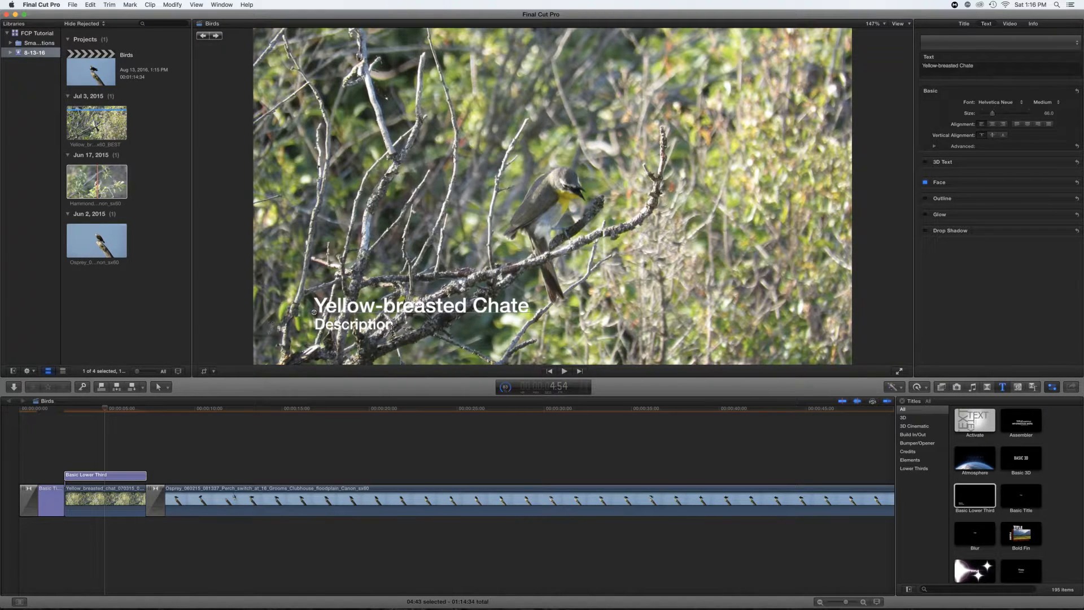
{"action": "key", "text": "BackSpace"}
Delete the lower third's Description line and move the bird name closer to the picture's lower-left corner
{"action": "left_click_drag", "start_coordinate": [396, 305], "coordinate": [284, 316]}
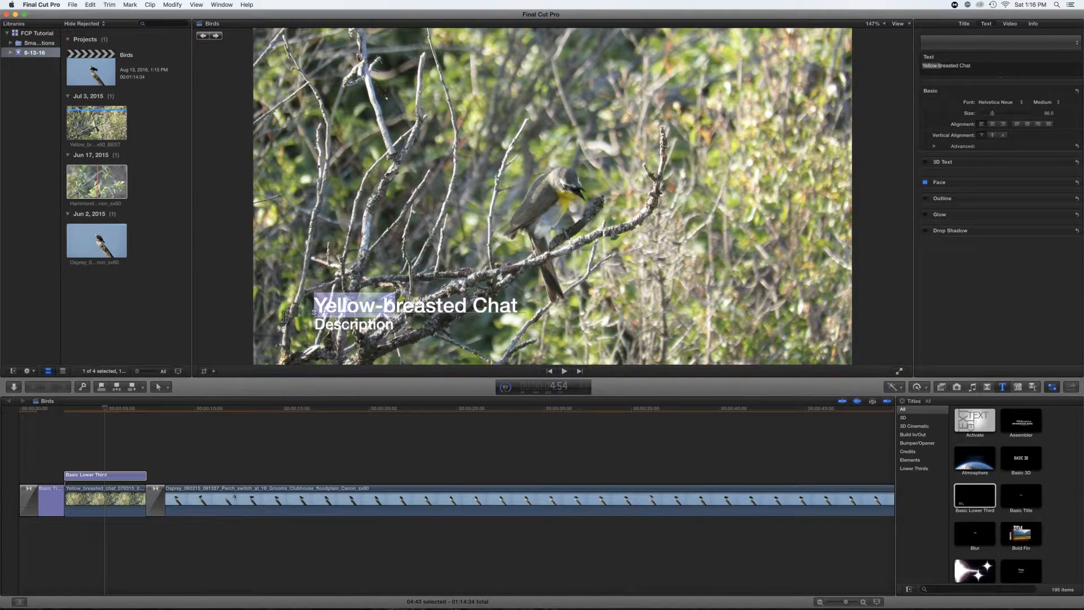
{"action": "left_click", "coordinate": [351, 327]}
{"action": "double_click", "coordinate": [353, 328]}
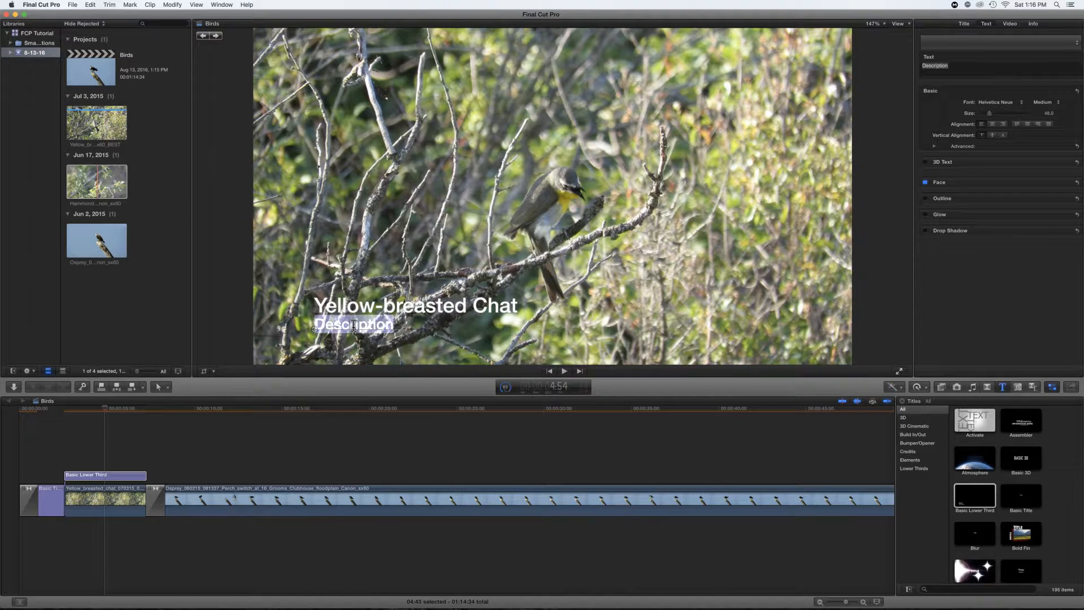
{"action": "left_click", "coordinate": [354, 328]}
{"action": "key", "text": "BackSpace"}
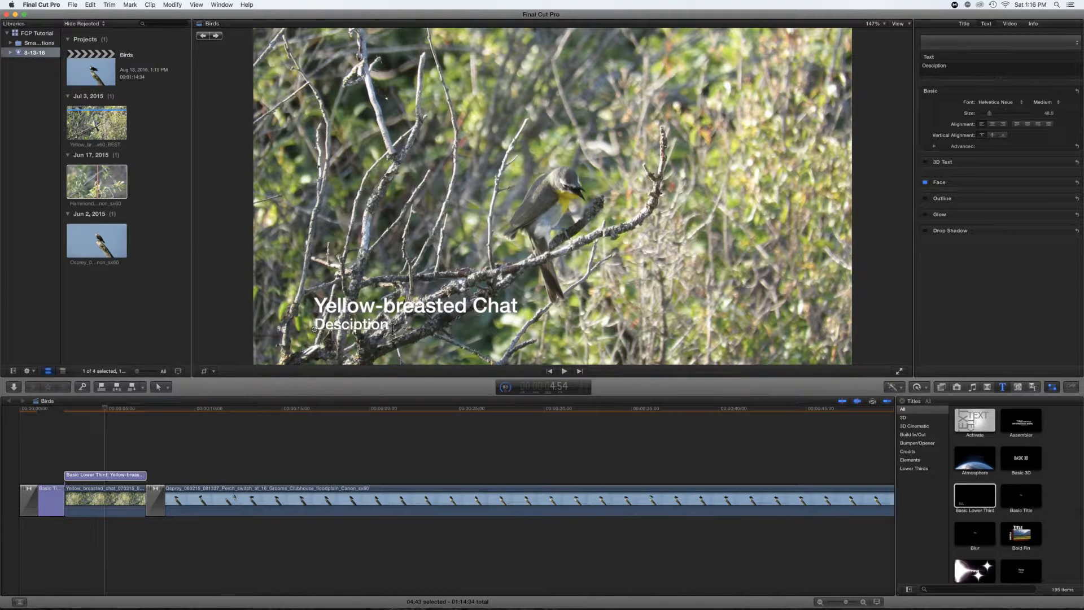
{"action": "mouse_move", "coordinate": [393, 329]}
{"action": "left_mouse_down"}
{"action": "mouse_move", "coordinate": [311, 326]}
{"action": "mouse_move", "coordinate": [332, 330]}
{"action": "mouse_move", "coordinate": [322, 334]}
{"action": "mouse_move", "coordinate": [312, 318]}
{"action": "mouse_move", "coordinate": [274, 350]}
{"action": "left_mouse_up"}
{"action": "key", "text": "BackSpace"}
{"action": "left_click", "coordinate": [322, 312]}
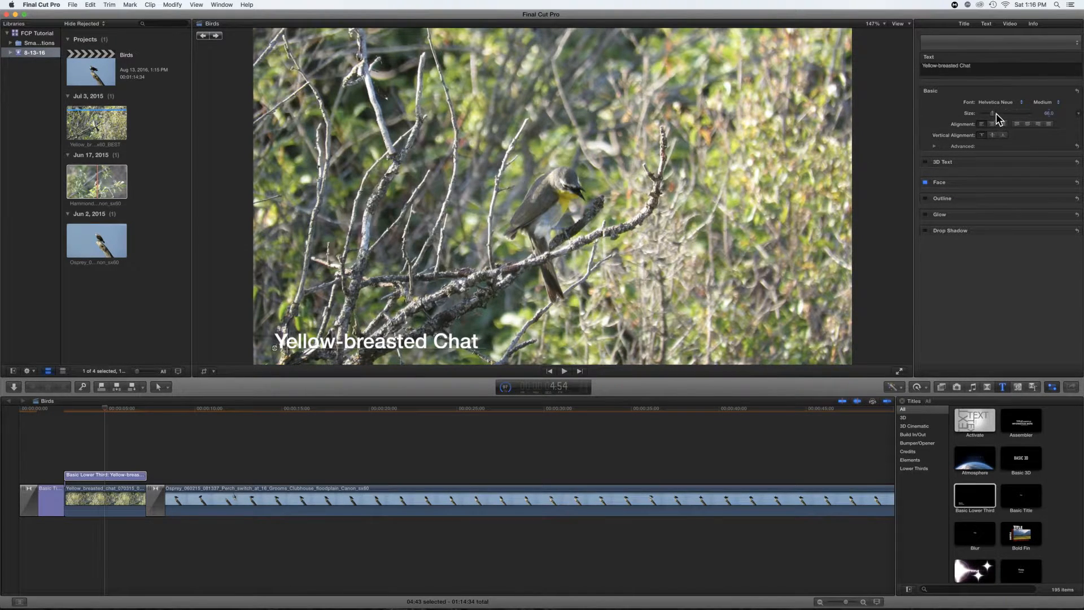
Set the Yellow-breasted Chat text to size 96 and try blue and yellow face colors before choosing pale cream
{"action": "mouse_move", "coordinate": [991, 114]}
{"action": "left_mouse_down"}
{"action": "mouse_move", "coordinate": [1011, 113]}
{"action": "mouse_move", "coordinate": [995, 113]}
{"action": "left_mouse_up"}
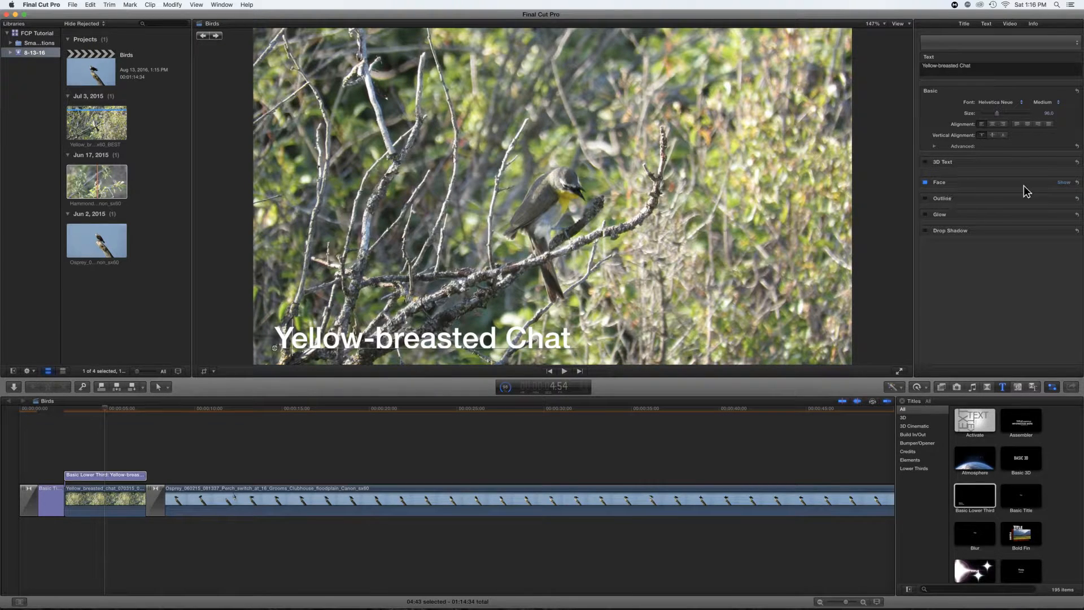
{"action": "left_click", "coordinate": [1064, 183]}
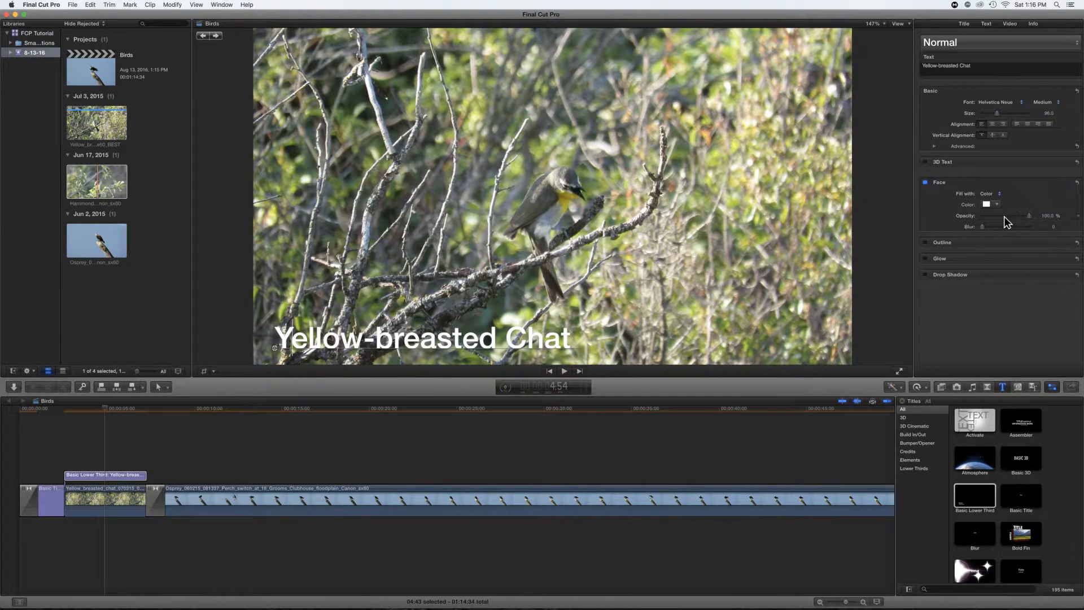
{"action": "left_click", "coordinate": [998, 206]}
{"action": "left_click_drag", "start_coordinate": [1023, 240], "coordinate": [1033, 268]}
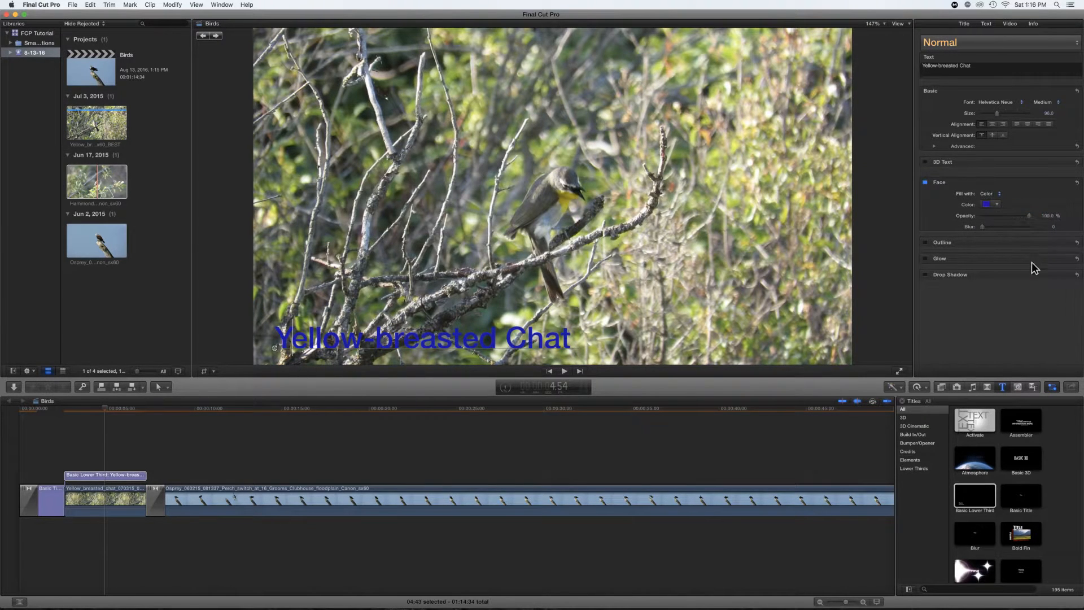
{"action": "left_click", "coordinate": [997, 204]}
{"action": "left_click", "coordinate": [1029, 221]}
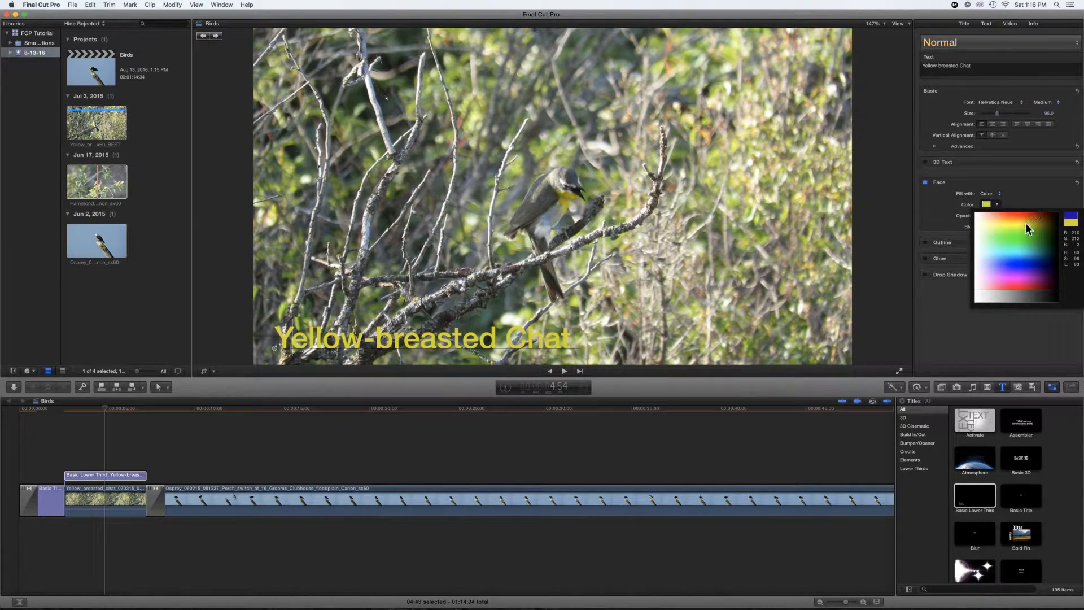
{"action": "left_click", "coordinate": [953, 263]}
{"action": "left_click", "coordinate": [996, 205]}
{"action": "left_click", "coordinate": [982, 221]}
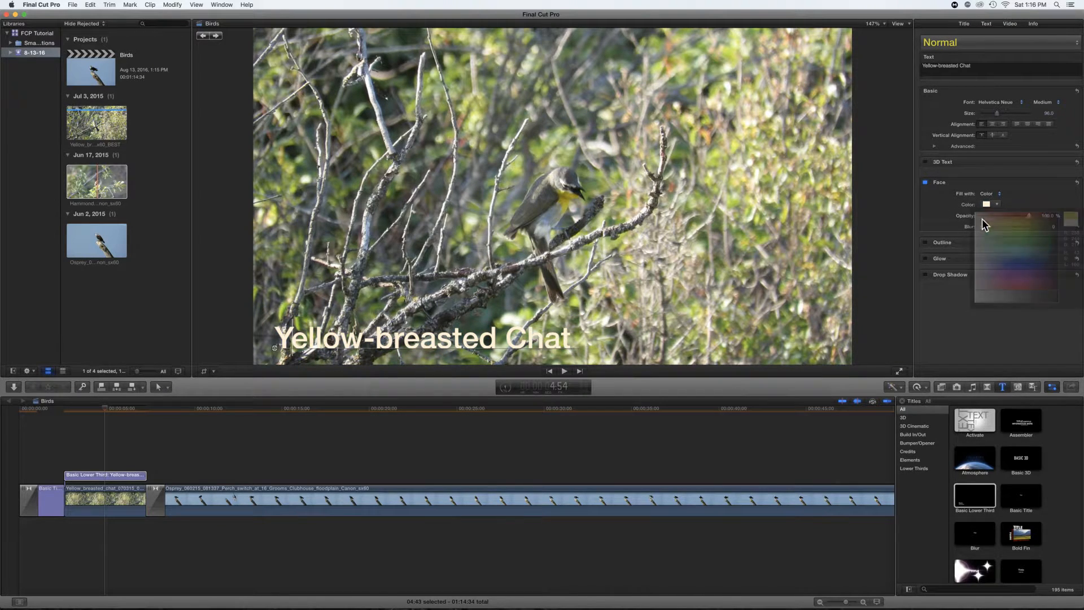
Turn on the outline and drop shadow for the Yellow-breasted Chat text and make the outline black
{"action": "left_click", "coordinate": [924, 243]}
{"action": "left_click", "coordinate": [924, 274]}
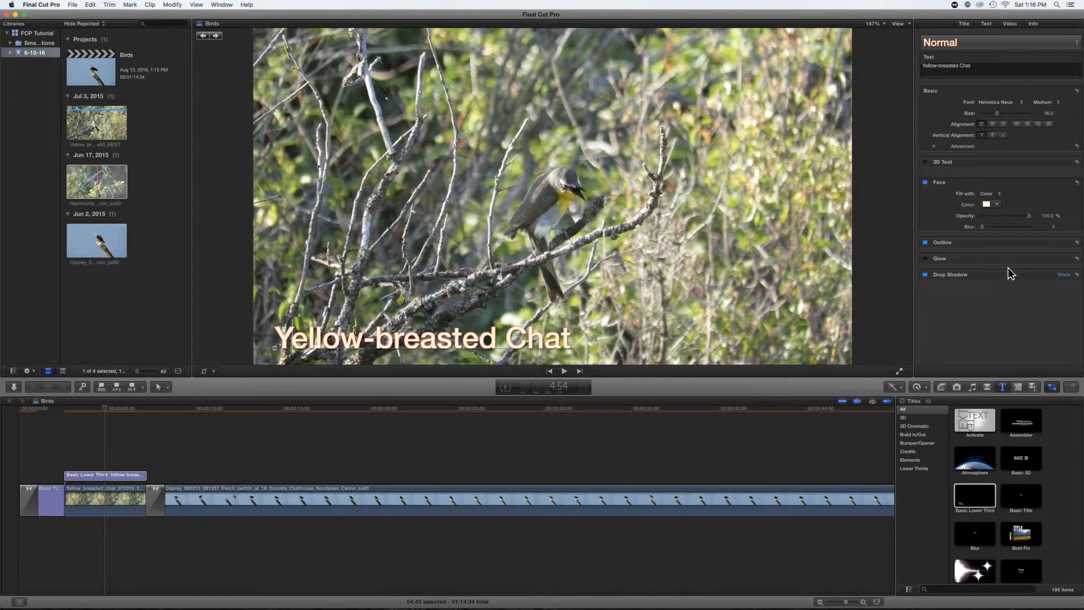
{"action": "left_click", "coordinate": [1062, 275]}
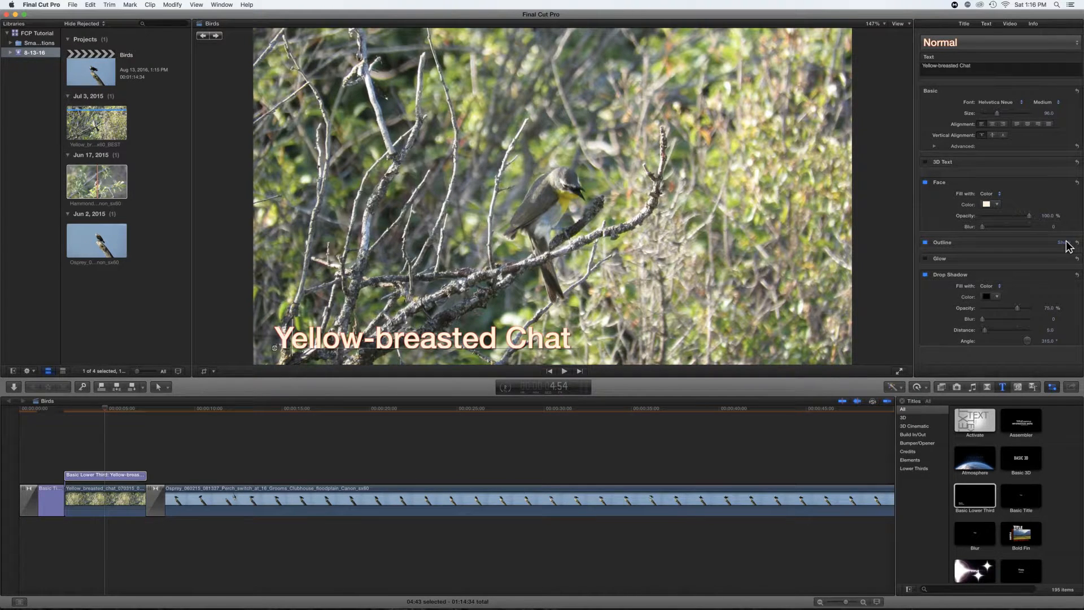
{"action": "left_click", "coordinate": [1063, 242]}
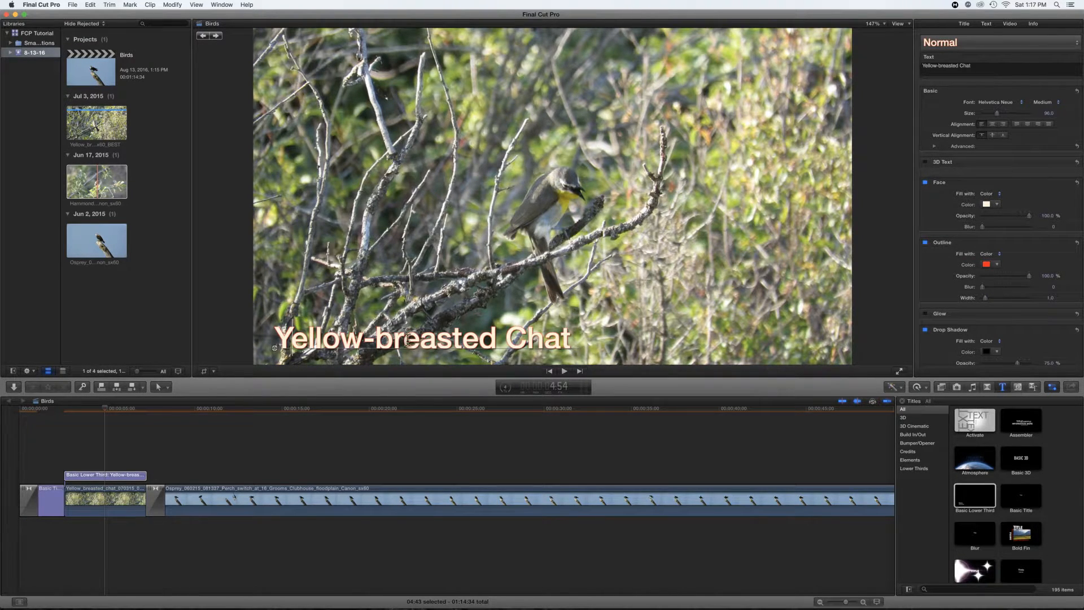
{"action": "left_click", "coordinate": [997, 264]}
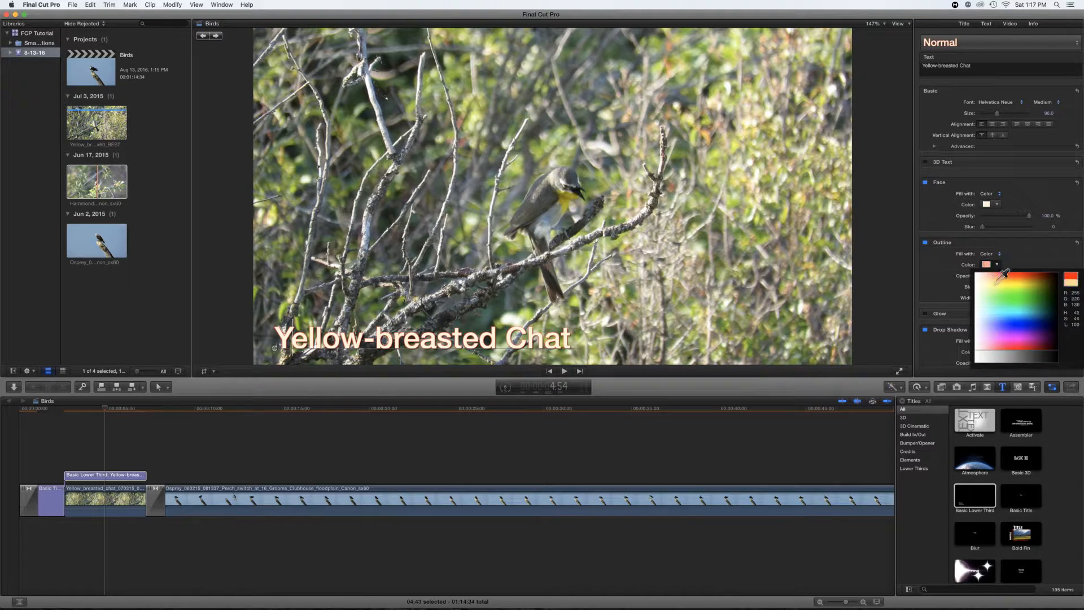
{"action": "left_click", "coordinate": [1056, 345]}
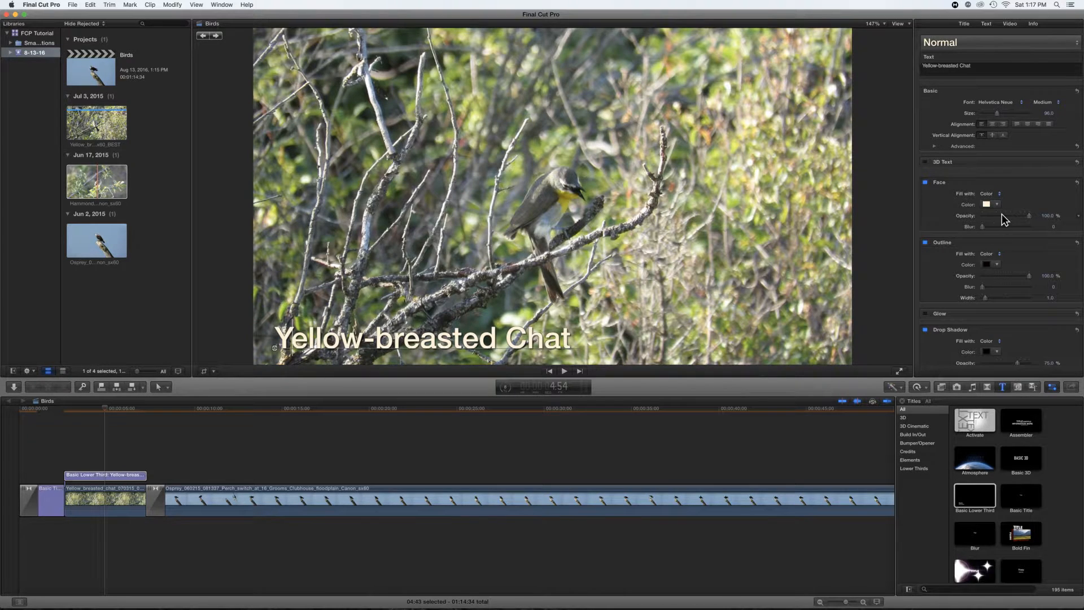
Play the timeline from the opening title into the chat clip to review both titles
{"action": "left_click", "coordinate": [110, 443]}
{"action": "left_click", "coordinate": [47, 442]}
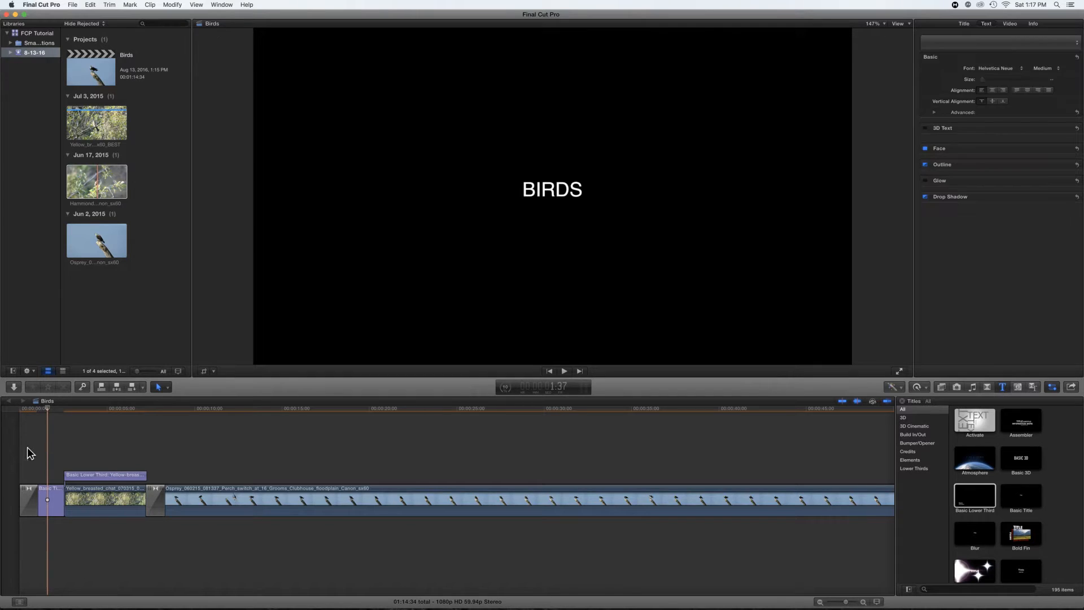
{"action": "left_click", "coordinate": [34, 449]}
{"action": "key", "text": "space"}
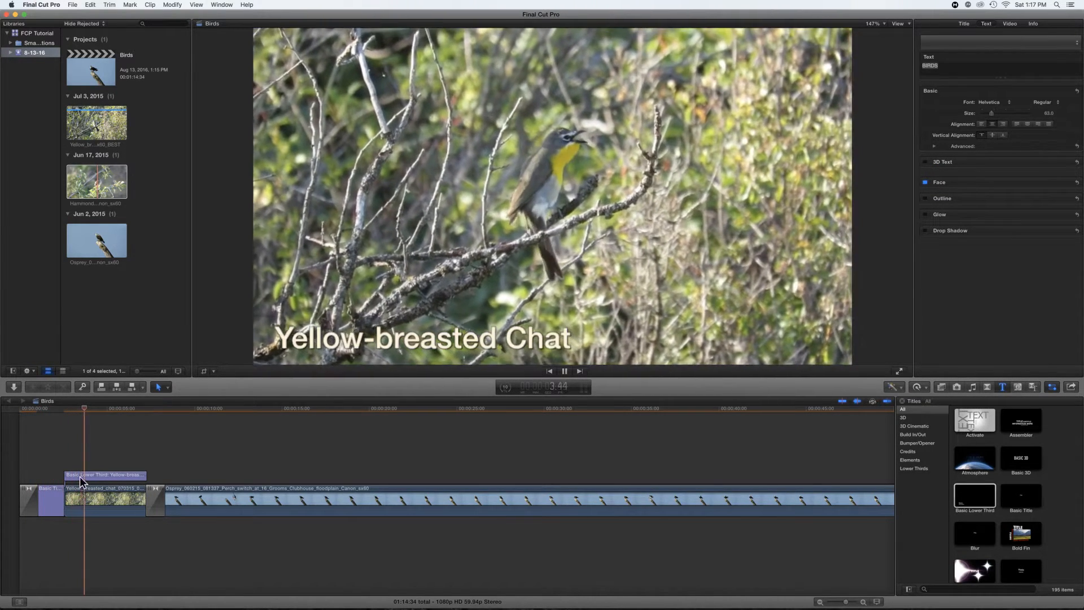
Add the default transition between the BIRDS title and the chat clip, and play the timeline across it
{"action": "left_click", "coordinate": [65, 504]}
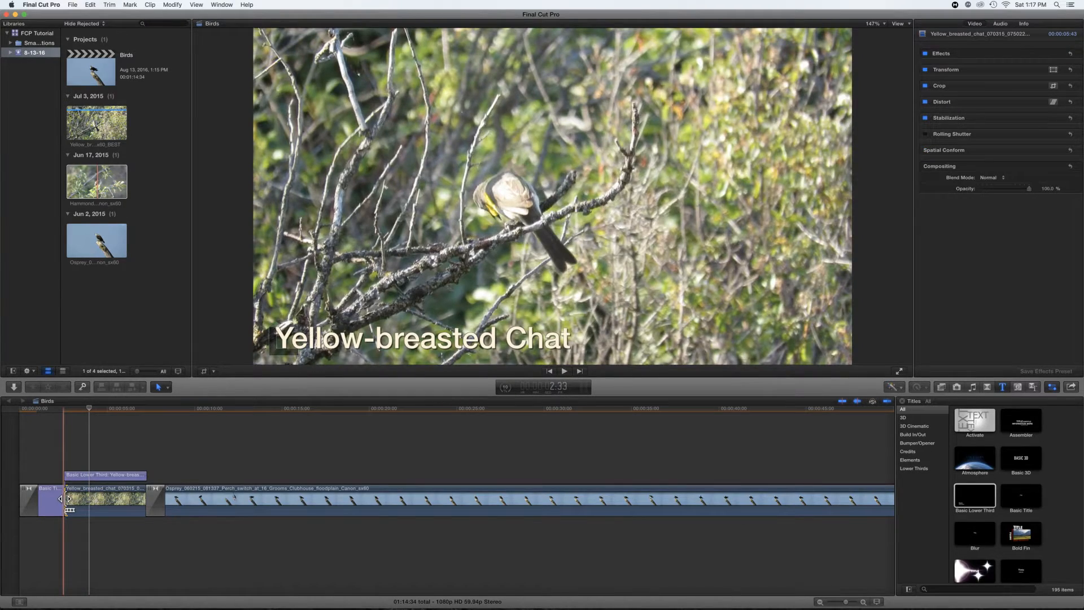
{"action": "key", "text": "super+t"}
{"action": "left_click", "coordinate": [49, 524]}
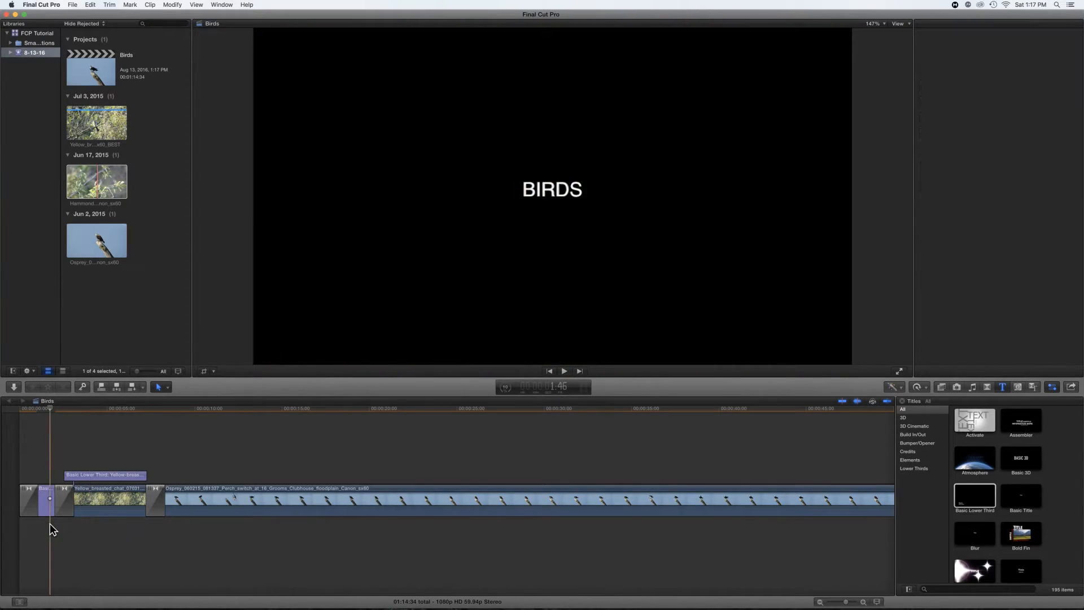
{"action": "key", "text": "space"}
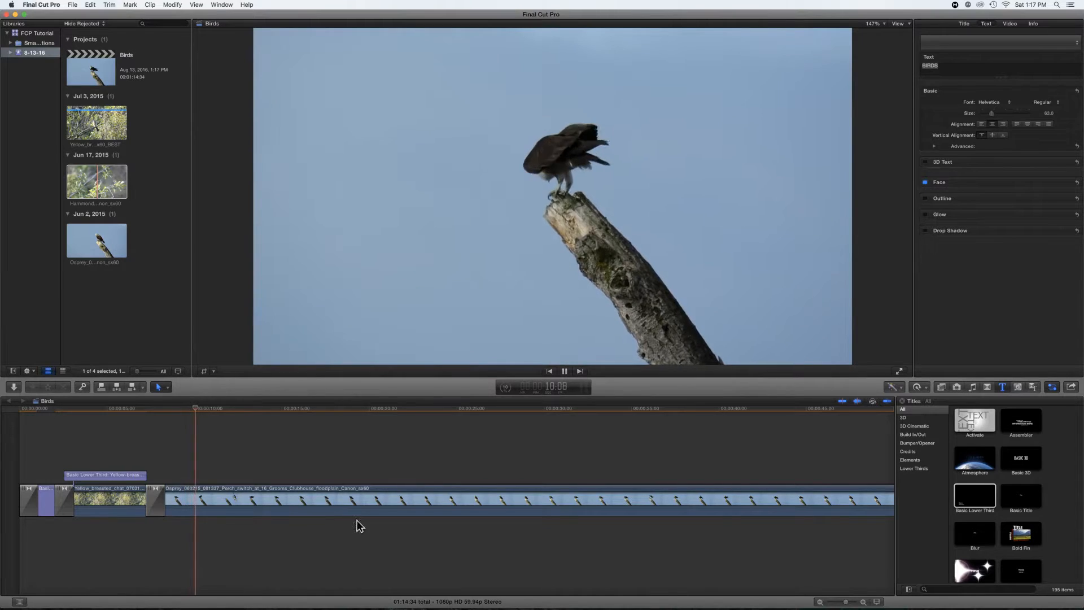
{"action": "key", "text": "space"}
Delete the transition between the osprey and flycatcher clips
{"action": "scroll", "coordinate": [354, 531], "scroll_direction": "right", "scroll_amount": 10}
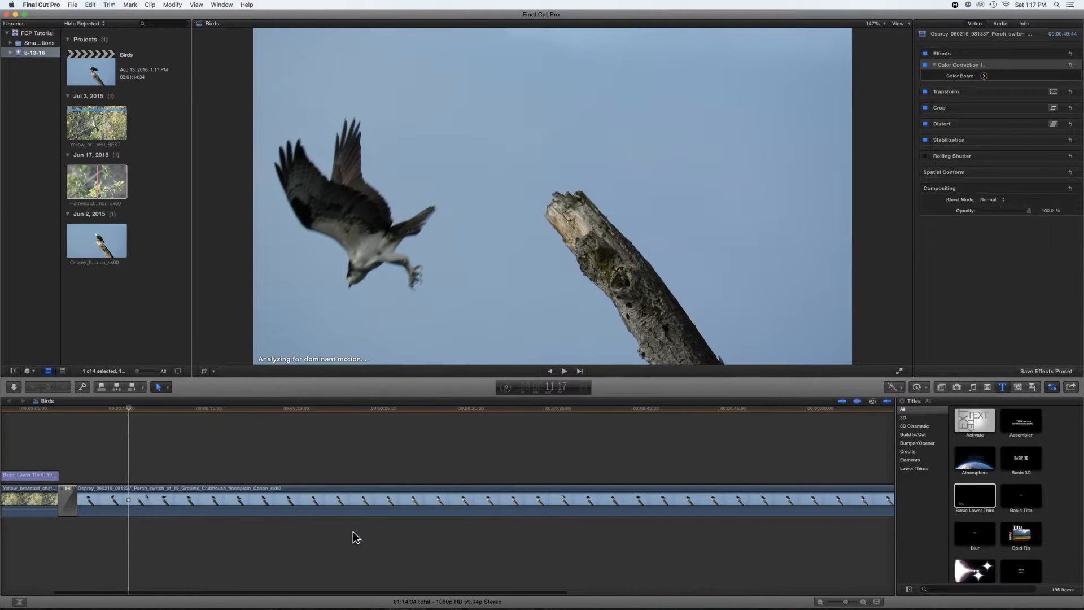
{"action": "scroll", "coordinate": [354, 530], "scroll_direction": "right", "scroll_amount": 3}
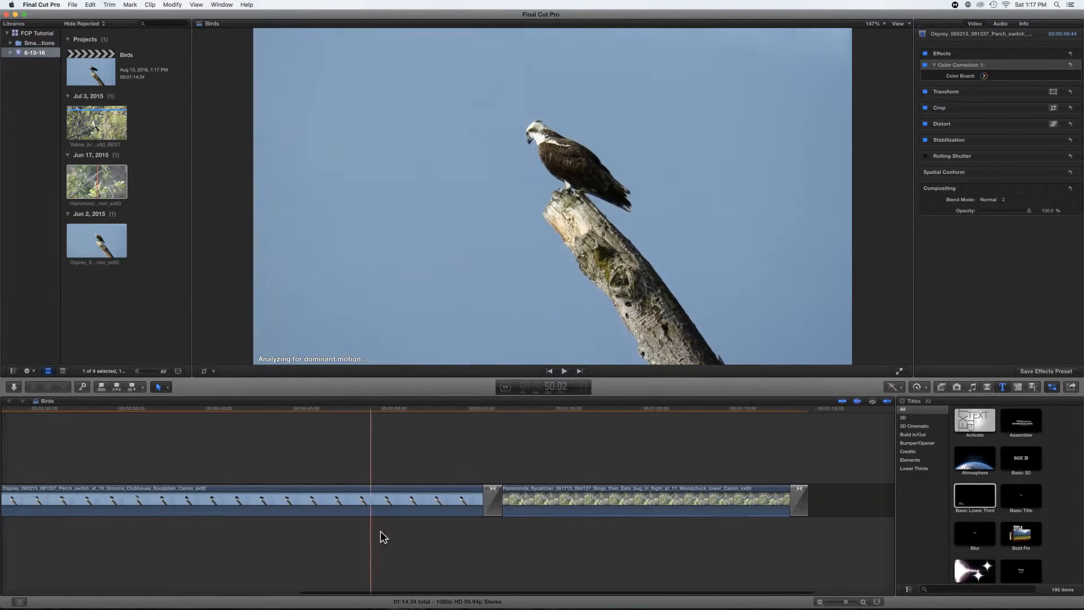
{"action": "scroll", "coordinate": [419, 529], "scroll_direction": "right", "scroll_amount": 1}
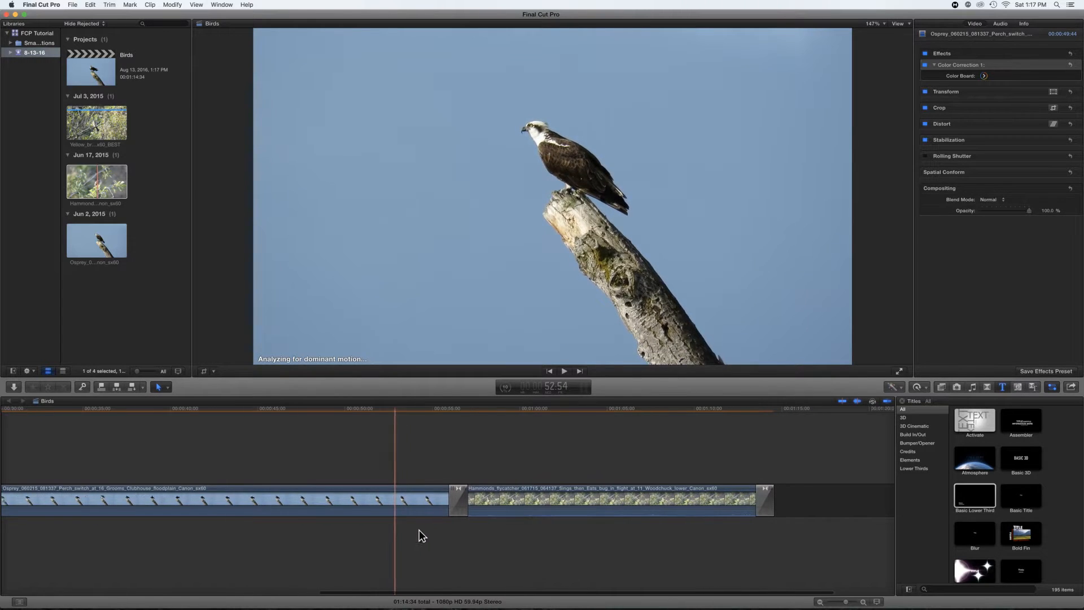
{"action": "left_click", "coordinate": [450, 497]}
{"action": "key", "text": "Delete"}
{"action": "left_click", "coordinate": [451, 497]}
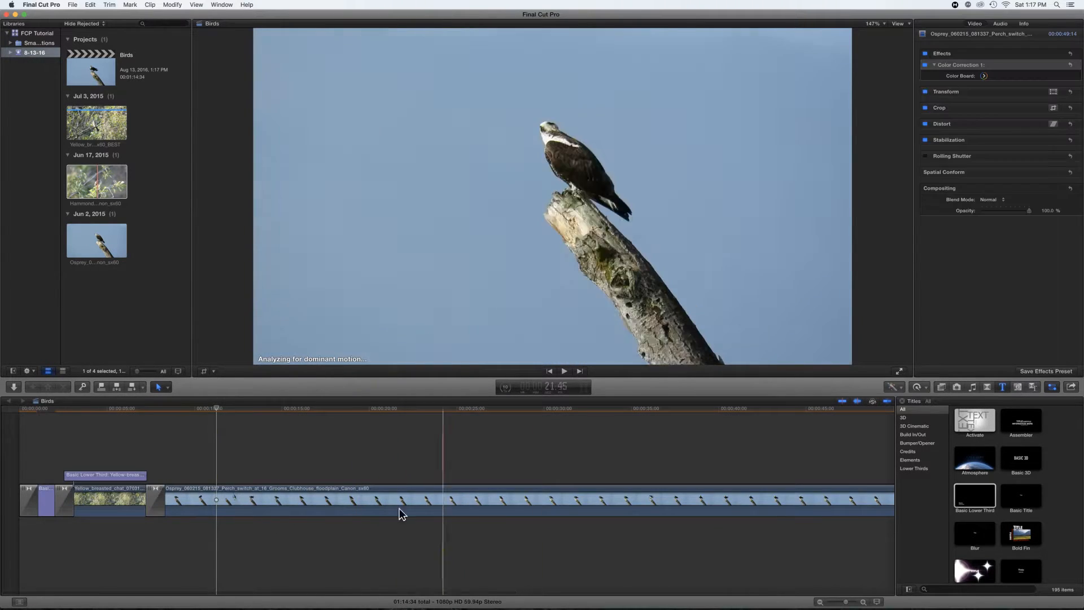
{"action": "scroll", "coordinate": [367, 514], "scroll_direction": "right", "scroll_amount": 8}
{"action": "scroll", "coordinate": [486, 446], "scroll_direction": "right", "scroll_amount": 3}
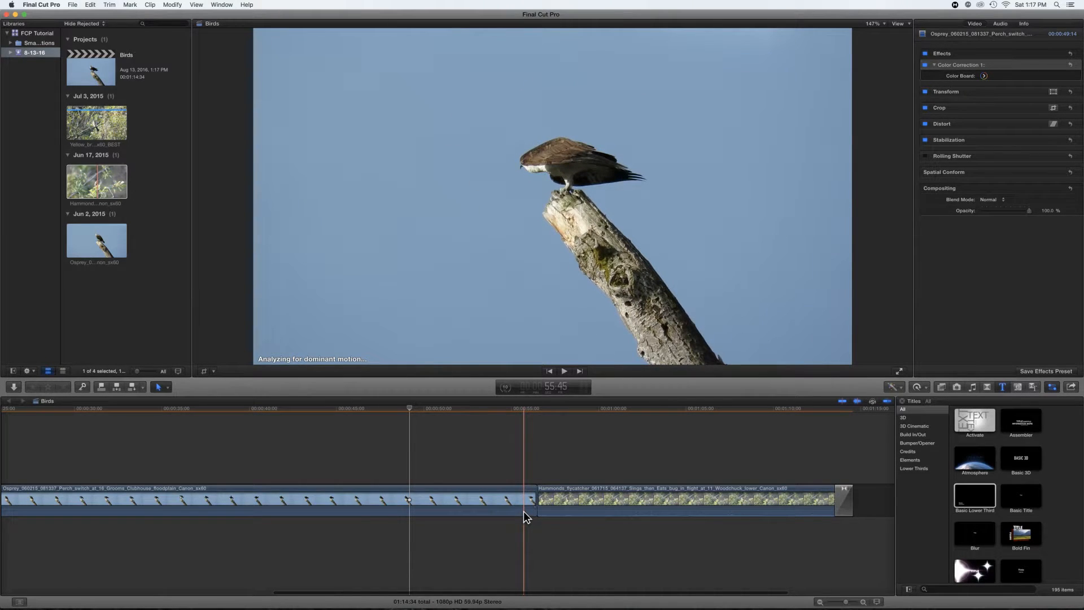
{"action": "key", "text": "b"}
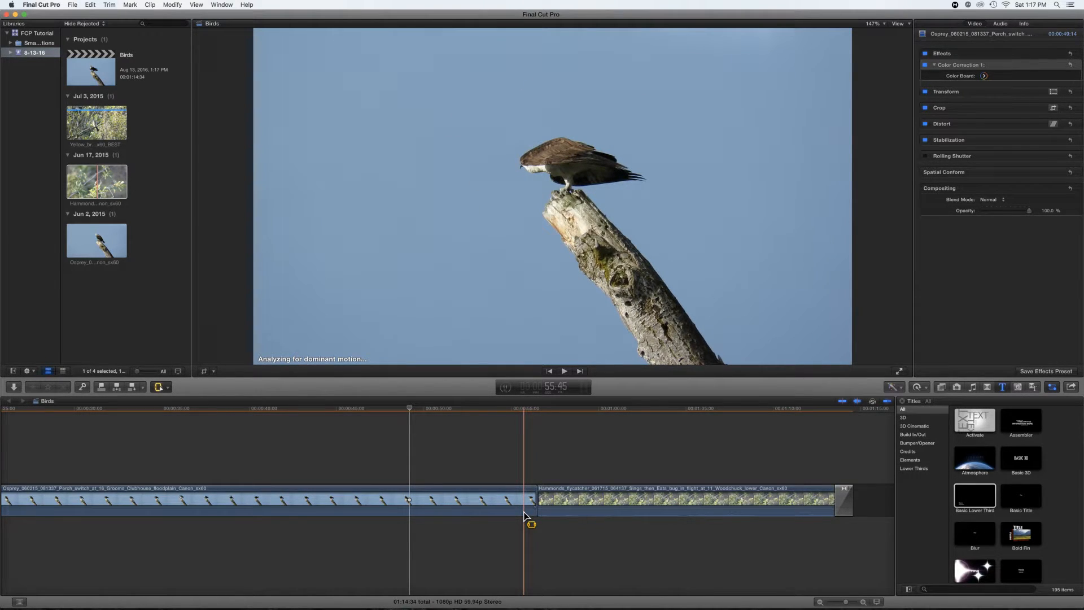
{"action": "left_click", "coordinate": [522, 504]}
{"action": "left_click_drag", "start_coordinate": [522, 500], "coordinate": [537, 501]}
{"action": "key", "text": "a"}
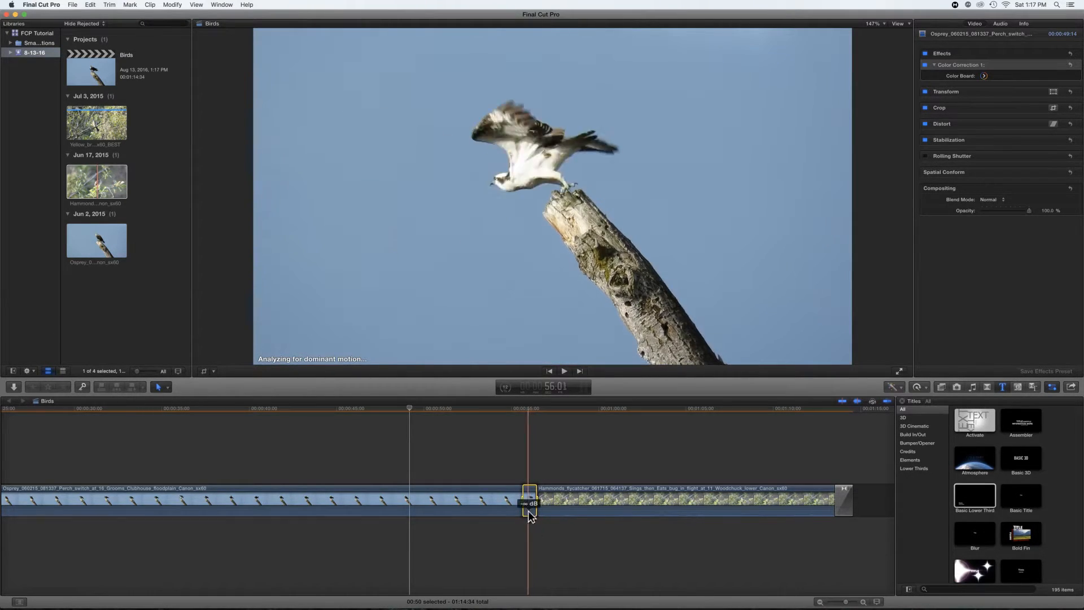
{"action": "left_click", "coordinate": [534, 542]}
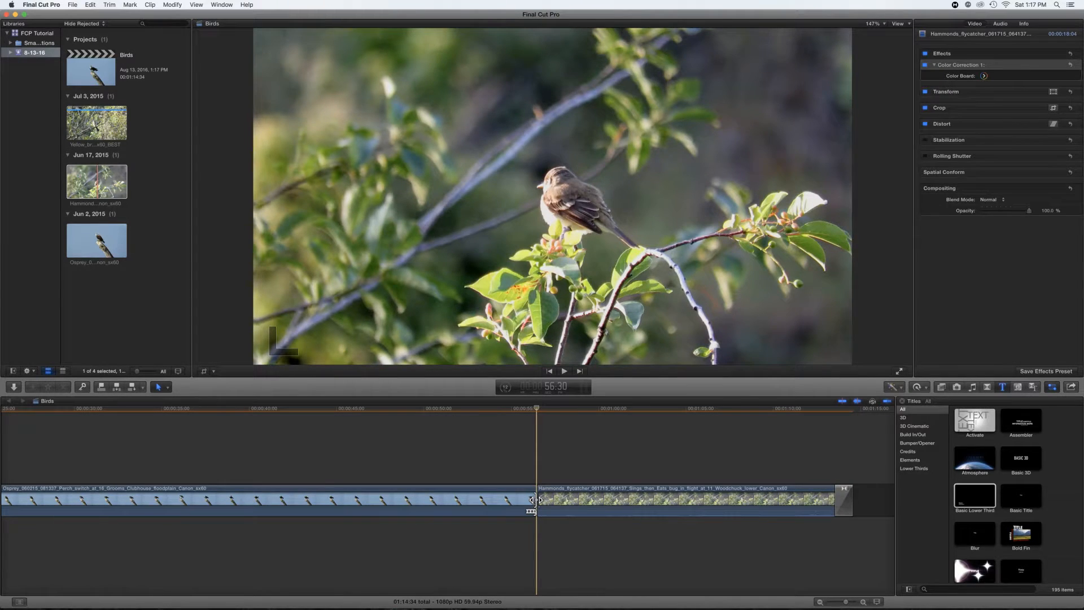
Extend the end of the osprey clip by 38 frames and slow its final takeoff section to 50%
{"action": "left_click_drag", "start_coordinate": [534, 511], "coordinate": [542, 512]}
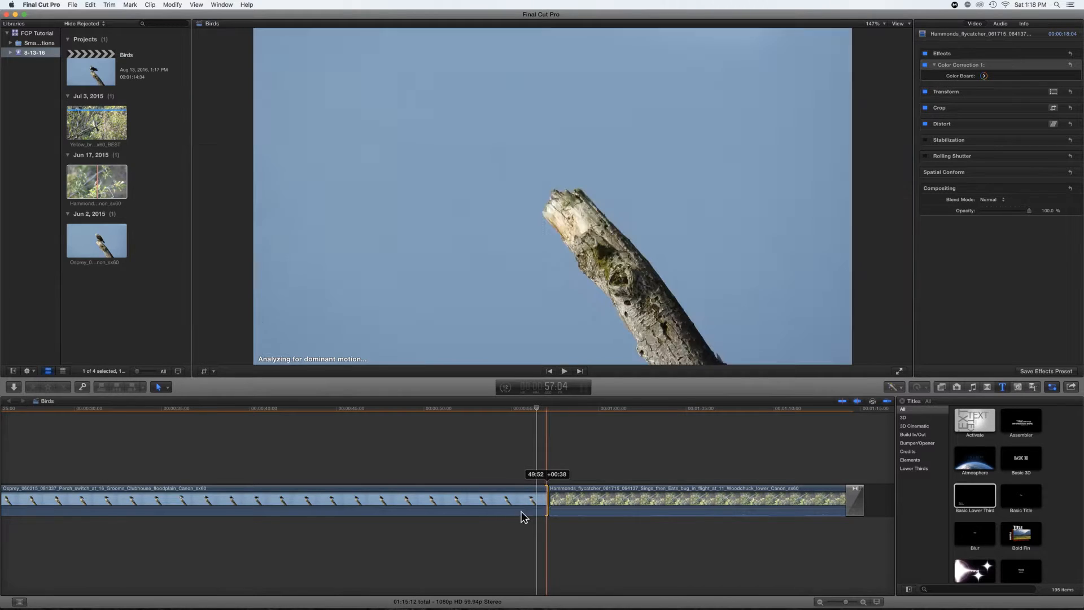
{"action": "key", "text": "t"}
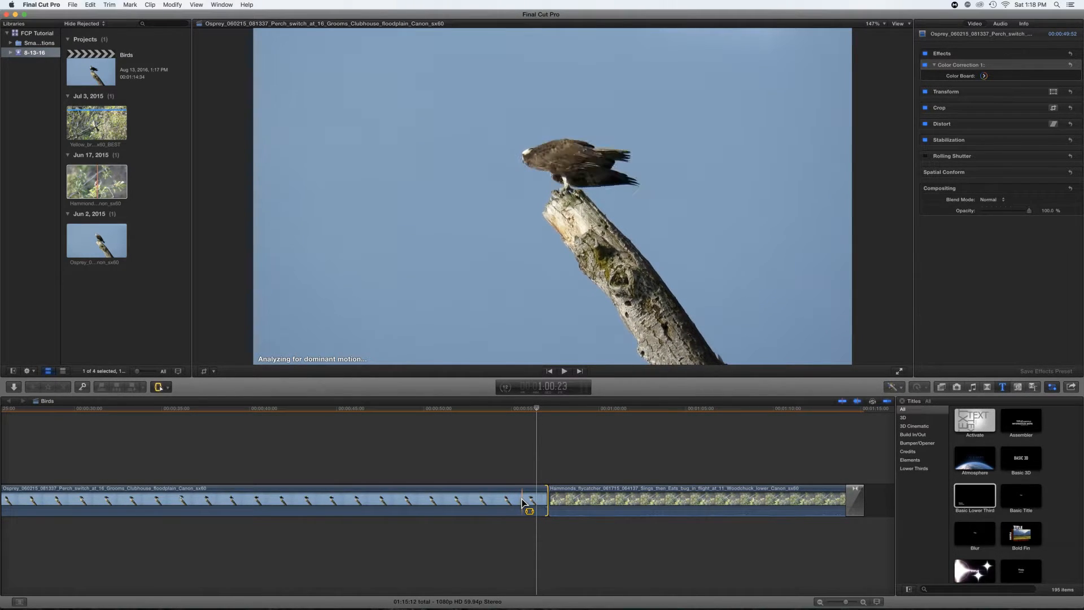
{"action": "left_click_drag", "start_coordinate": [522, 500], "coordinate": [548, 500]}
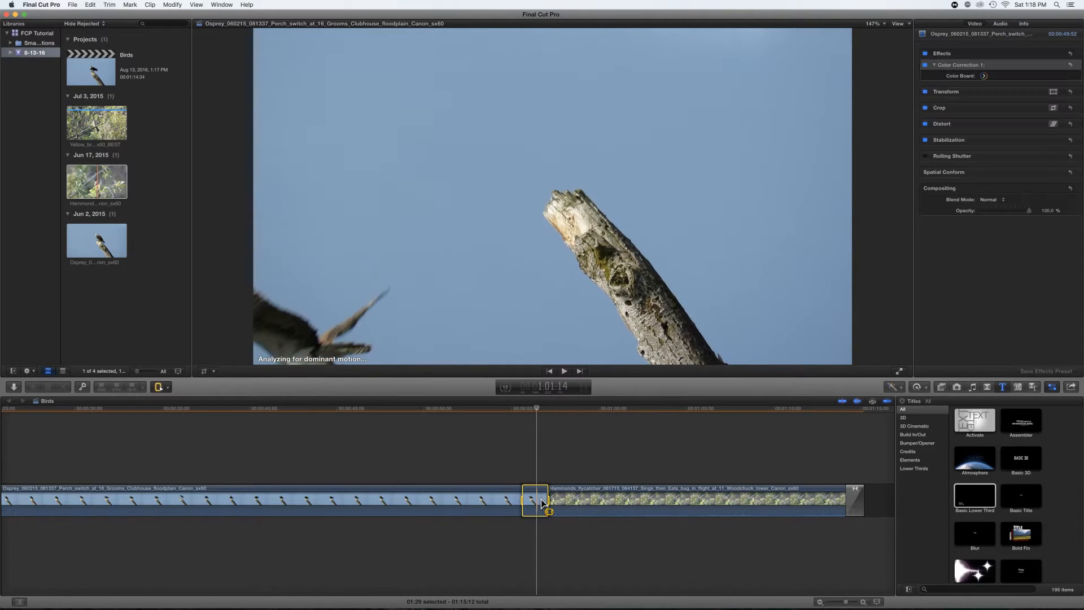
{"action": "left_click", "coordinate": [926, 389]}
{"action": "mouse_move", "coordinate": [932, 395]}
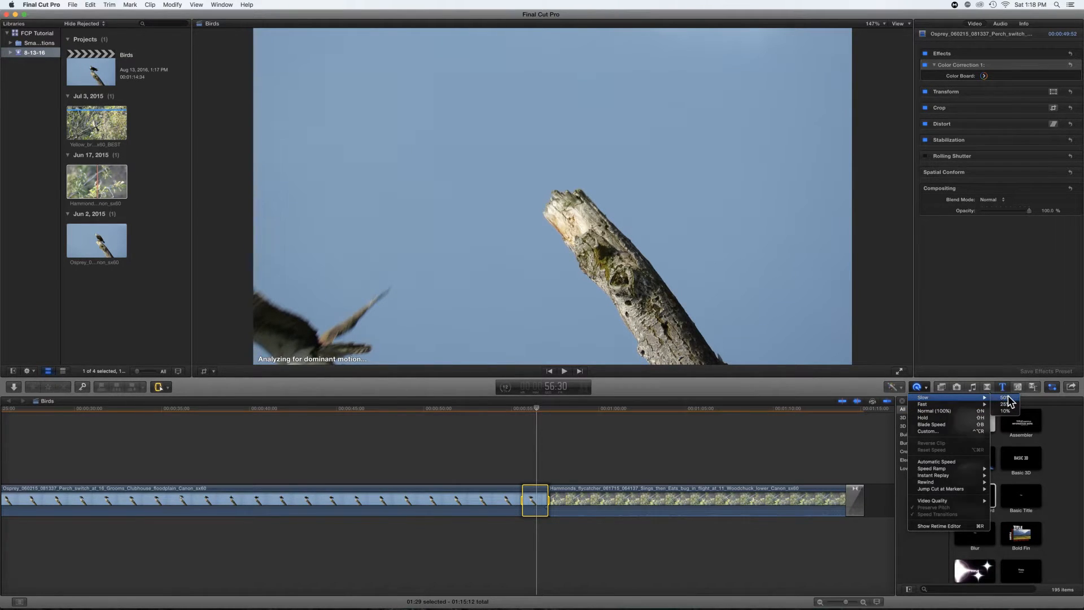
{"action": "left_click", "coordinate": [1008, 398]}
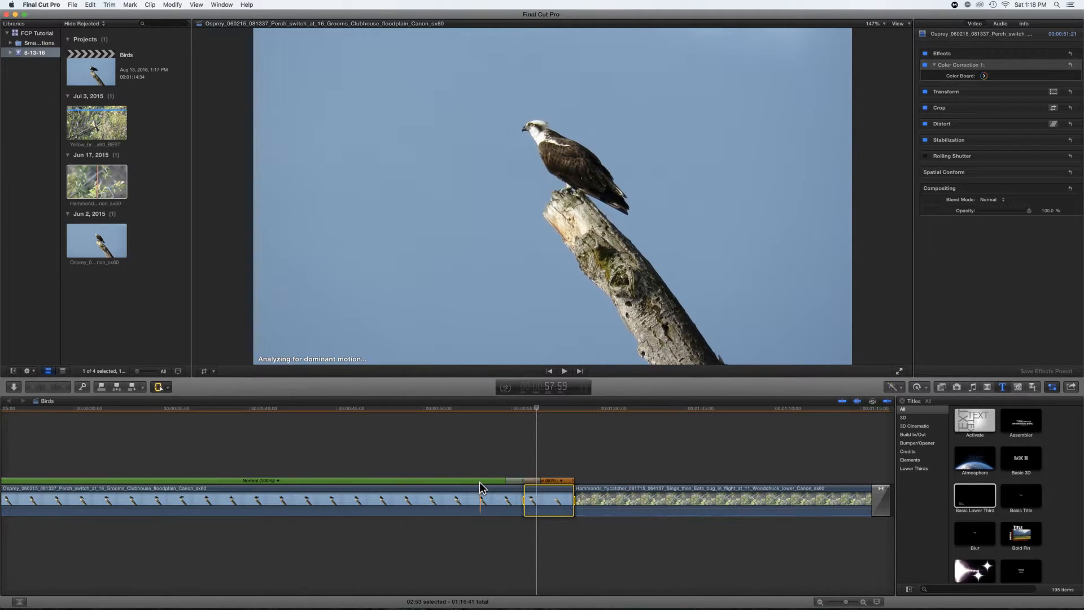
Select the osprey clip, then hide its retime editor and show it again
{"action": "key", "text": "a"}
{"action": "left_click", "coordinate": [478, 497]}
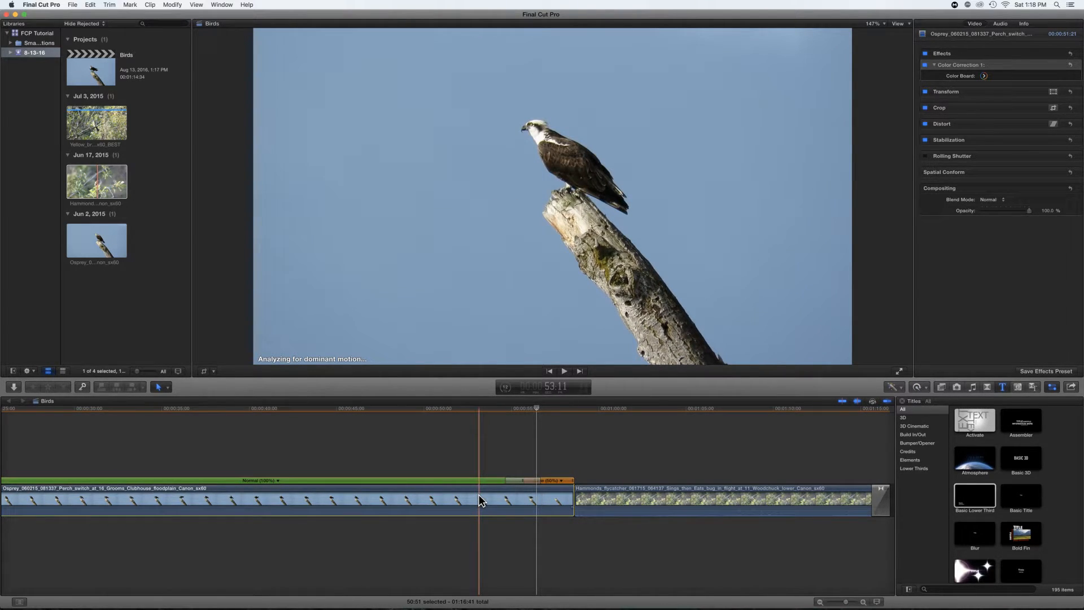
{"action": "key", "text": "super+r"}
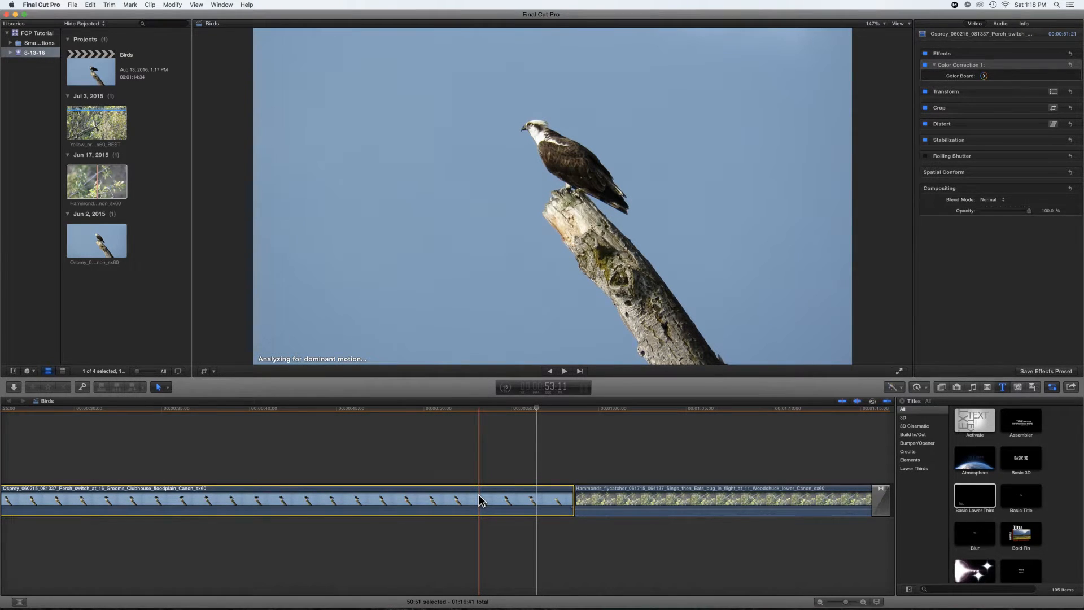
{"action": "key", "text": "super+r"}
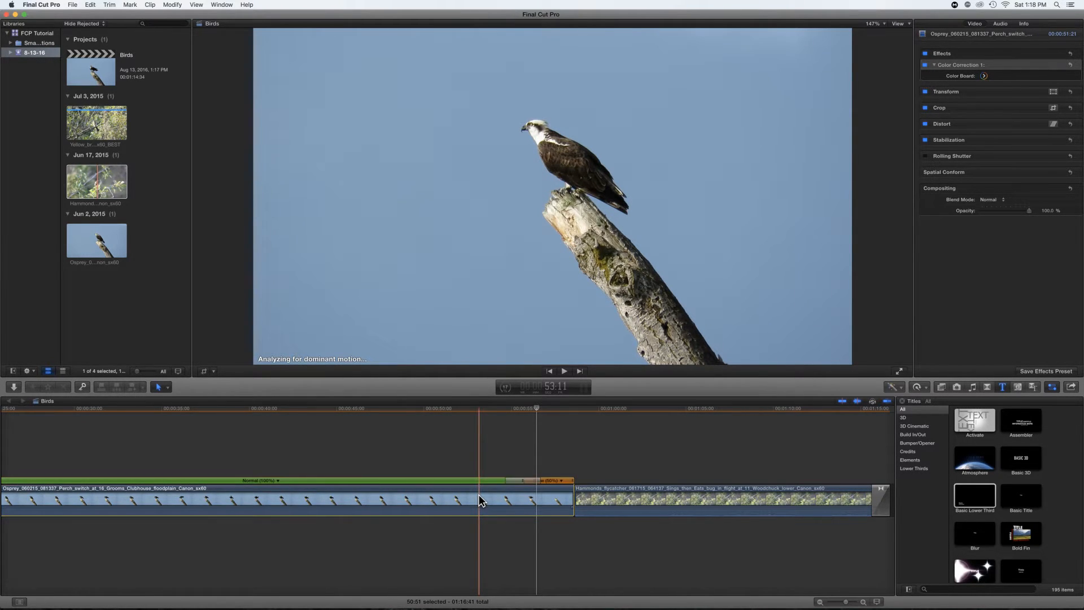
Set the osprey clip's slowed section to a custom speed of 55%, then stretch it slightly to 54%
{"action": "left_click", "coordinate": [562, 480]}
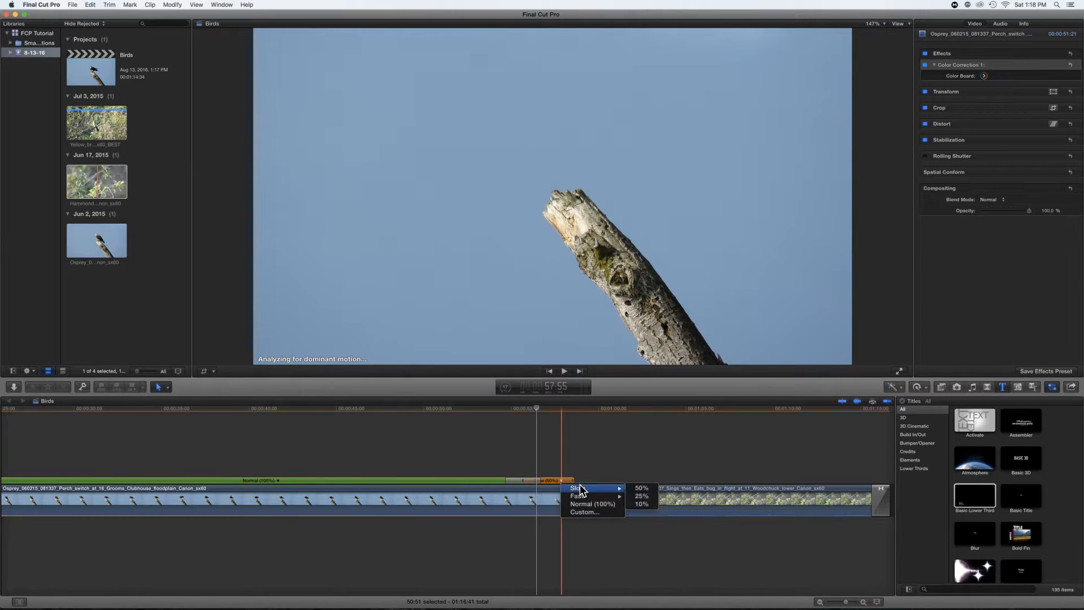
{"action": "left_click", "coordinate": [584, 512]}
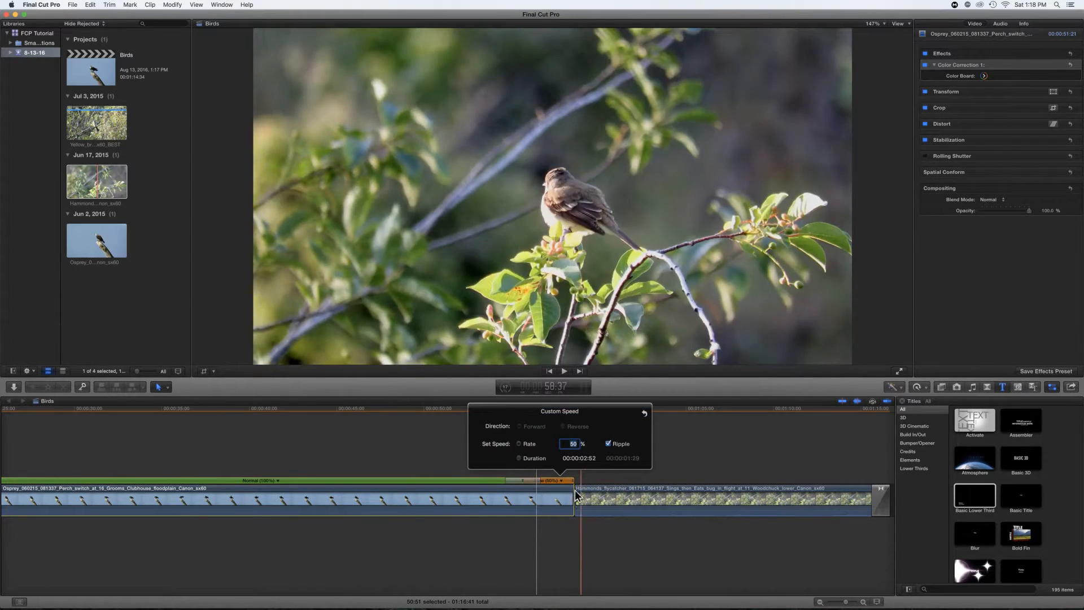
{"action": "key", "text": "Return"}
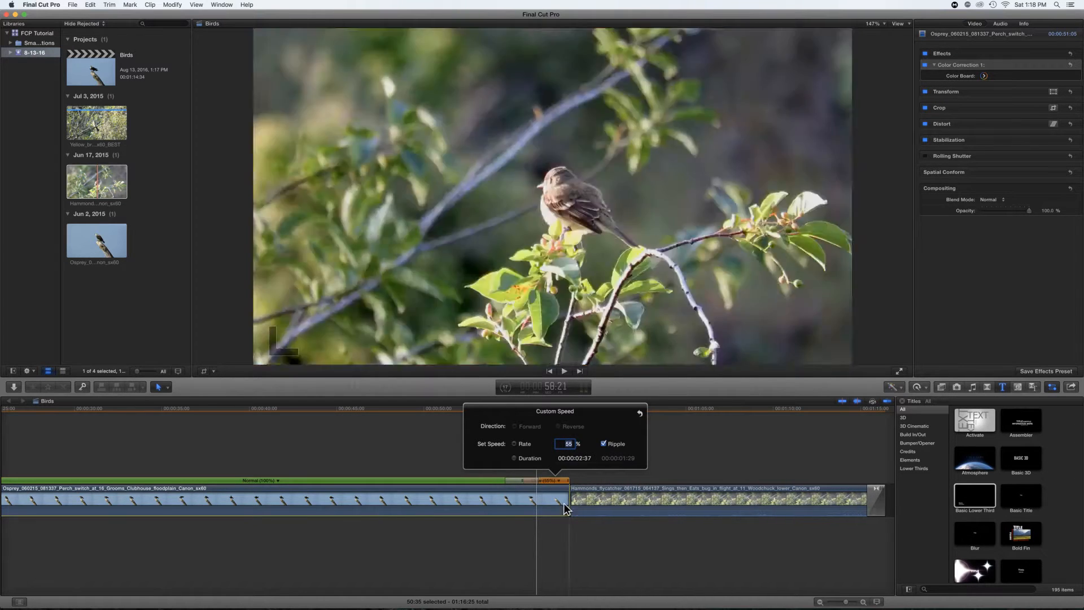
{"action": "left_click", "coordinate": [544, 543]}
{"action": "mouse_move", "coordinate": [569, 484]}
{"action": "left_mouse_down"}
{"action": "mouse_move", "coordinate": [589, 483]}
{"action": "mouse_move", "coordinate": [571, 485]}
{"action": "left_mouse_up"}
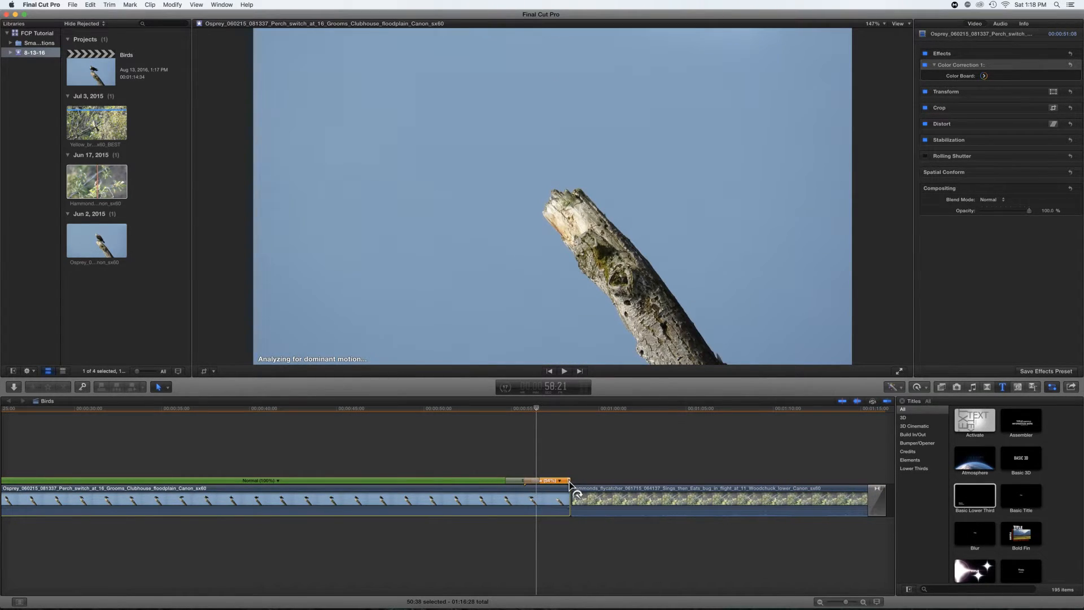
Play the slowed osprey takeoff and add the default transition between the osprey and flycatcher clips
{"action": "left_click", "coordinate": [512, 532]}
{"action": "key", "text": "space"}
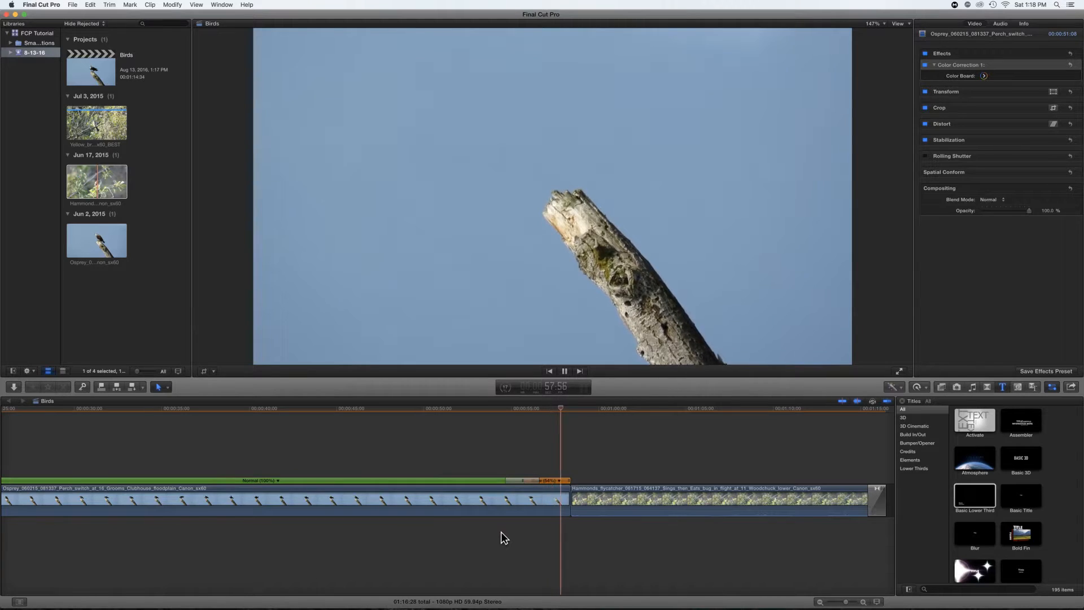
{"action": "key", "text": "space"}
{"action": "left_click", "coordinate": [576, 499]}
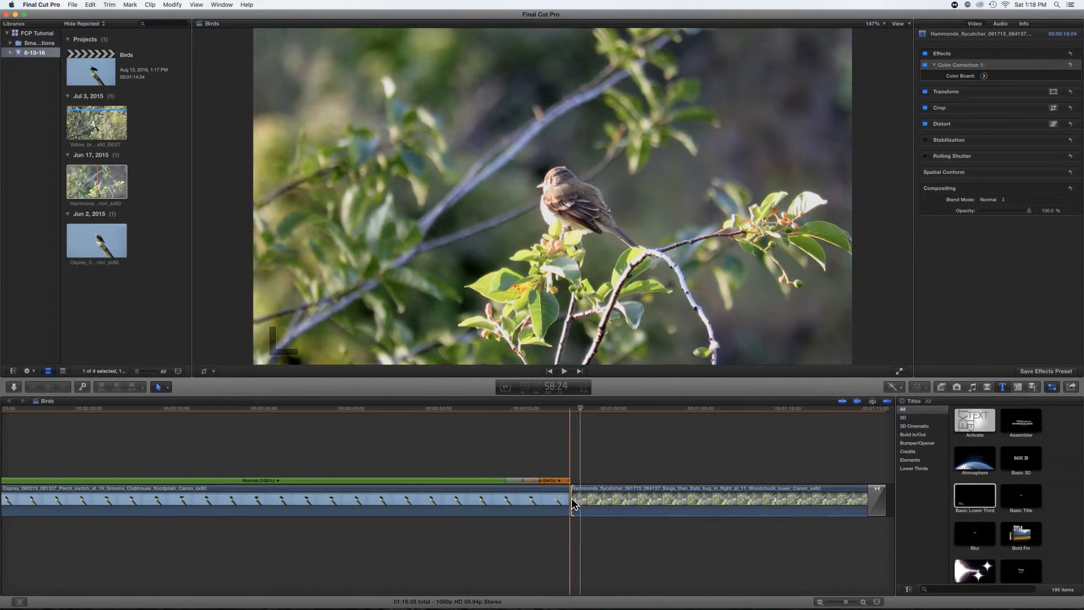
{"action": "key", "text": "super+t"}
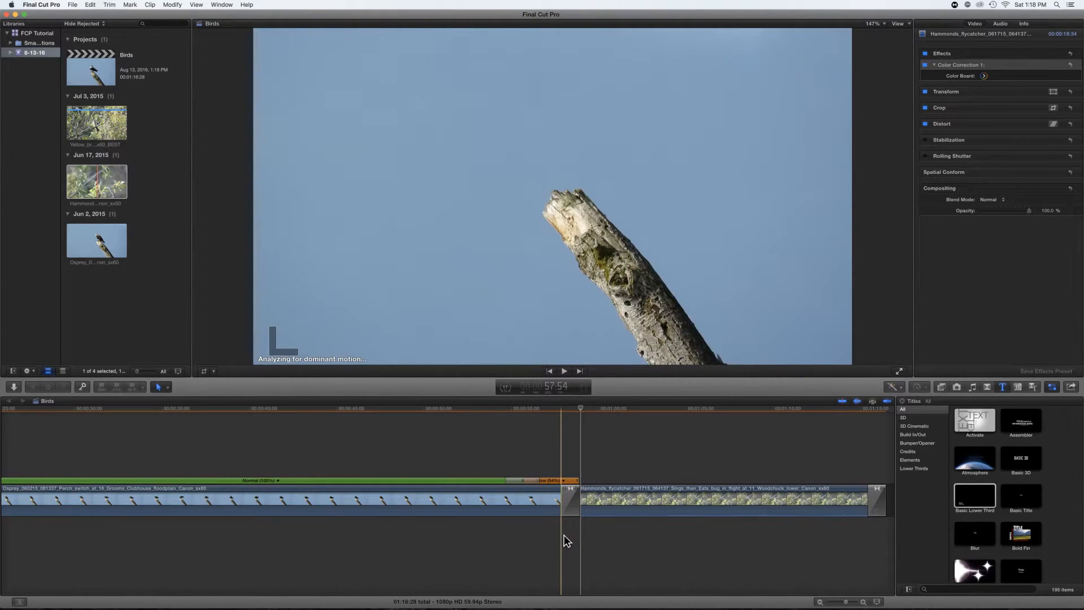
Place the playhead past the last clip and set the viewer's media to Optimized/Original
{"action": "scroll", "coordinate": [563, 533], "scroll_direction": "right", "scroll_amount": 6}
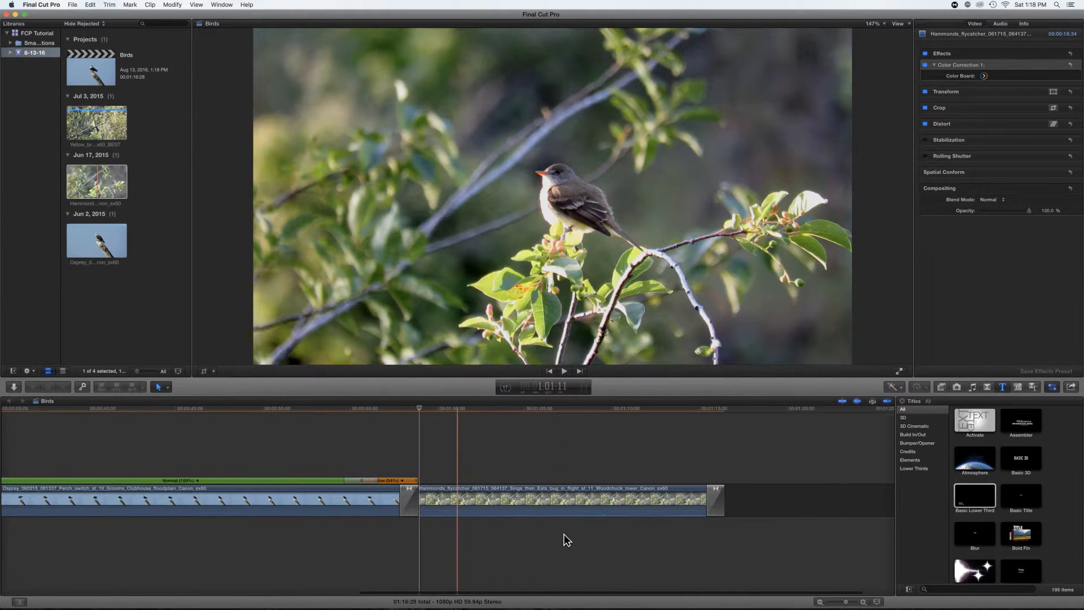
{"action": "scroll", "coordinate": [563, 534], "scroll_direction": "down", "scroll_amount": 3}
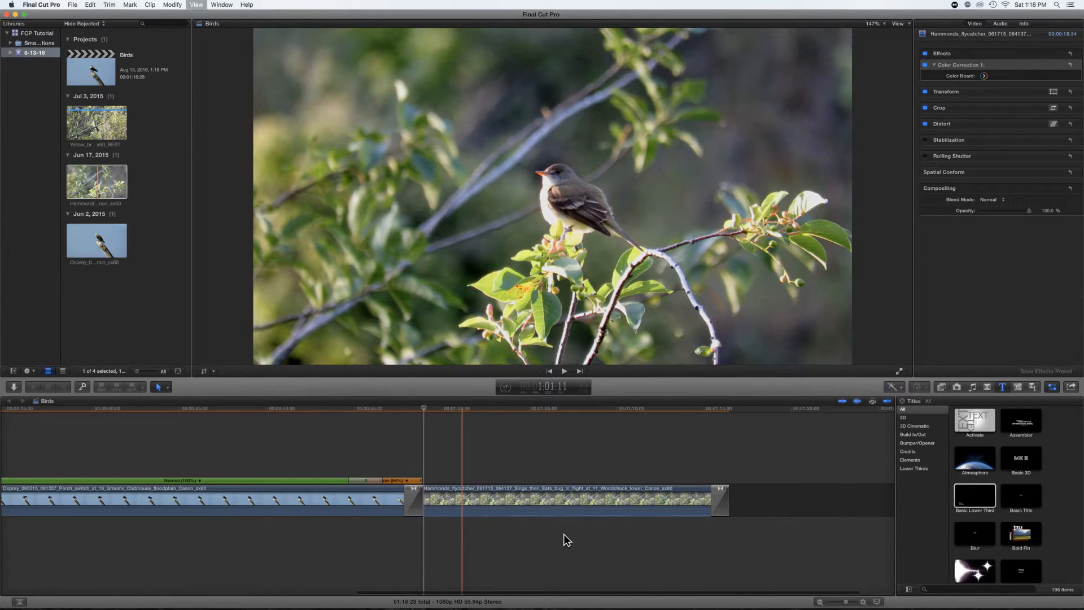
{"action": "scroll", "coordinate": [564, 533], "scroll_direction": "down", "scroll_amount": 3}
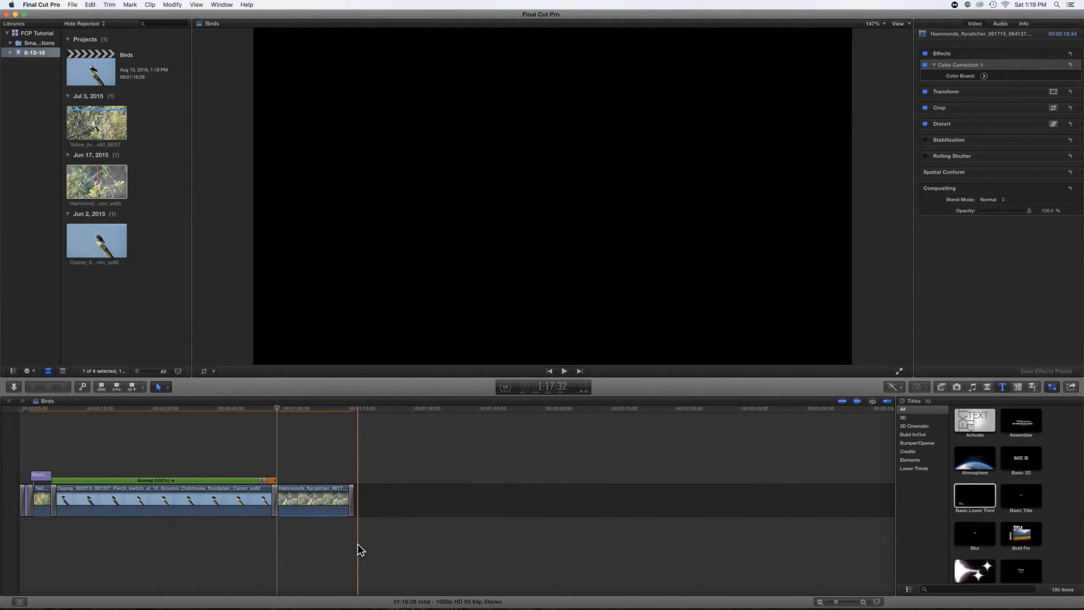
{"action": "left_click", "coordinate": [358, 543]}
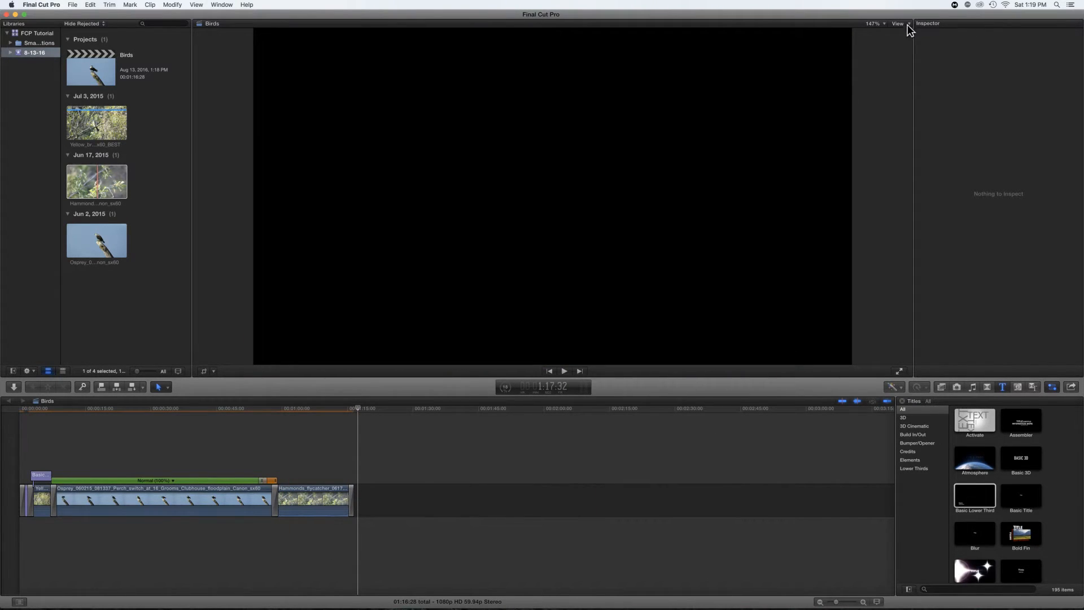
{"action": "left_click", "coordinate": [908, 24]}
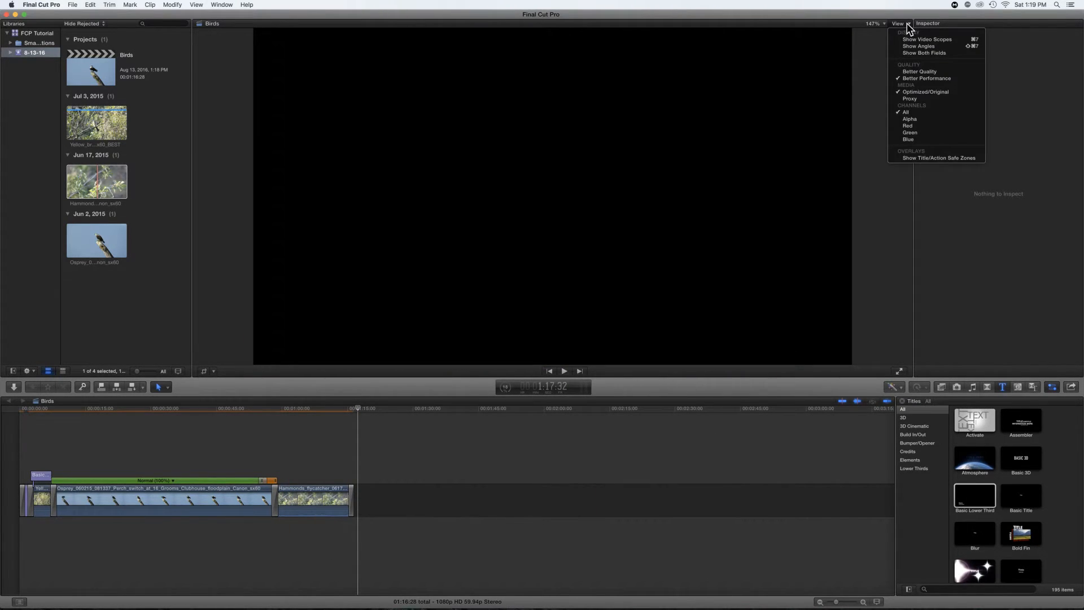
{"action": "left_click", "coordinate": [922, 93]}
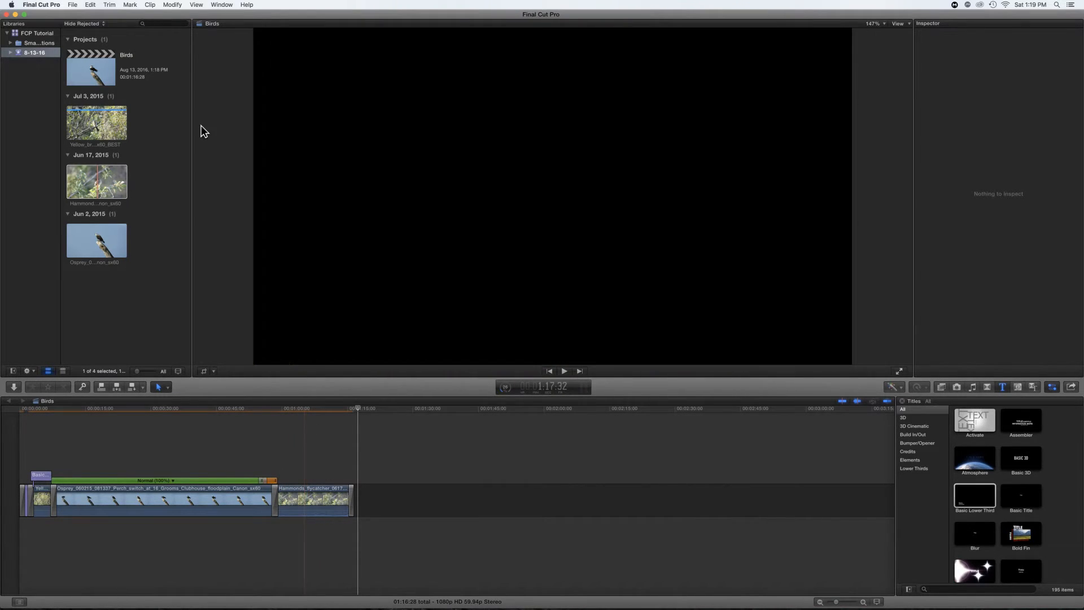
Review the import preferences, and turn on background rendering in the playback preferences
{"action": "left_click", "coordinate": [41, 5]}
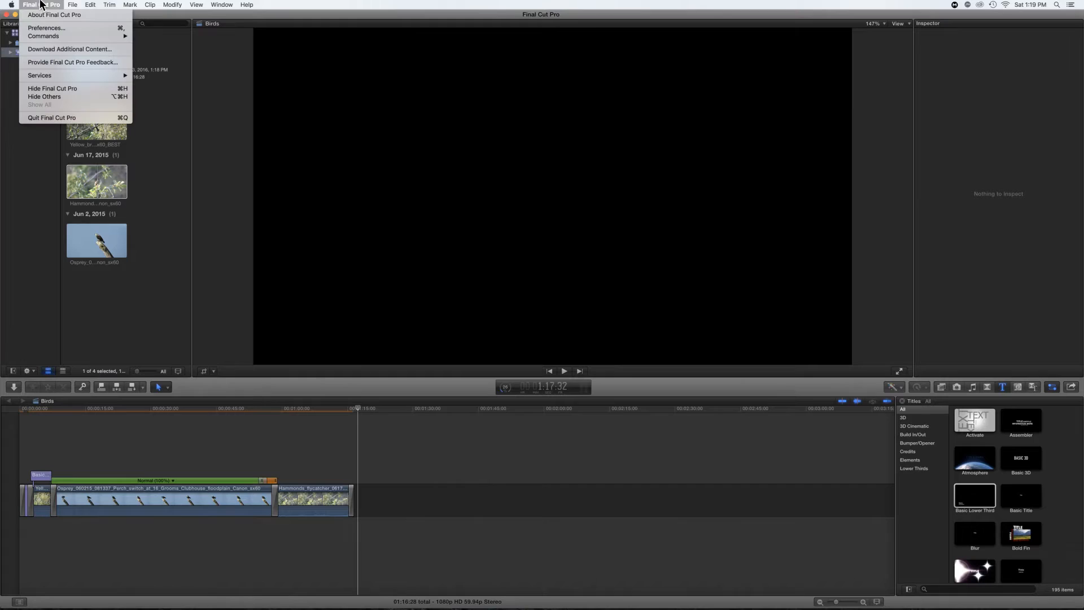
{"action": "left_click", "coordinate": [62, 28]}
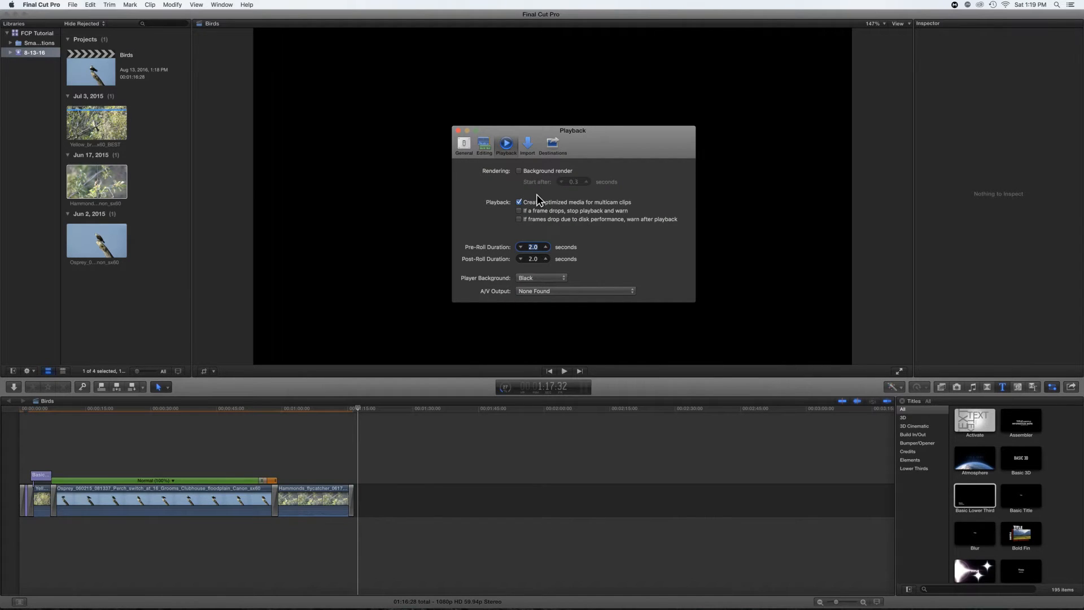
{"action": "left_click", "coordinate": [528, 148]}
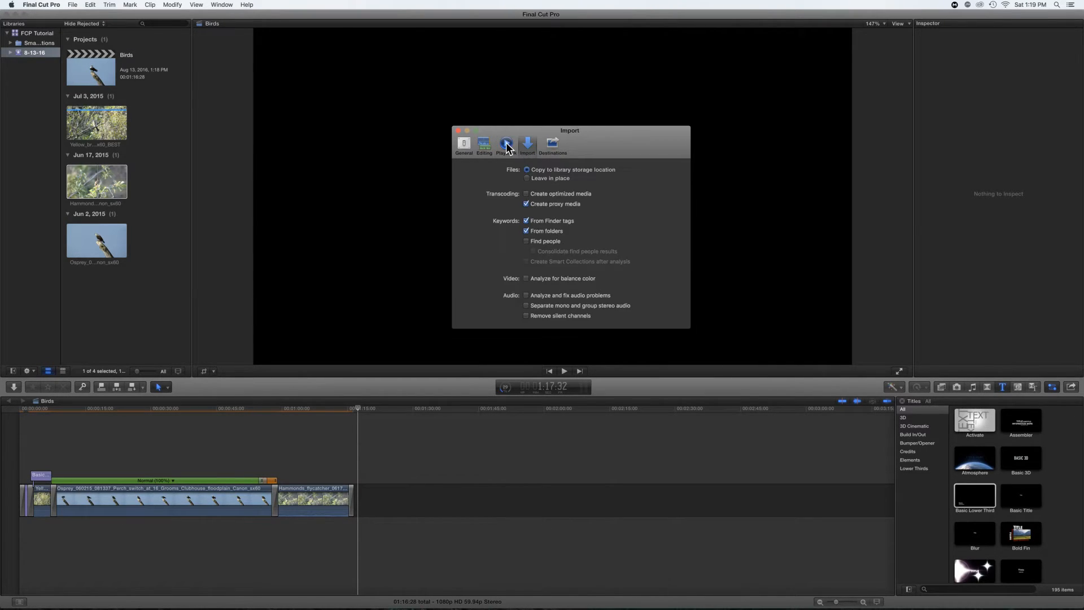
{"action": "left_click", "coordinate": [508, 148]}
{"action": "left_click", "coordinate": [519, 171]}
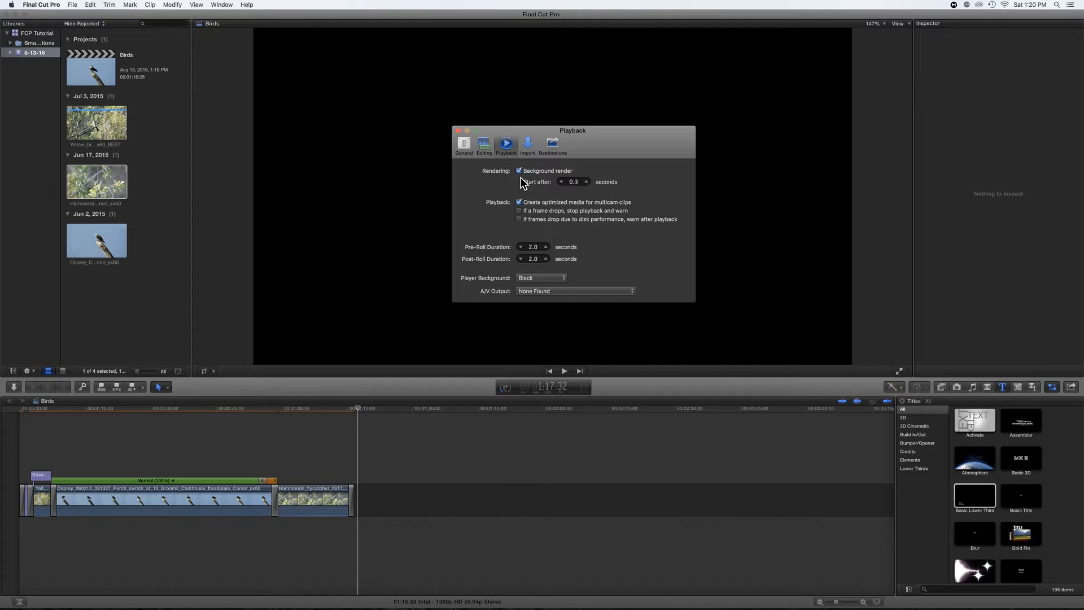
{"action": "left_click", "coordinate": [458, 132]}
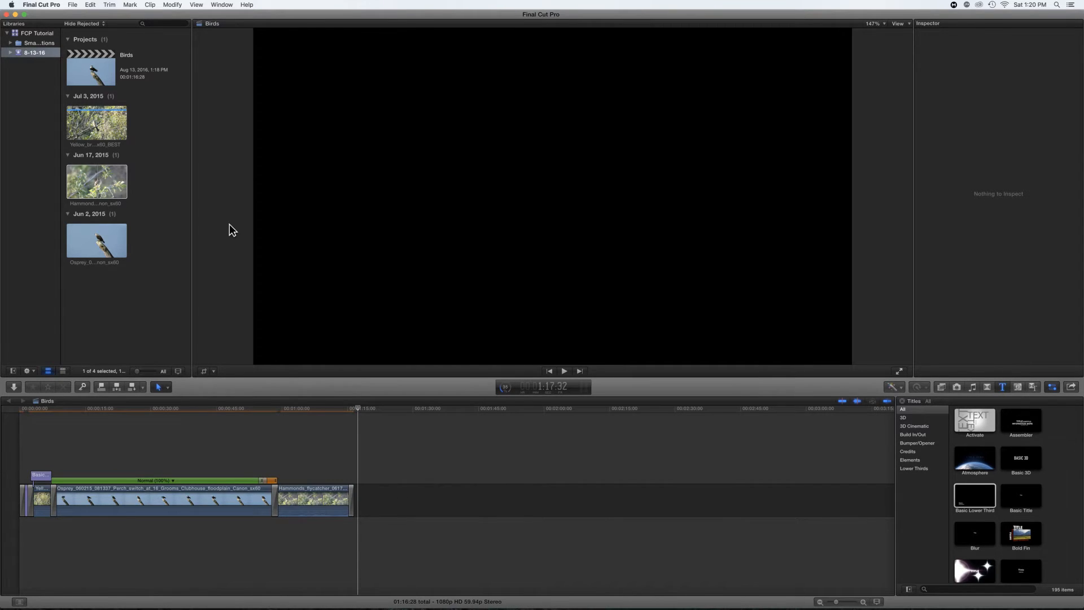
{"action": "left_click", "coordinate": [72, 4]}
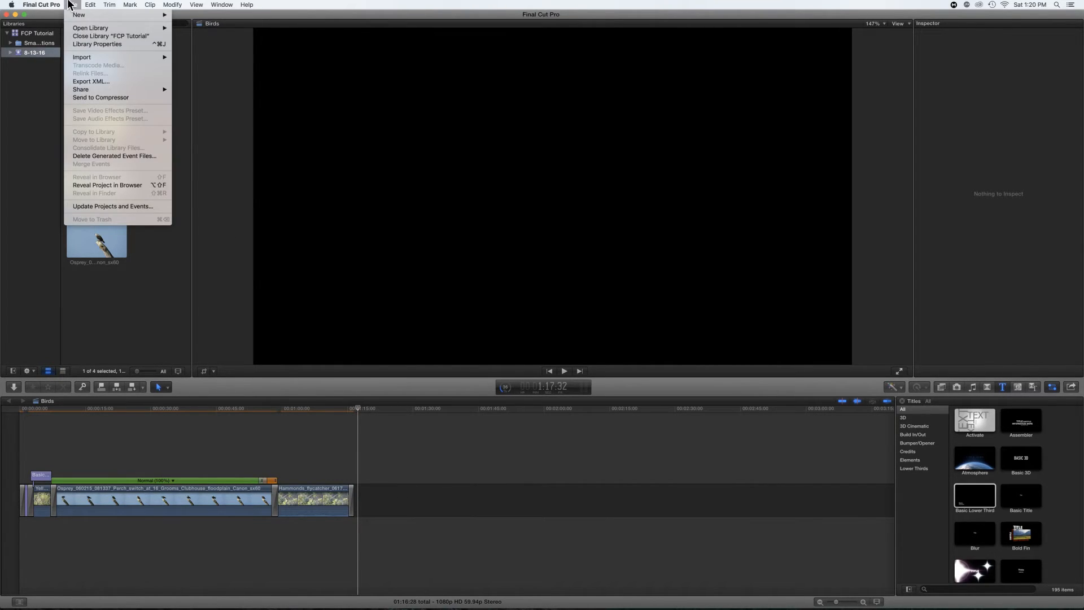
{"action": "mouse_move", "coordinate": [101, 87]}
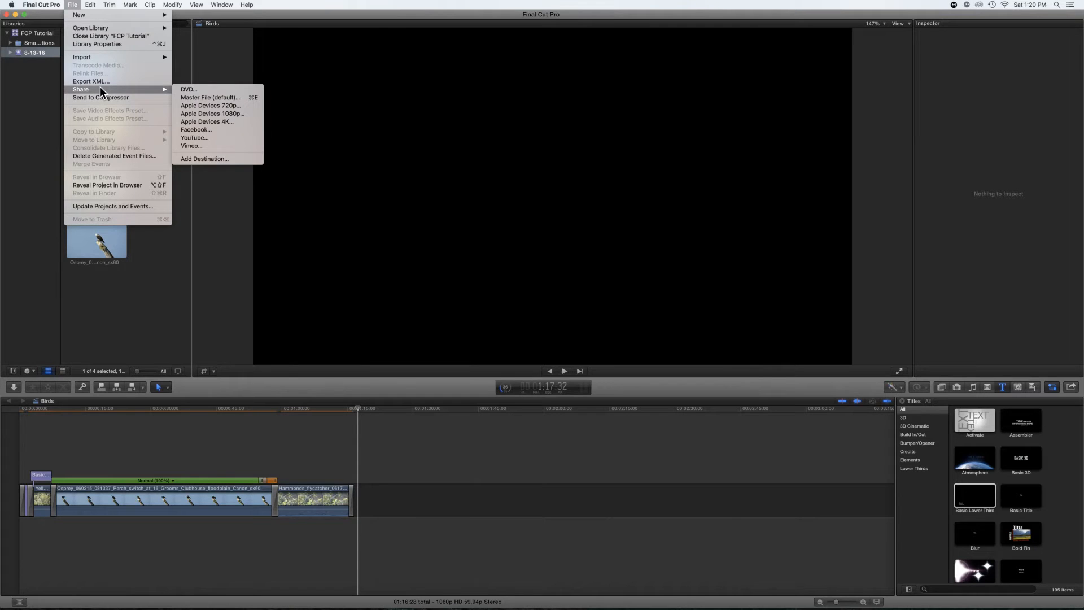
{"action": "left_click", "coordinate": [287, 62]}
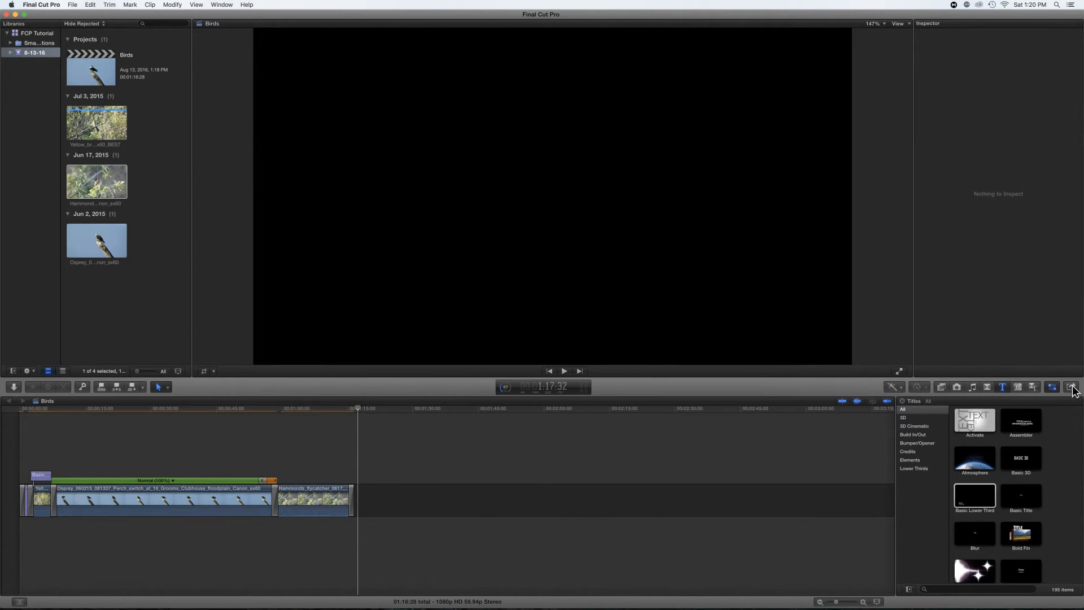
{"action": "left_click", "coordinate": [1071, 389]}
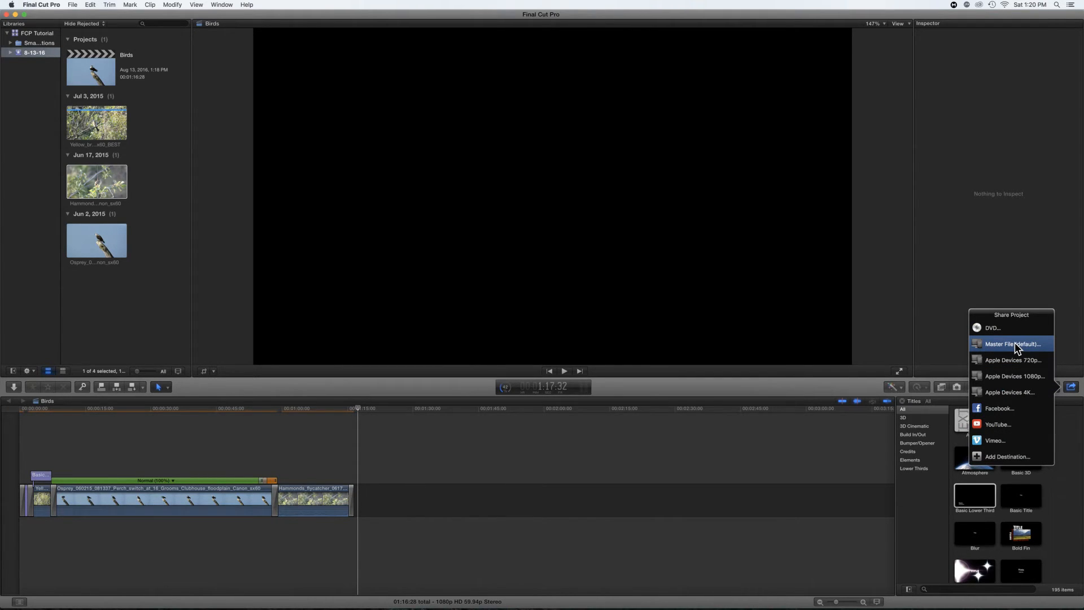
{"action": "left_click", "coordinate": [1015, 343]}
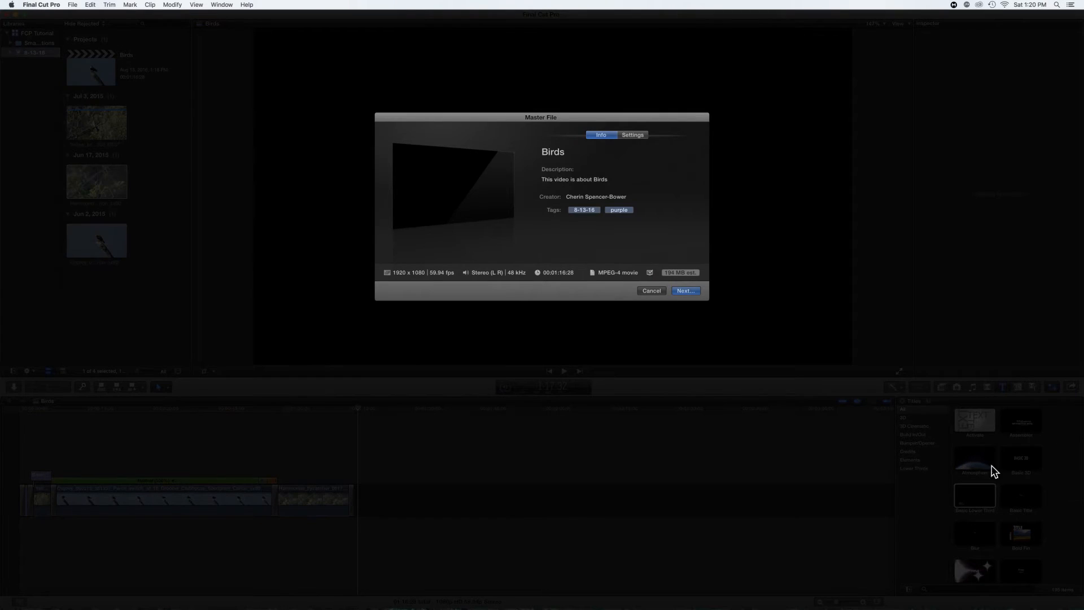
{"action": "left_click", "coordinate": [652, 291]}
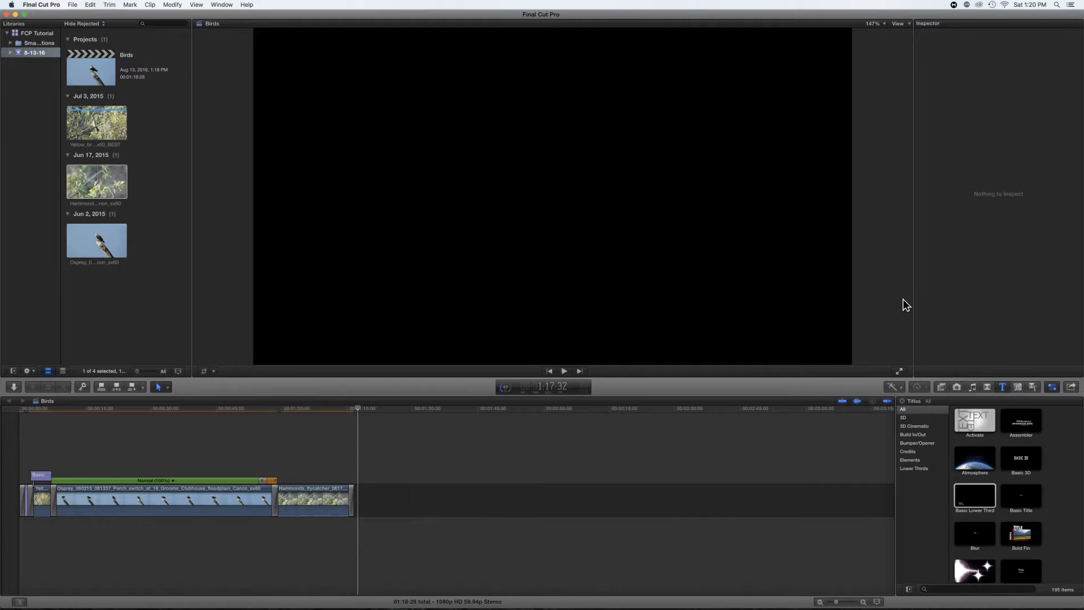
Start a master file export of the Birds project and show its export settings
{"action": "left_click", "coordinate": [1072, 388]}
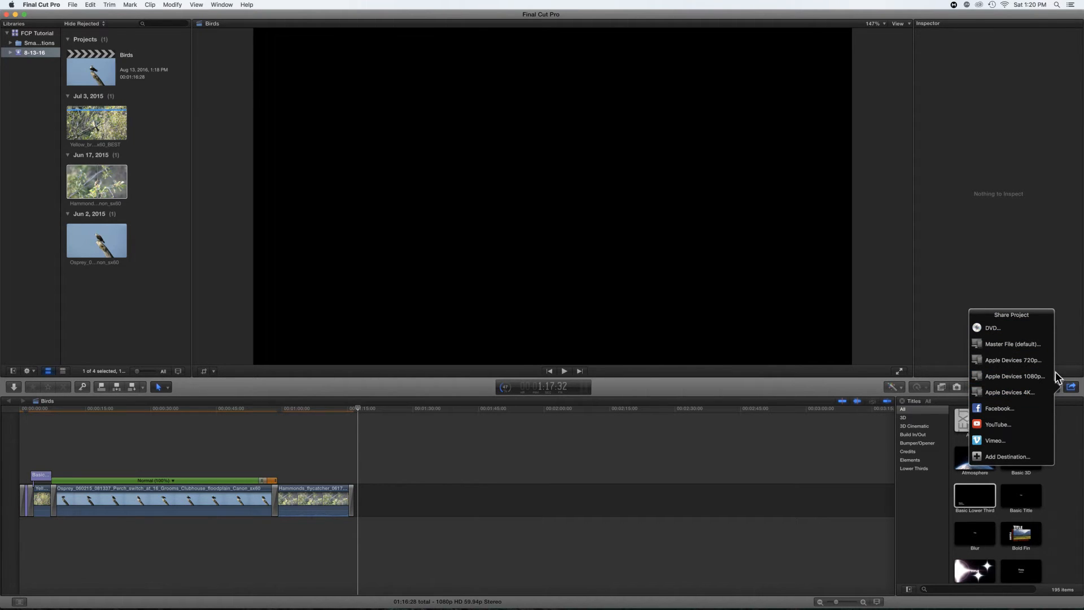
{"action": "left_click", "coordinate": [1008, 342]}
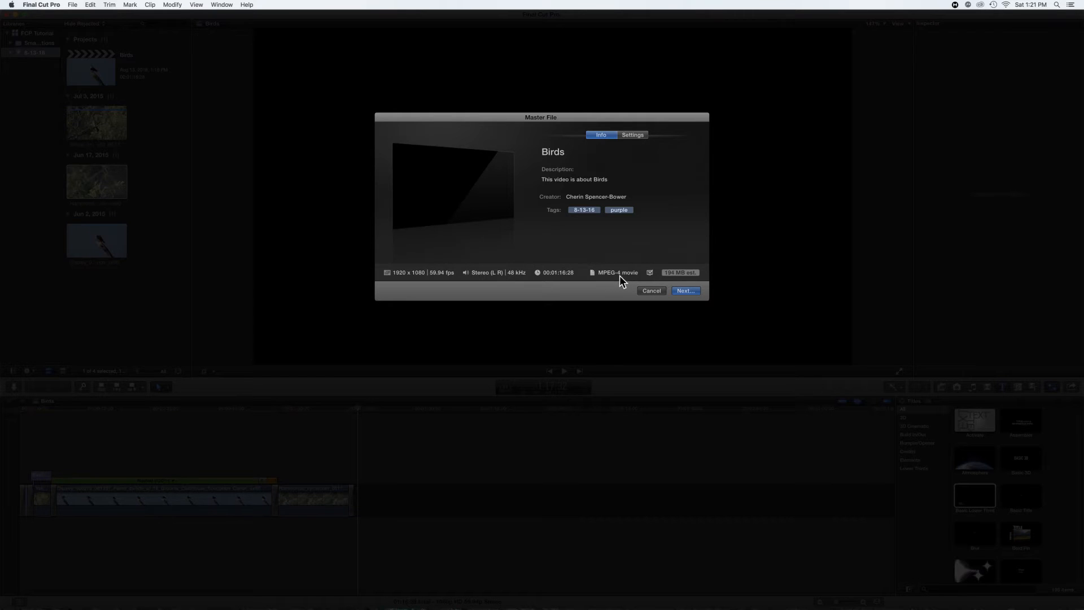
{"action": "left_click", "coordinate": [635, 137]}
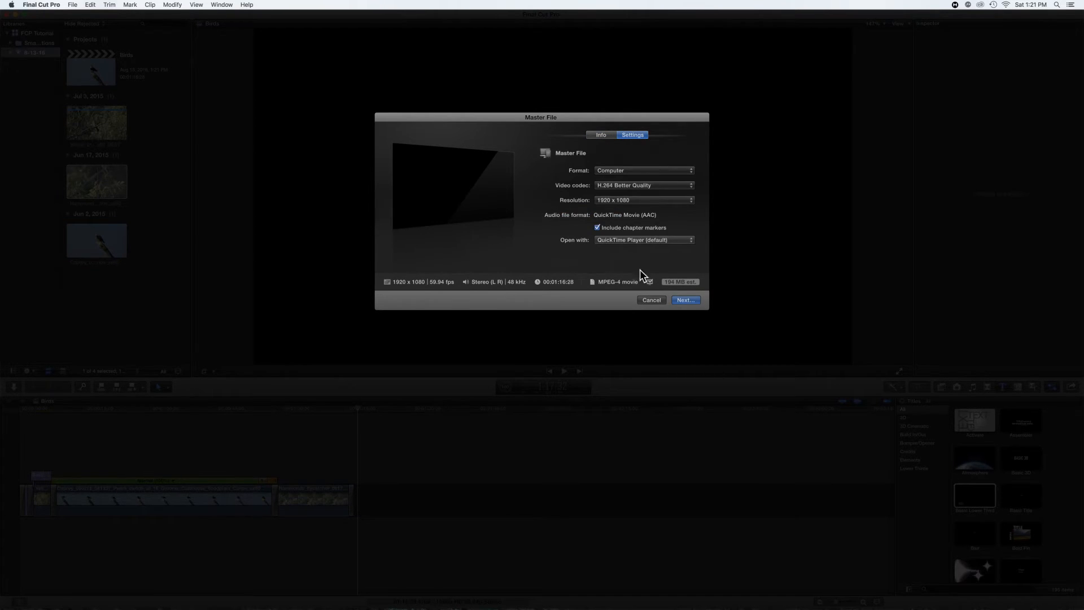
Set the master file's format to Video and Audio with the H.264 video codec
{"action": "left_click", "coordinate": [639, 172]}
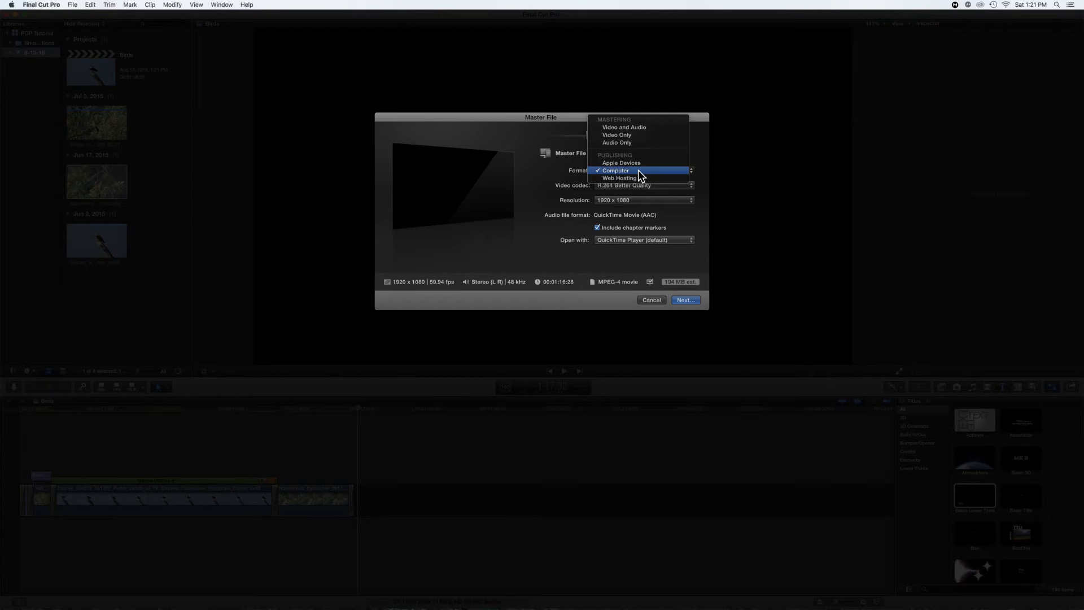
{"action": "left_click", "coordinate": [633, 127]}
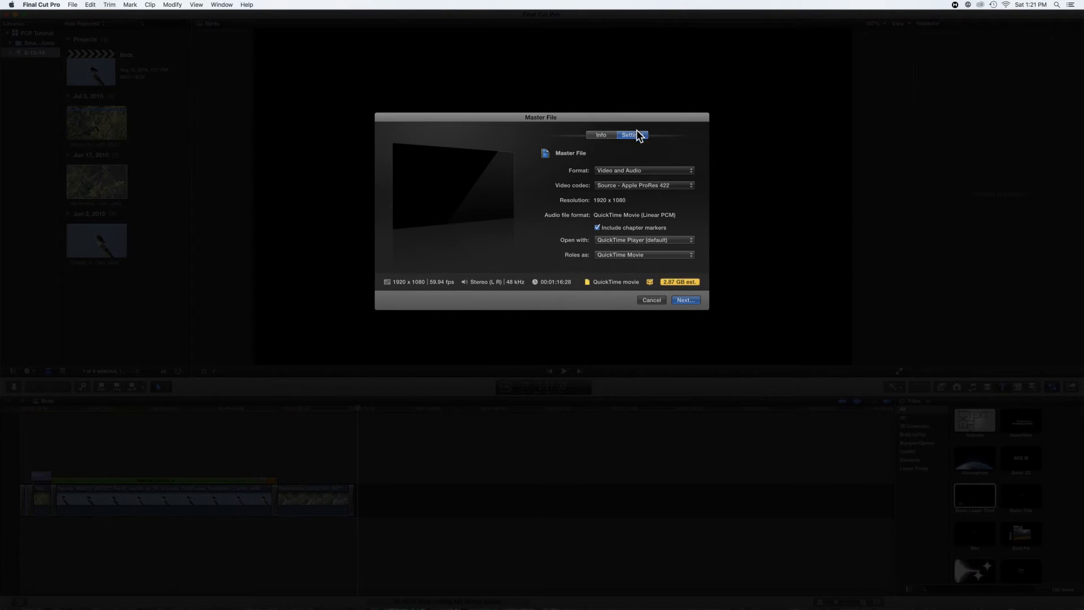
{"action": "left_click", "coordinate": [661, 185]}
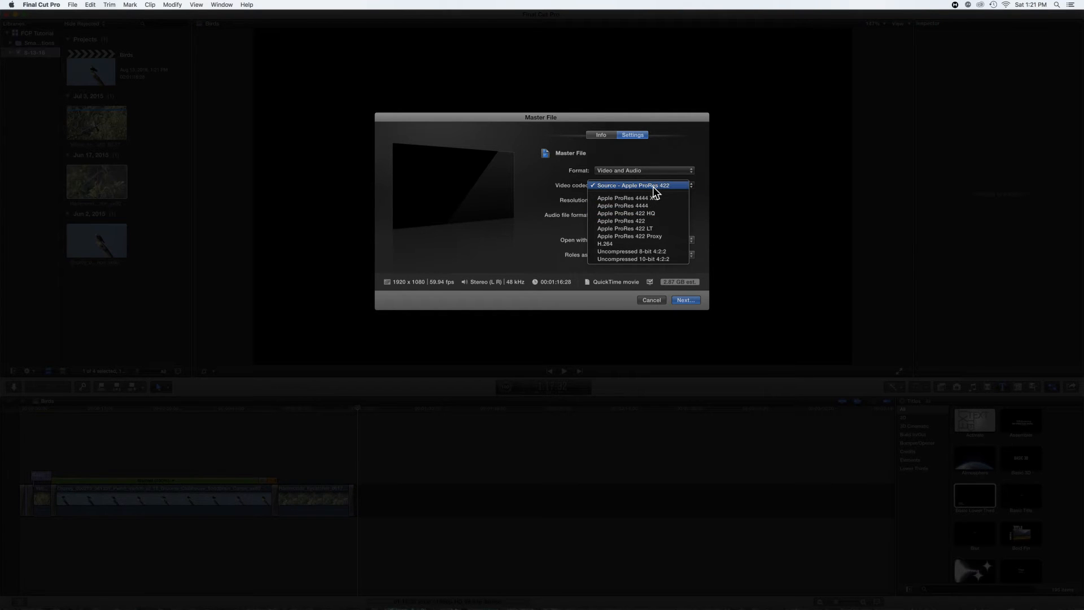
{"action": "left_click", "coordinate": [620, 243]}
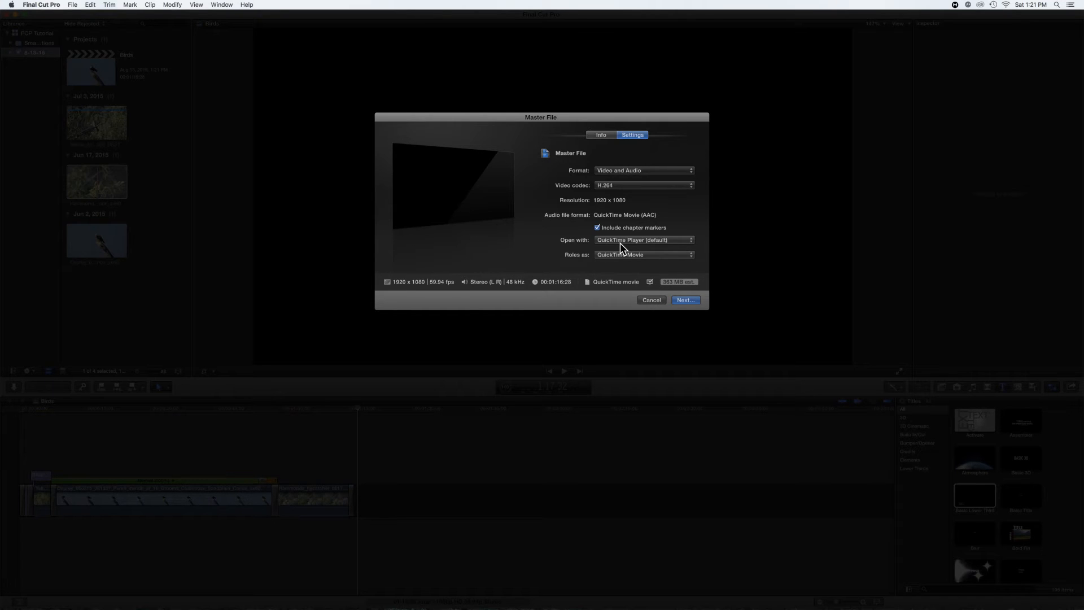
Export the master file in Computer format with the H.264 Faster Encode codec, saving it as Birds in the Final Cut Pro folder
{"action": "left_click", "coordinate": [636, 172]}
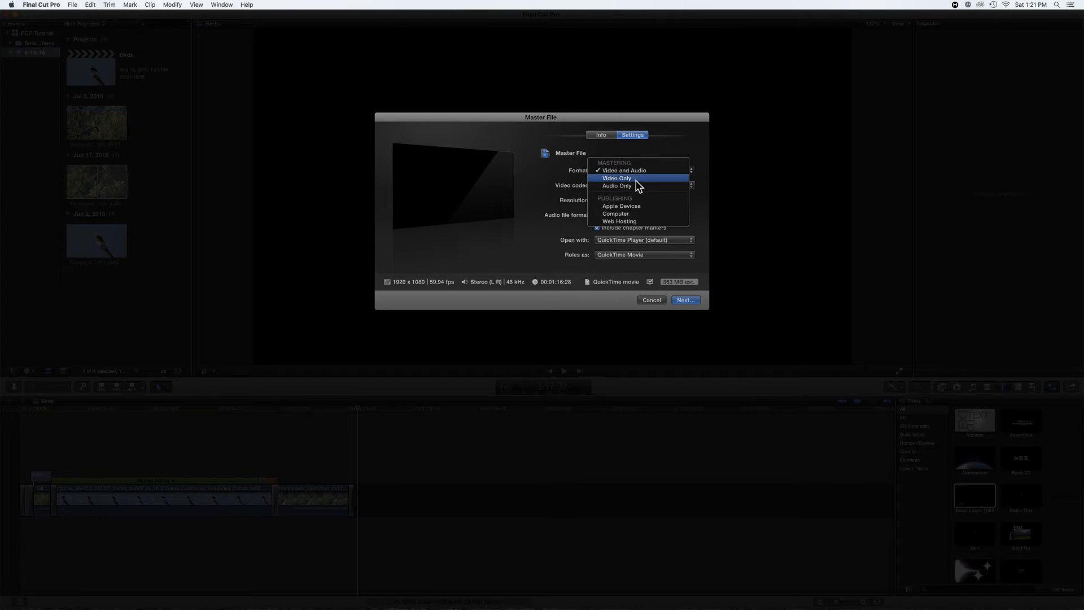
{"action": "left_click", "coordinate": [625, 215]}
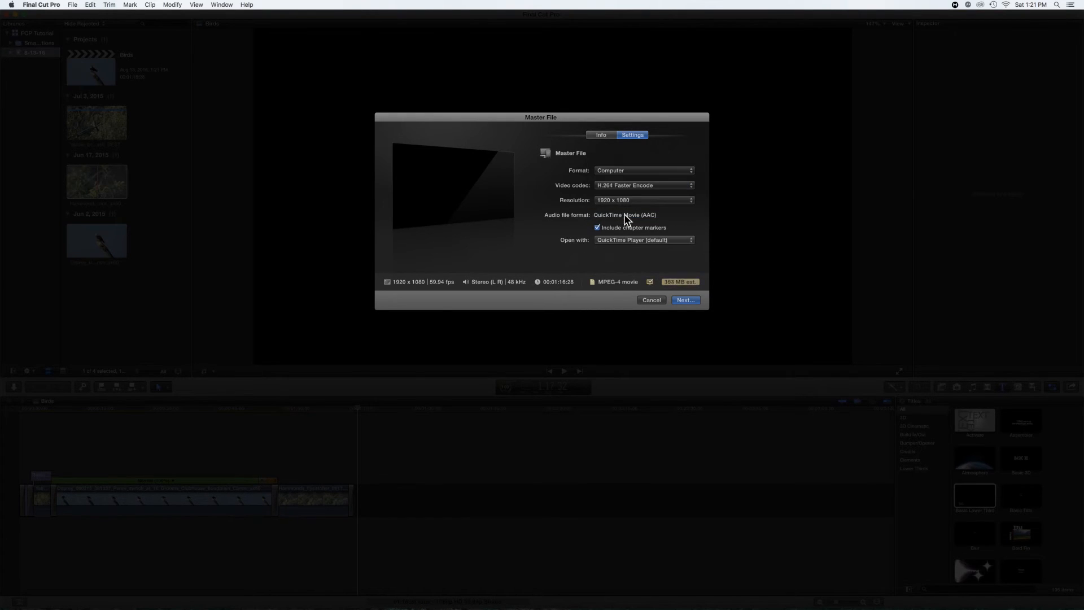
{"action": "left_click", "coordinate": [630, 185]}
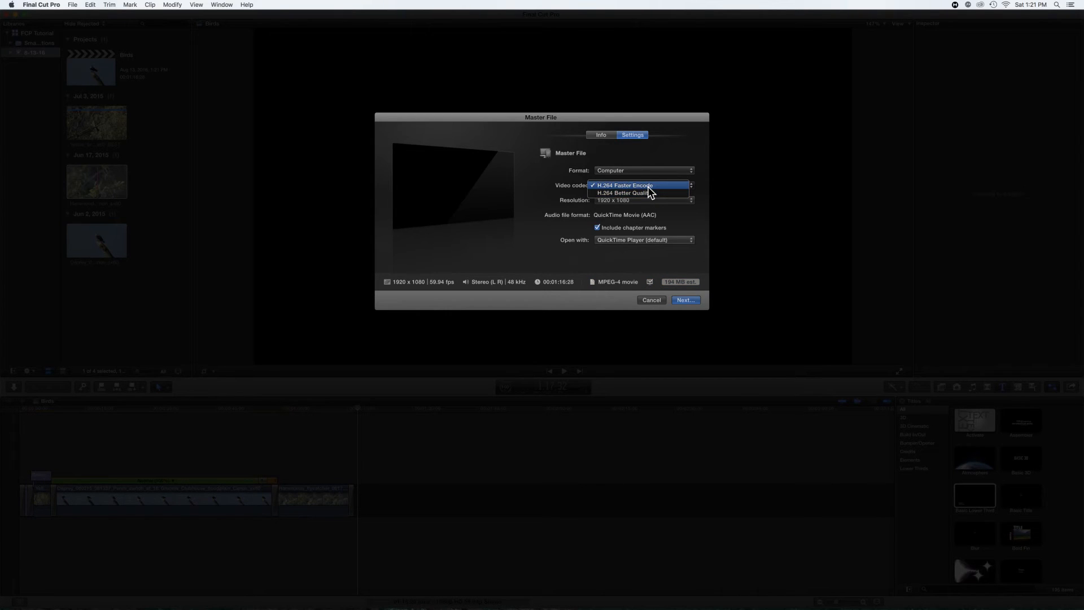
{"action": "left_click", "coordinate": [648, 185]}
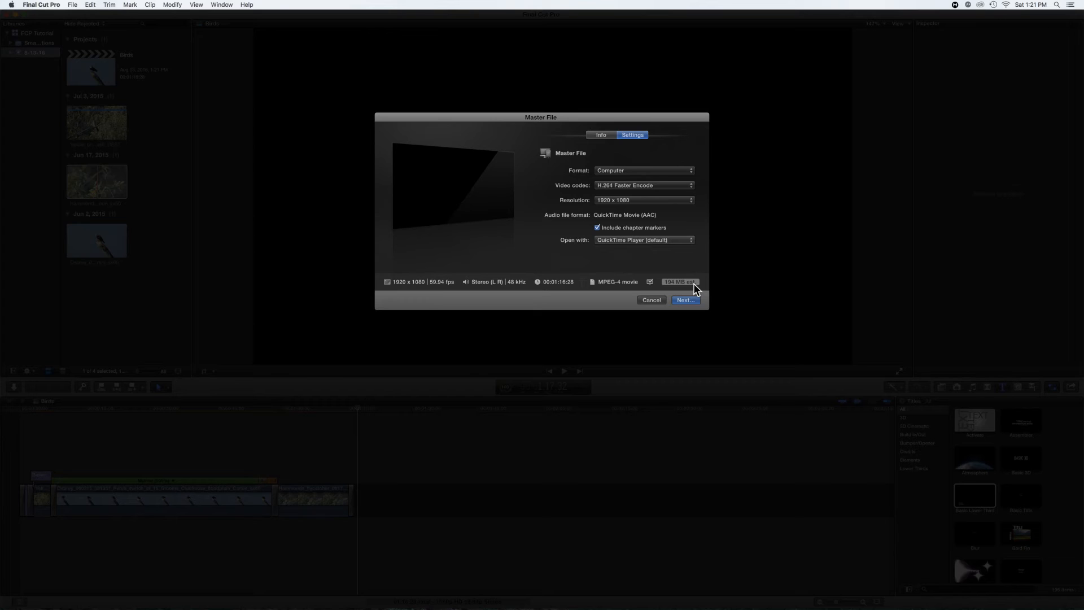
{"action": "left_click", "coordinate": [686, 300]}
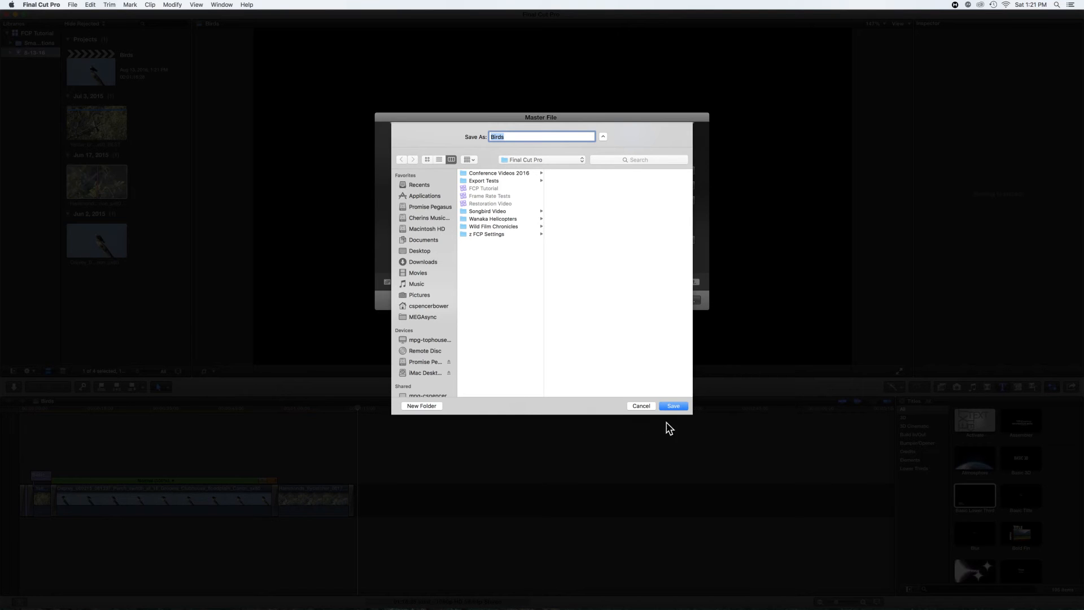
{"action": "left_click", "coordinate": [674, 406]}
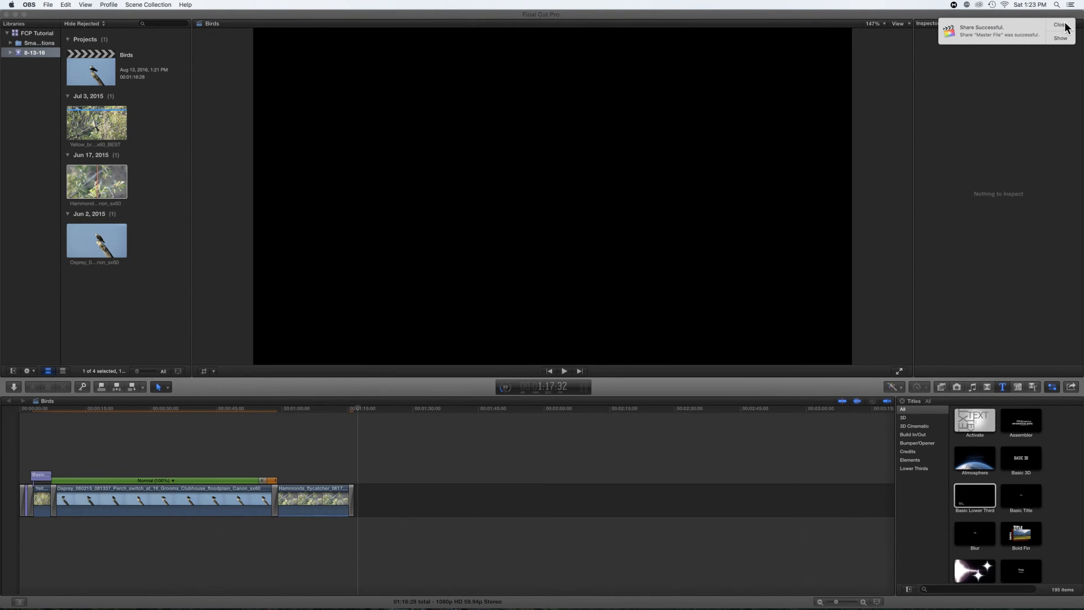
Show the exported Birds.mp4 in Finder, and play it in QuickTime Player
{"action": "left_click", "coordinate": [1053, 37]}
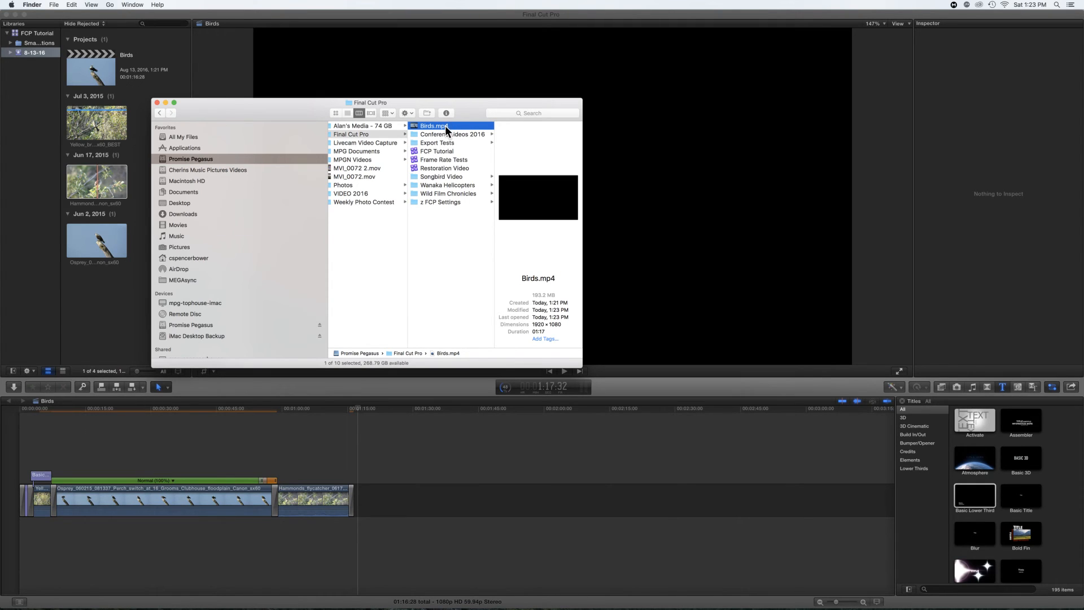
{"action": "double_click", "coordinate": [446, 127]}
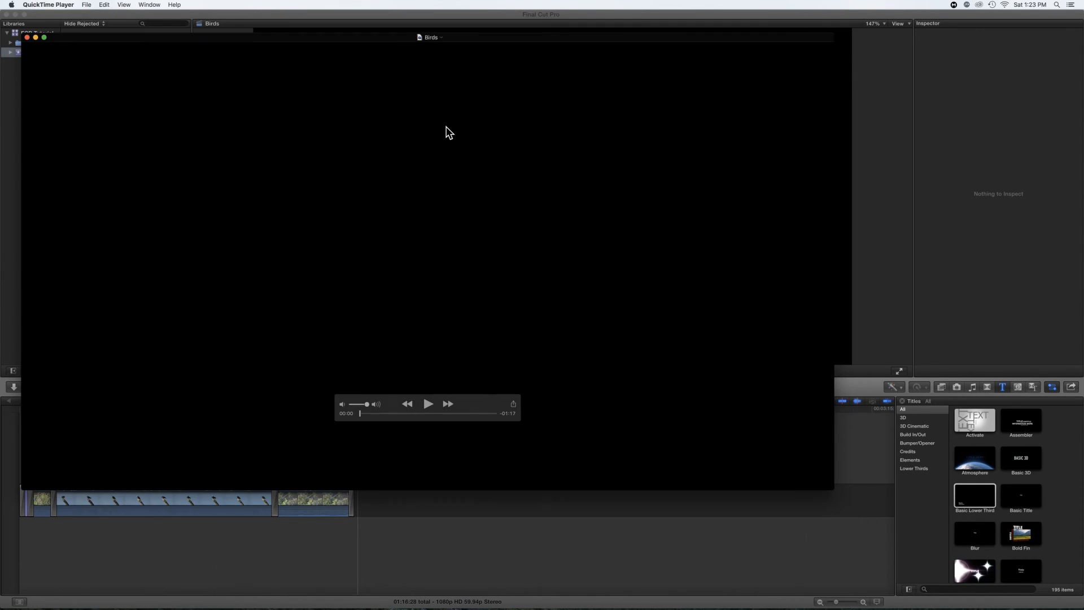
{"action": "left_click", "coordinate": [428, 404]}
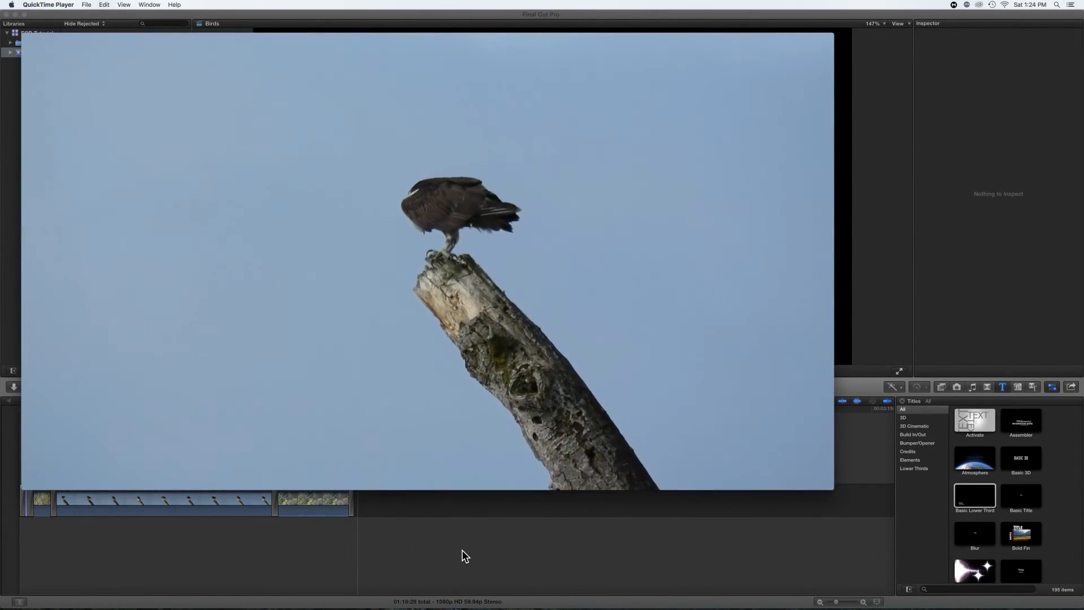
Raise the system volume while the osprey section of the exported movie plays
{"action": "mouse_move", "coordinate": [461, 445]}
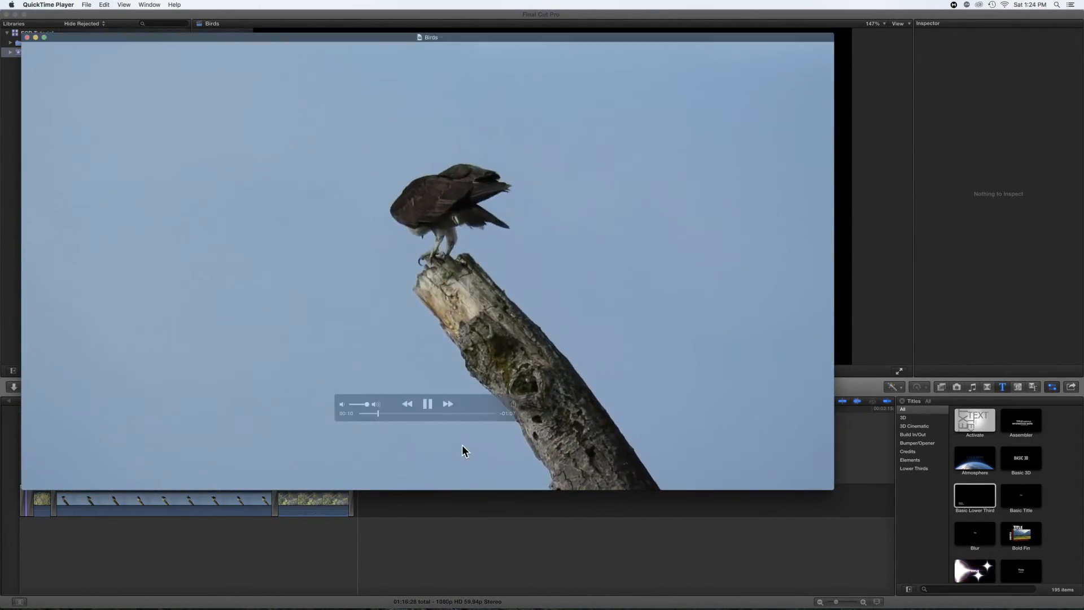
{"action": "key", "text": "XF86AudioLowerVolume"}
{"action": "key", "text": "XF86AudioRaiseVolume"}
{"action": "key", "text": "XF86AudioRaiseVolume"}
{"action": "key", "text": "XF86AudioRaiseVolume"}
{"action": "key", "text": "XF86AudioRaiseVolume"}
{"action": "key", "text": "XF86AudioRaiseVolume"}
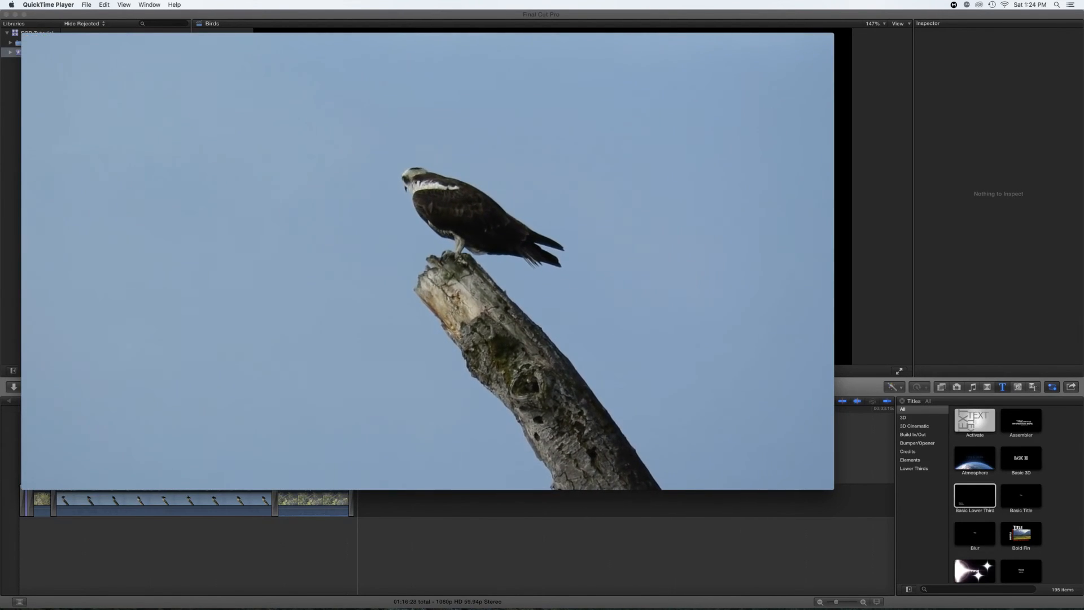
Skip the exported movie ahead to the late part of the osprey clip, and turn the volume up for the flycatcher section
{"action": "mouse_move", "coordinate": [263, 424]}
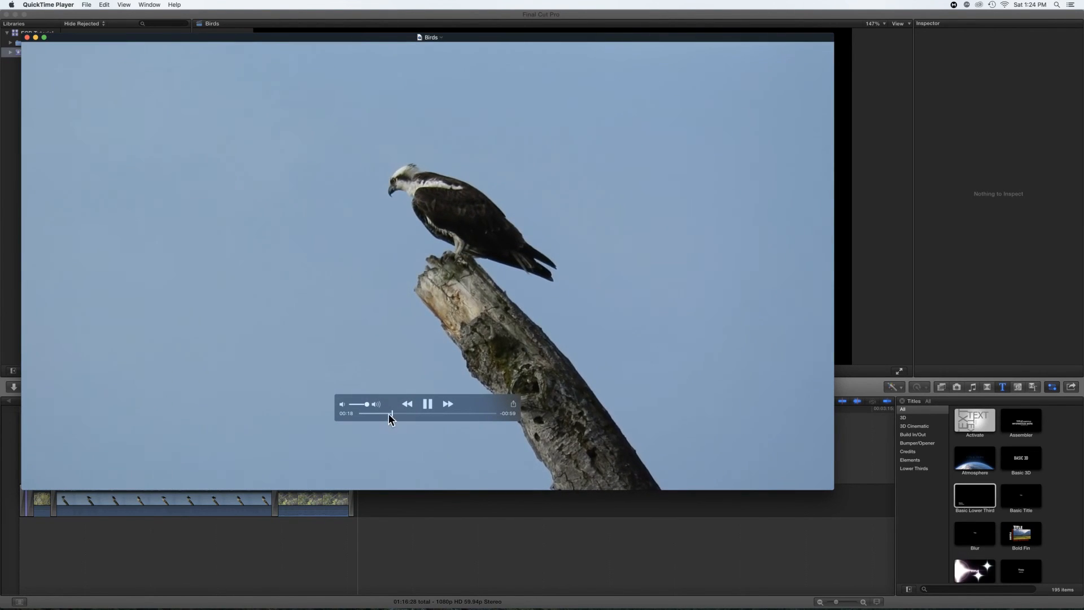
{"action": "left_click_drag", "start_coordinate": [391, 413], "coordinate": [458, 412]}
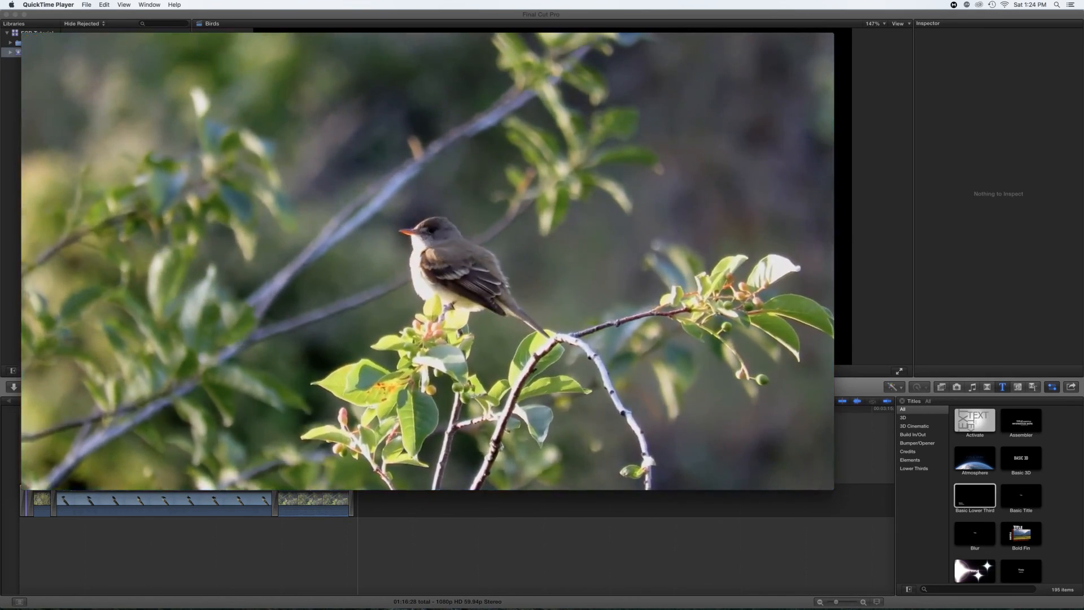
{"action": "key", "text": "XF86AudioRaiseVolume"}
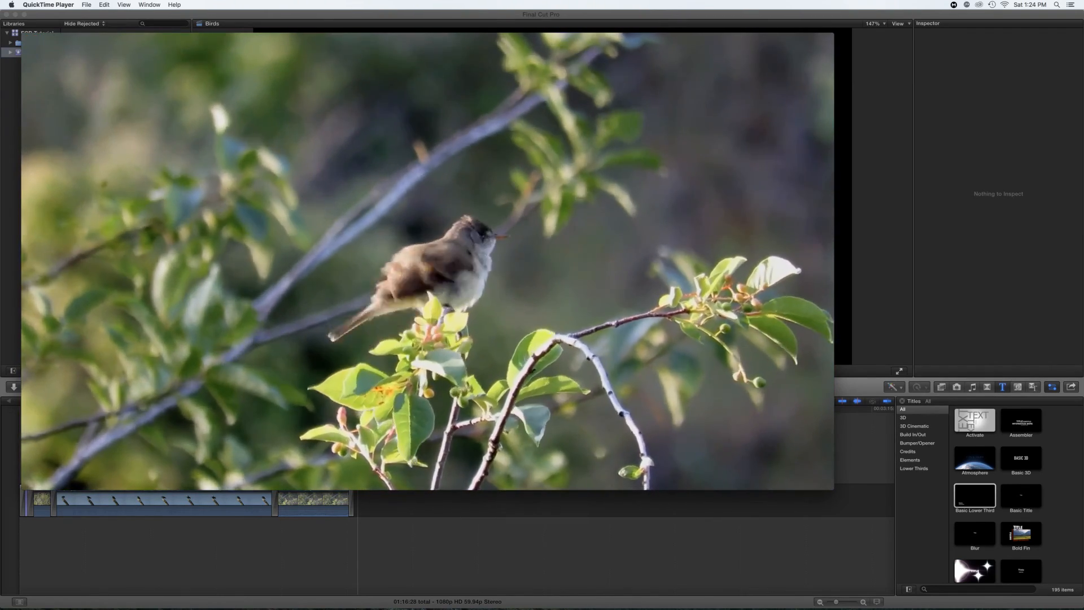
{"action": "key", "text": "XF86AudioRaiseVolume"}
Lower the system volume during the flycatcher section, and skip the movie ahead to its last few seconds
{"action": "key", "text": "XF86AudioLowerVolume"}
{"action": "key", "text": "XF86AudioLowerVolume"}
{"action": "key", "text": "XF86AudioLowerVolume"}
{"action": "key", "text": "XF86AudioLowerVolume"}
{"action": "key", "text": "XF86AudioLowerVolume"}
{"action": "key", "text": "XF86AudioLowerVolume"}
{"action": "key", "text": "XF86AudioLowerVolume"}
{"action": "key", "text": "XF86AudioLowerVolume"}
{"action": "key", "text": "XF86AudioLowerVolume"}
{"action": "key", "text": "XF86AudioLowerVolume"}
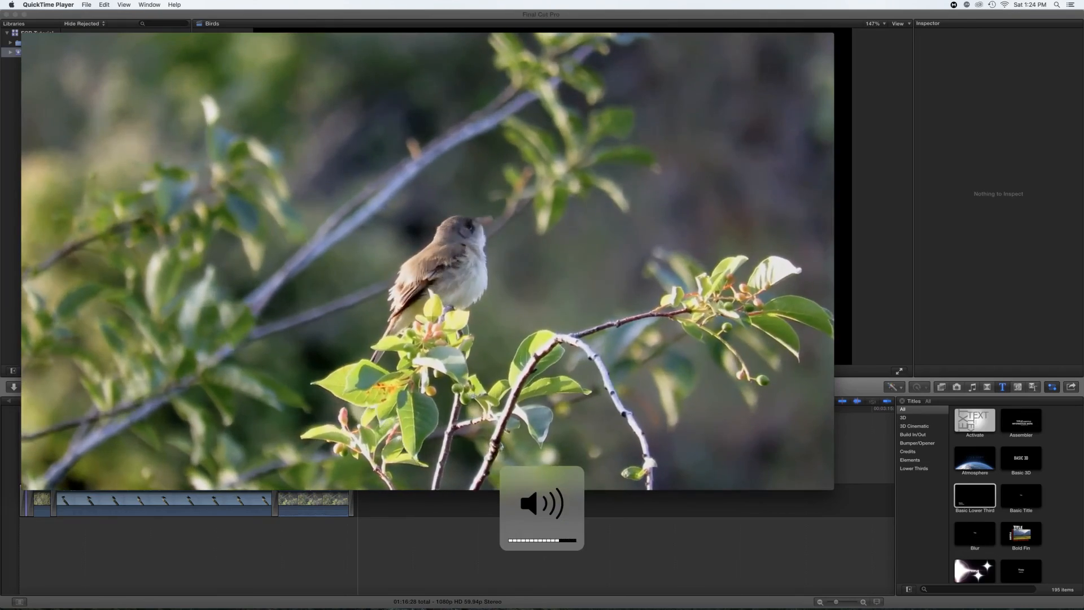
{"action": "mouse_move", "coordinate": [341, 362]}
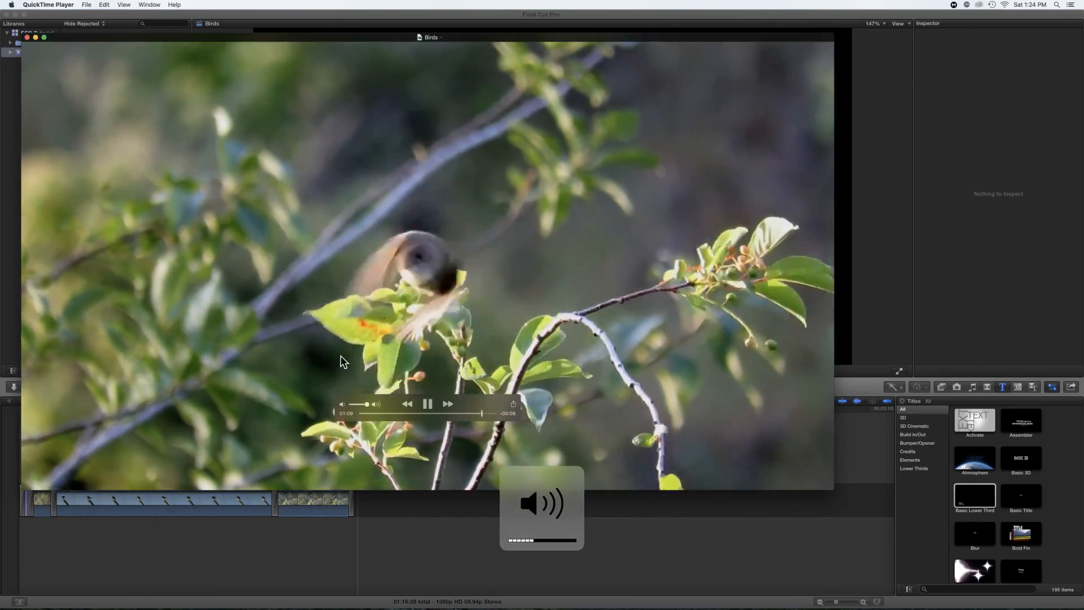
{"action": "left_click_drag", "start_coordinate": [486, 413], "coordinate": [490, 413]}
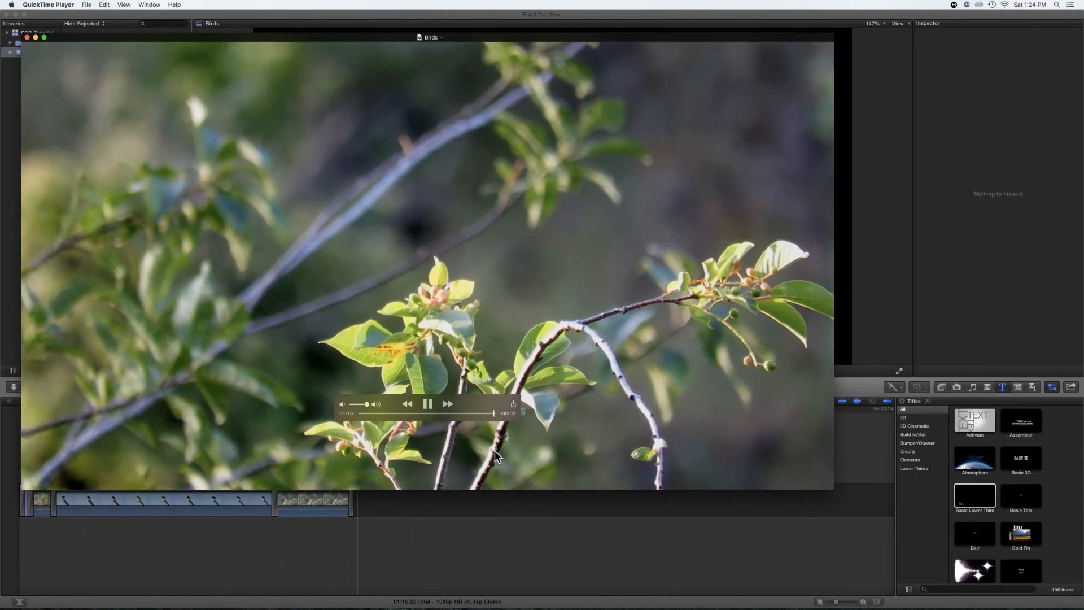